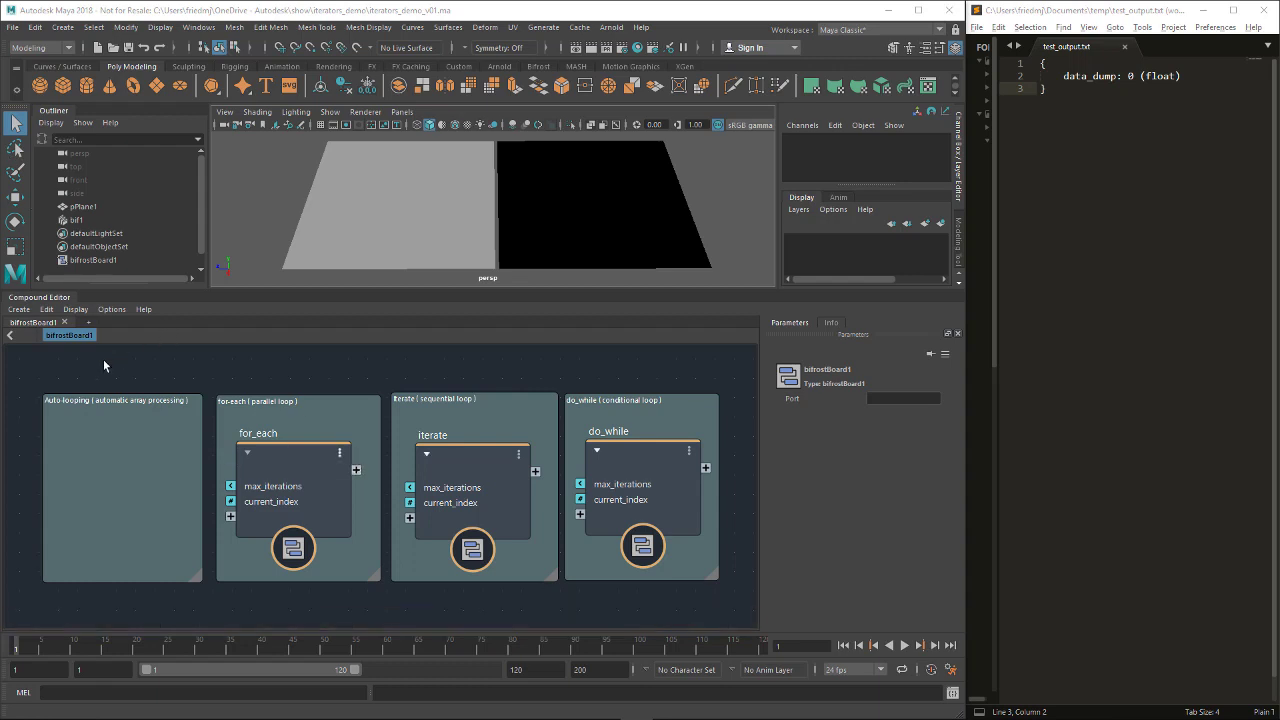
pyautogui.click(108, 398)
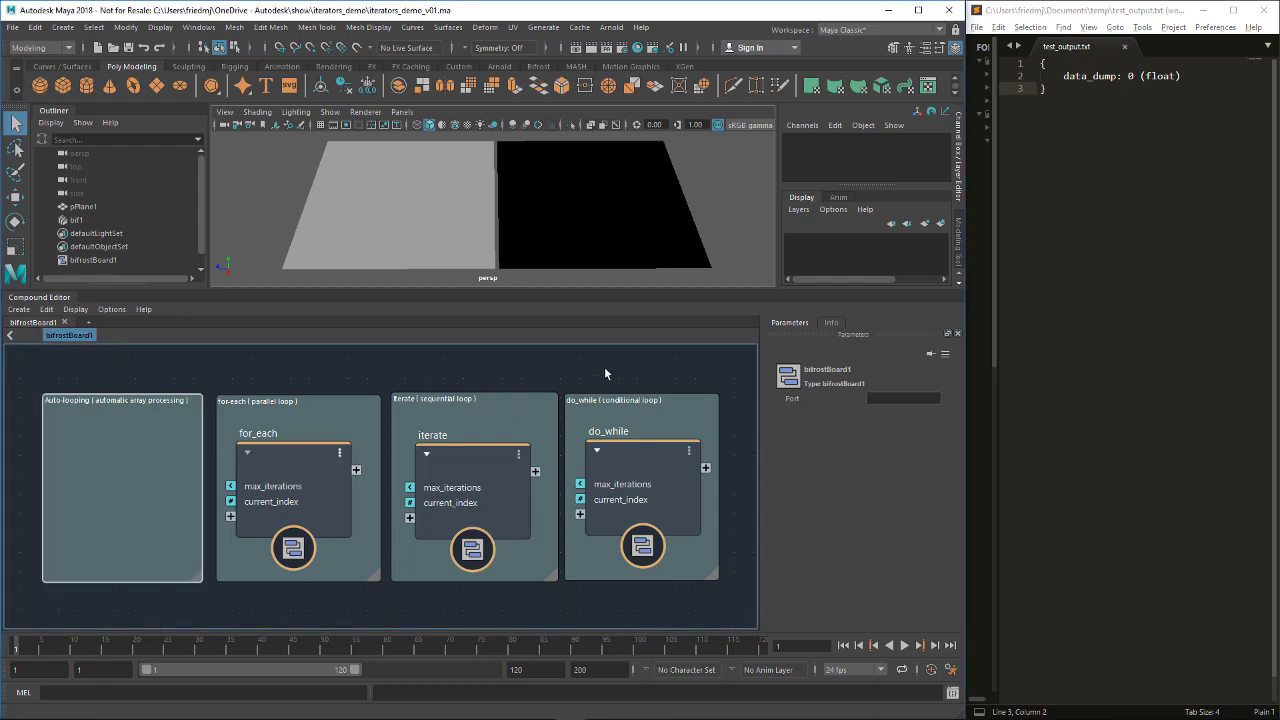
pyautogui.click(327, 377)
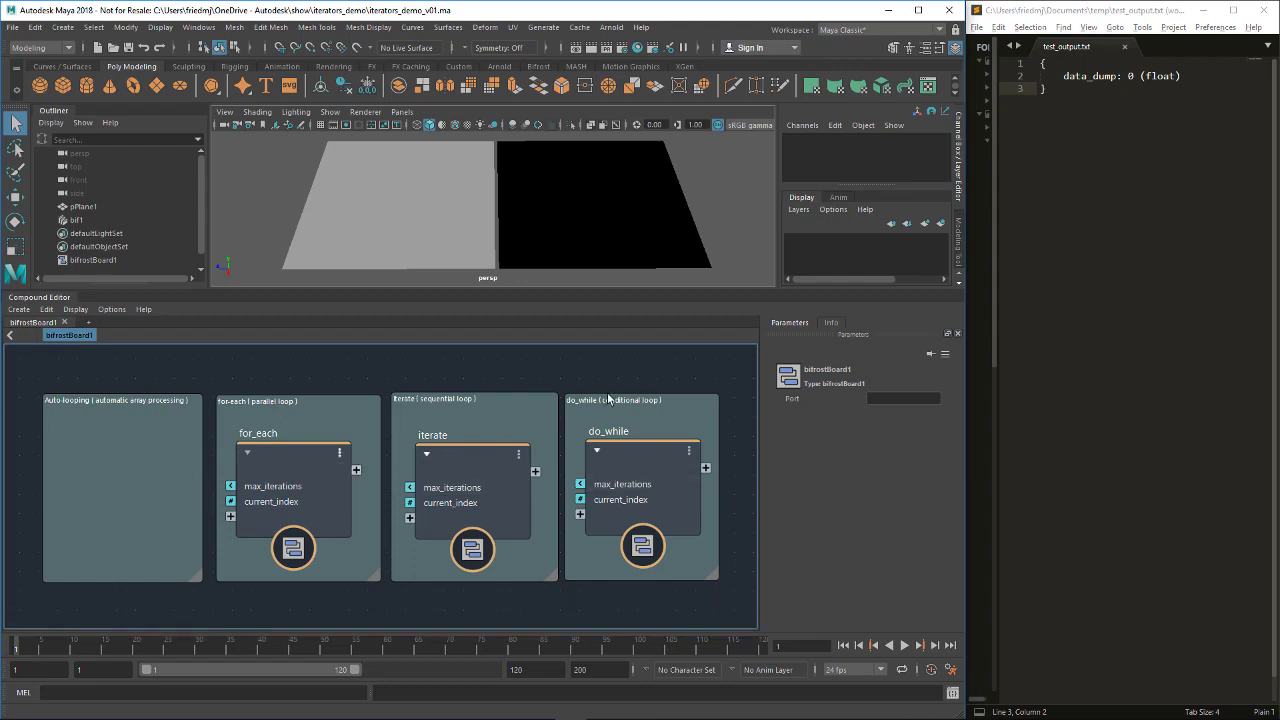
pyautogui.moveTo(105, 438); pyautogui.dragTo(105, 437)
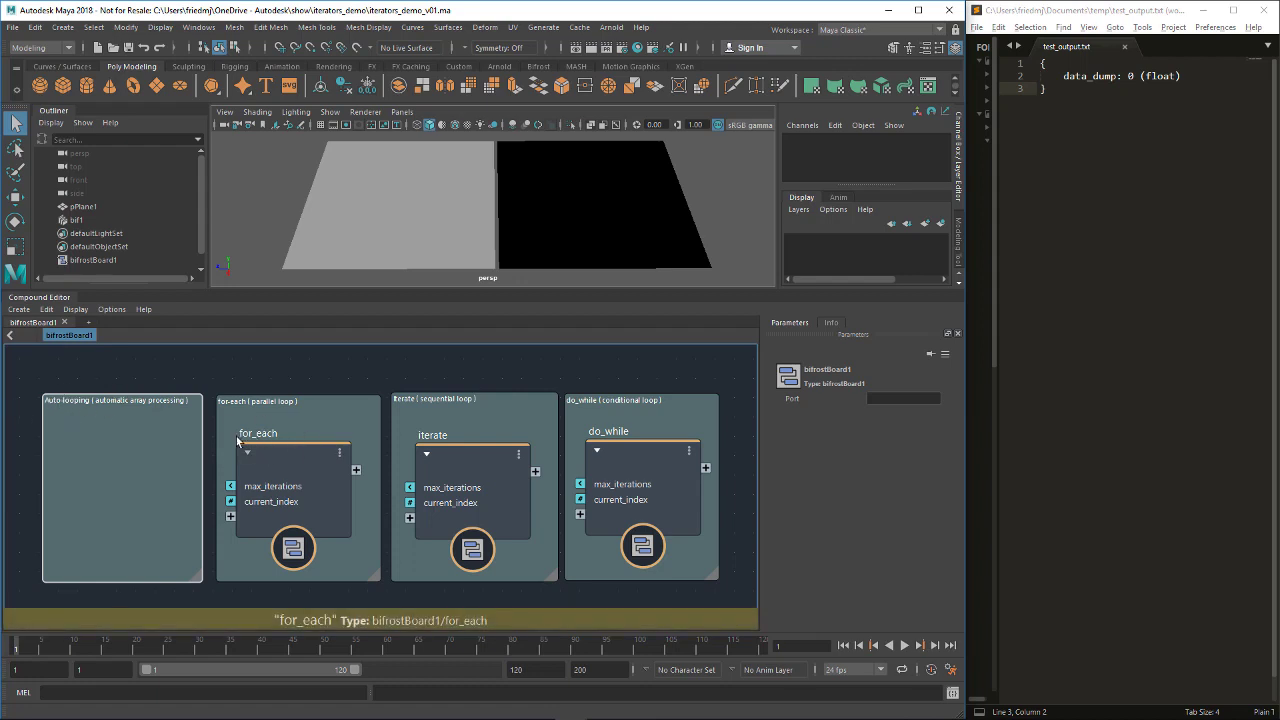
pyautogui.click(79, 383)
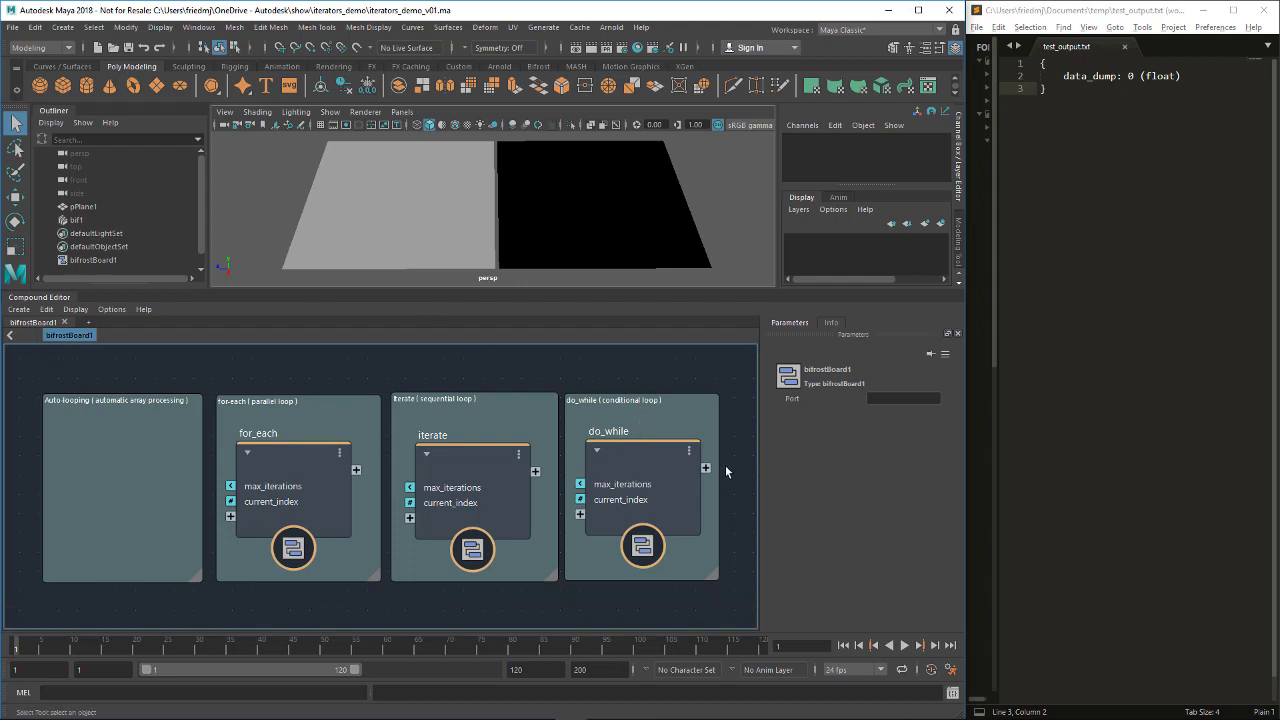
pyautogui.hotkey('alt', 'Tab')
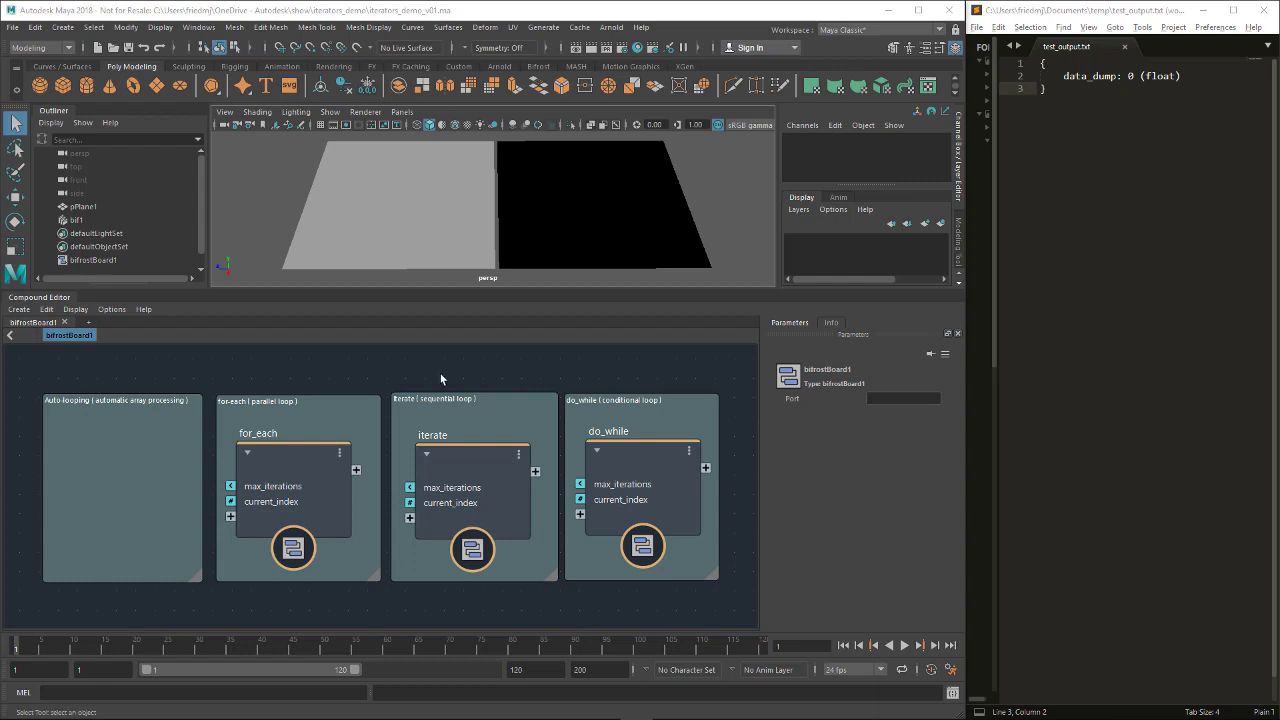
# Examine the graph's input_pPlane1 and output nodes together with the pPlane1 and bif1 meshes they relate to in the scene
pyautogui.keyDown('alt'); pyautogui.moveTo(641, 374); pyautogui.dragTo(290, 374, button='right'); pyautogui.keyUp('alt')
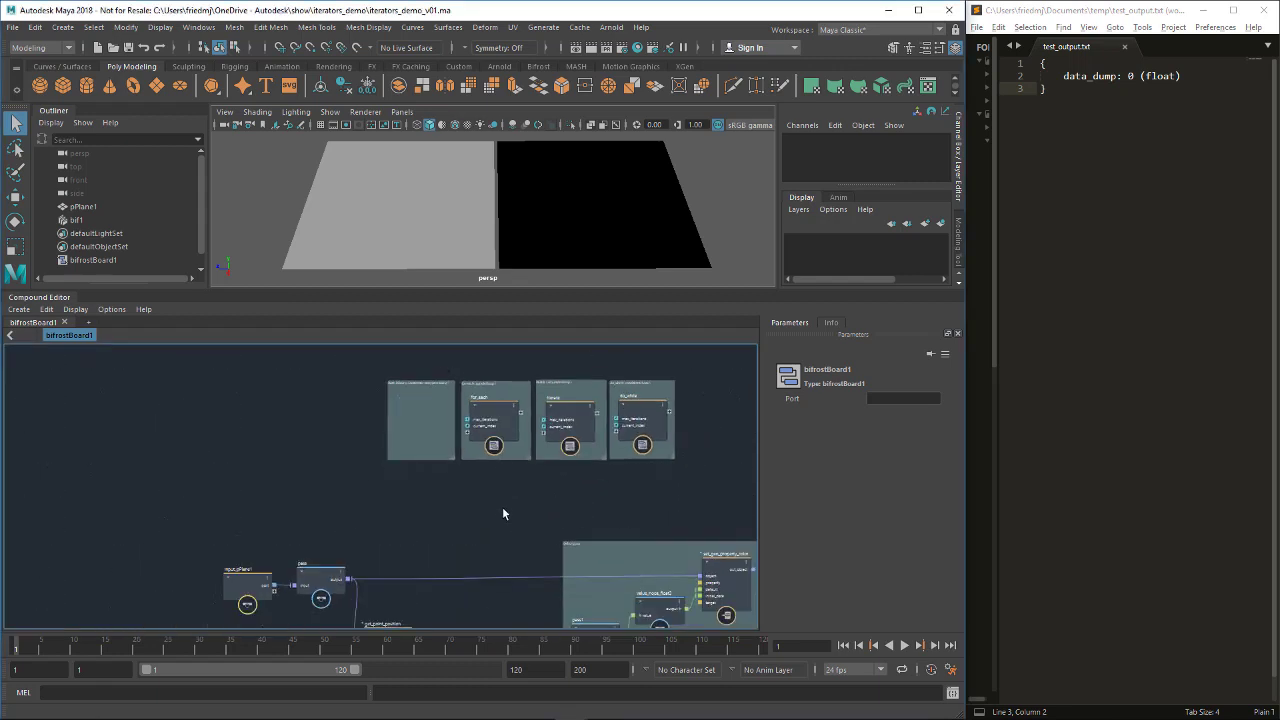
pyautogui.keyDown('alt'); pyautogui.moveTo(423, 469); pyautogui.dragTo(284, 366, button='middle'); pyautogui.keyUp('alt')
pyautogui.keyDown('alt'); pyautogui.moveTo(373, 526); pyautogui.dragTo(318, 493, button='middle'); pyautogui.keyUp('alt')
pyautogui.scroll(1, 311, 498)
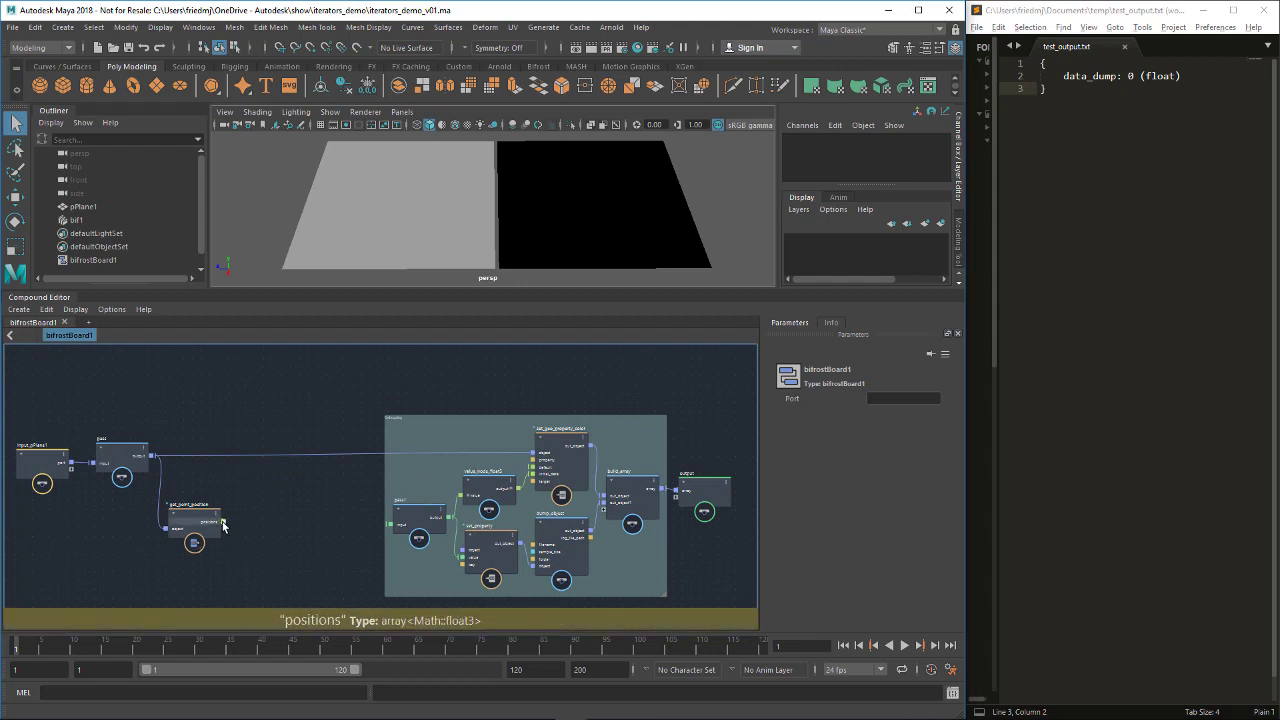
pyautogui.moveTo(223, 521); pyautogui.dragTo(98, 518)
pyautogui.moveTo(40, 412); pyautogui.dragTo(46, 500)
pyautogui.click(402, 205)
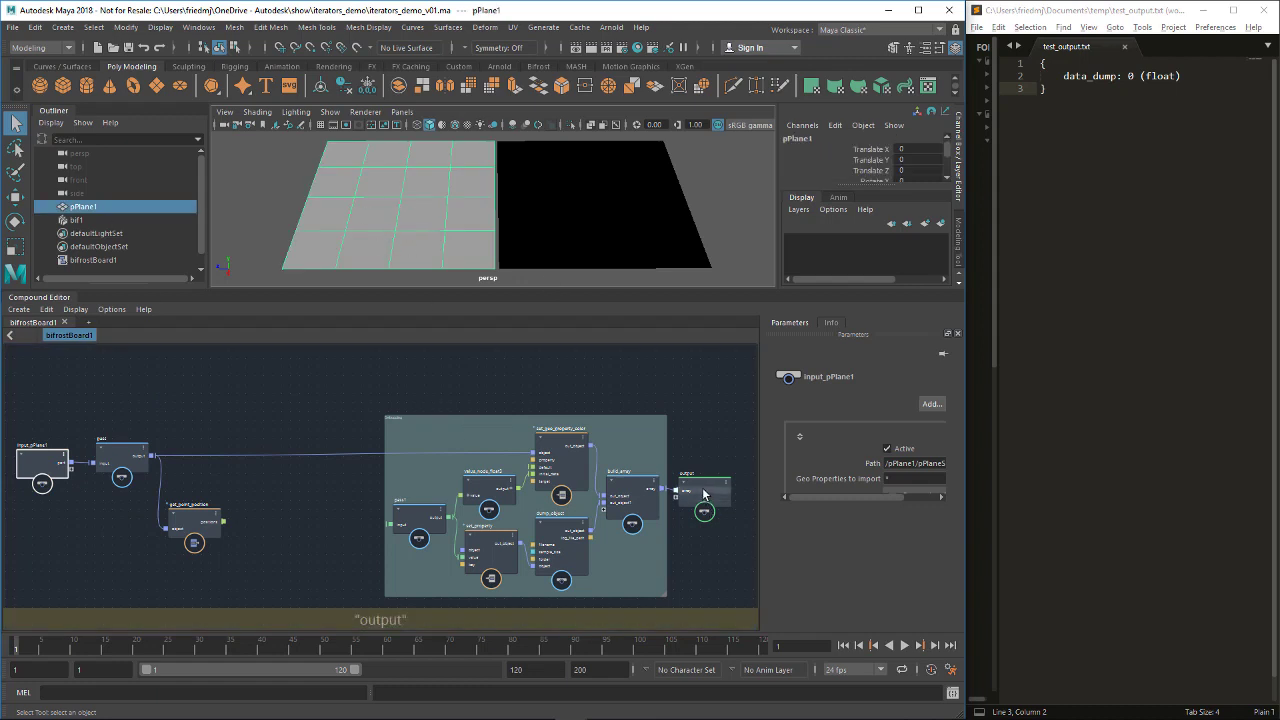
pyautogui.click(705, 491)
pyautogui.click(578, 219)
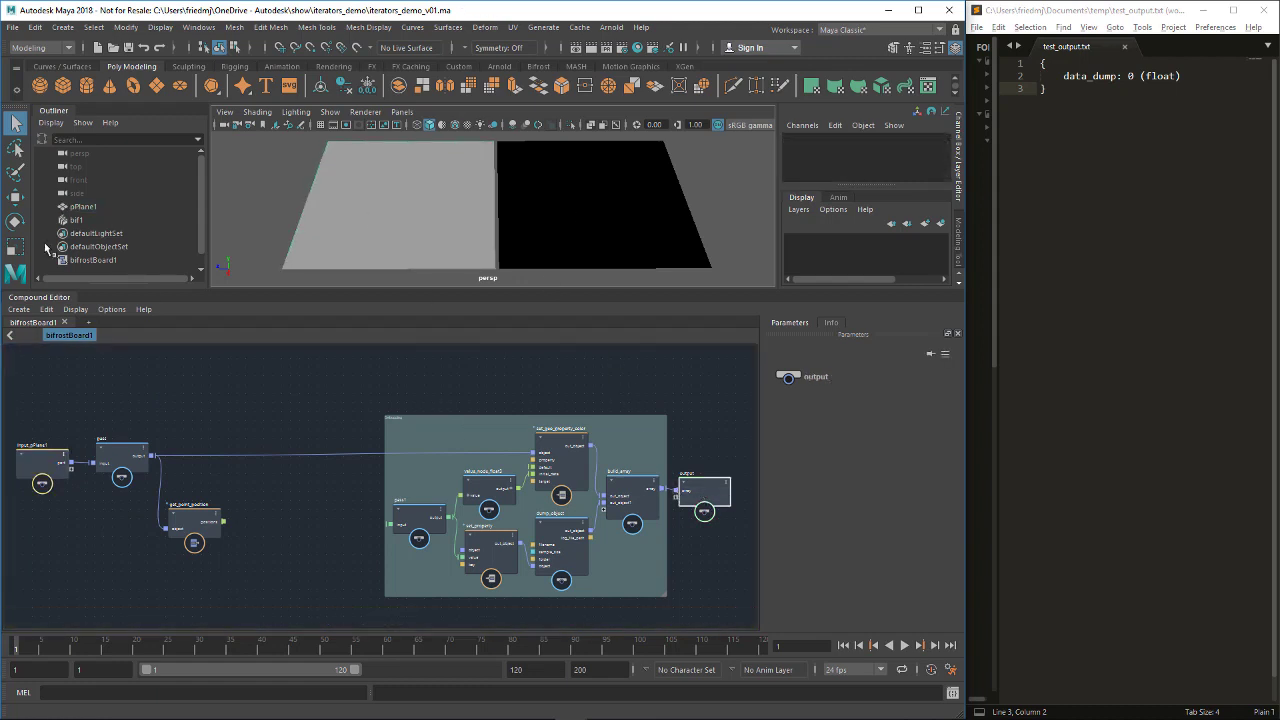
pyautogui.click(78, 219)
pyautogui.click(409, 409)
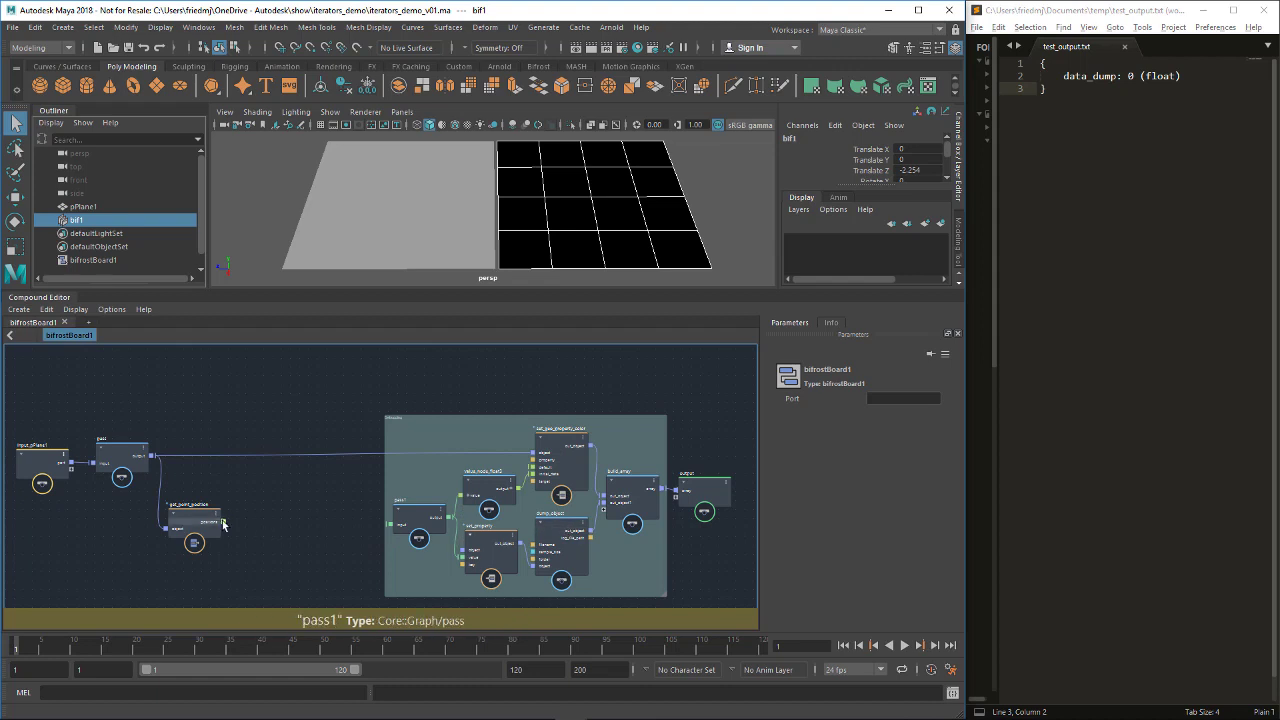
# Connect the positions output of get_point_position to the pass1 input and check the data dumped in test_output.txt
pyautogui.moveTo(222, 521); pyautogui.dragTo(391, 524)
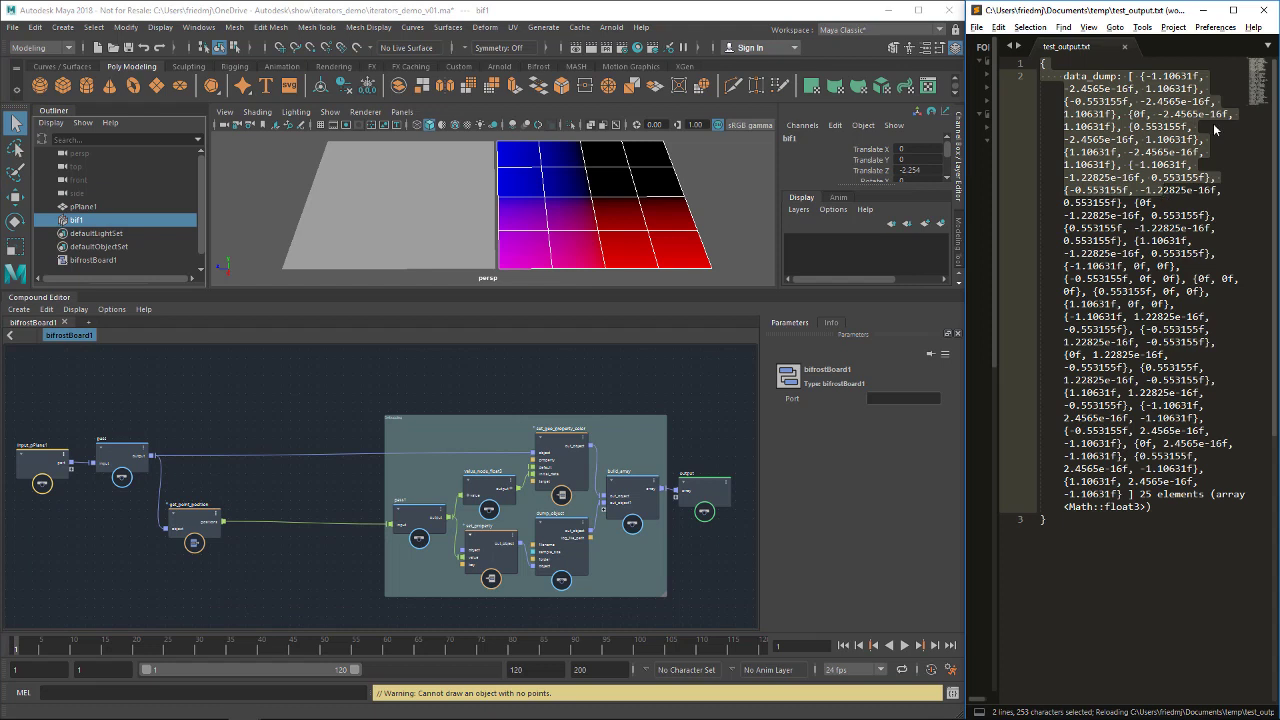
pyautogui.click(1199, 127)
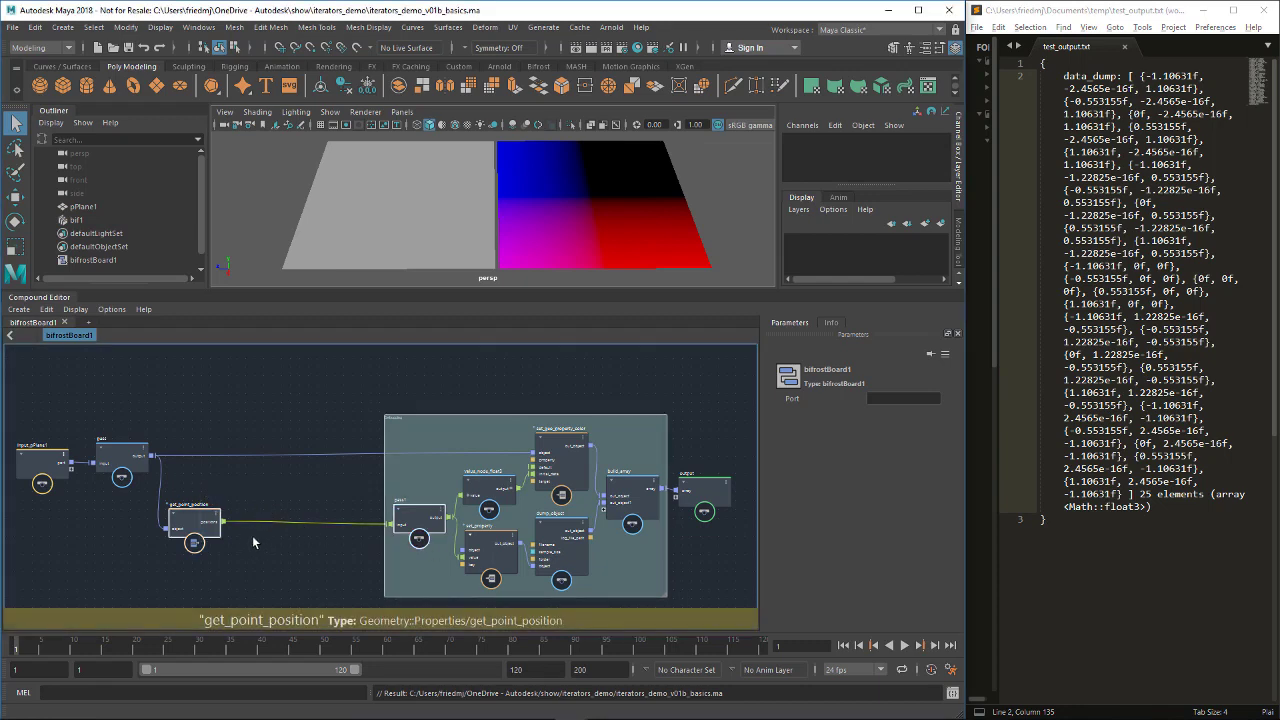
# Add a length node to the graph and place it between get_point_position and pass1, below their connection
pyautogui.scroll(5, 240, 528)
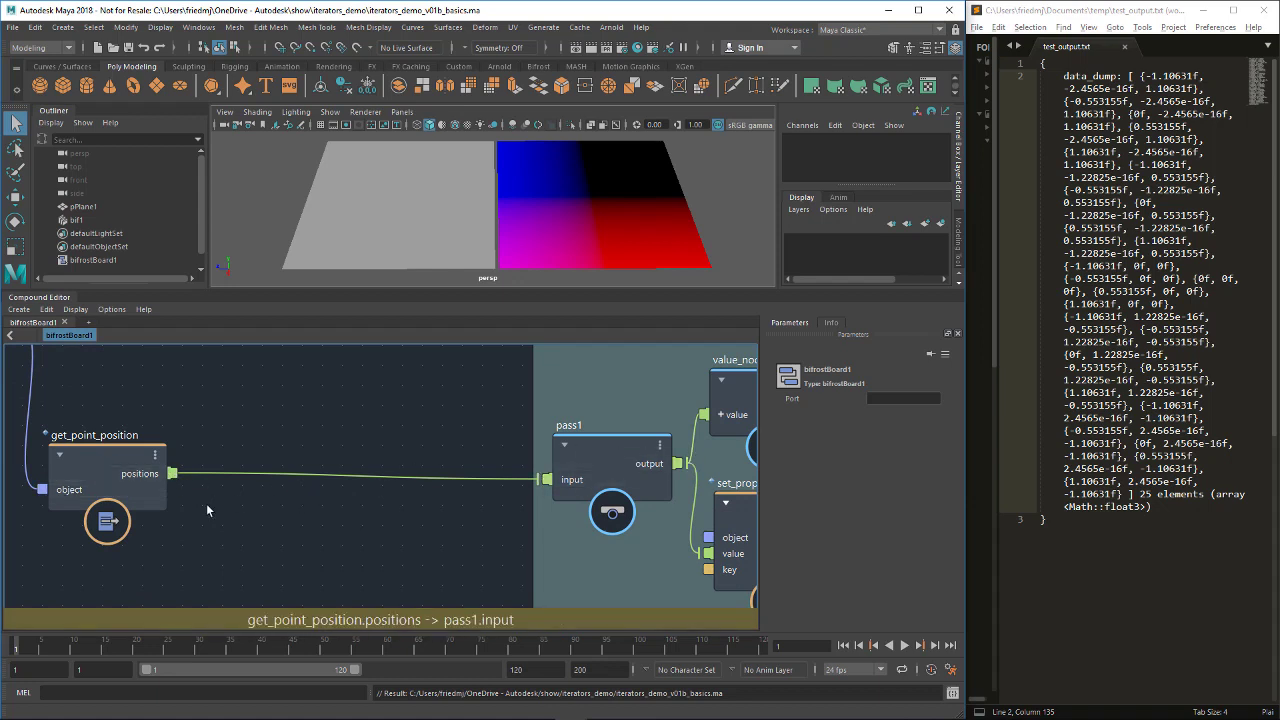
pyautogui.moveTo(234, 508); pyautogui.dragTo(242, 495, button='middle')
pyautogui.press('Tab')
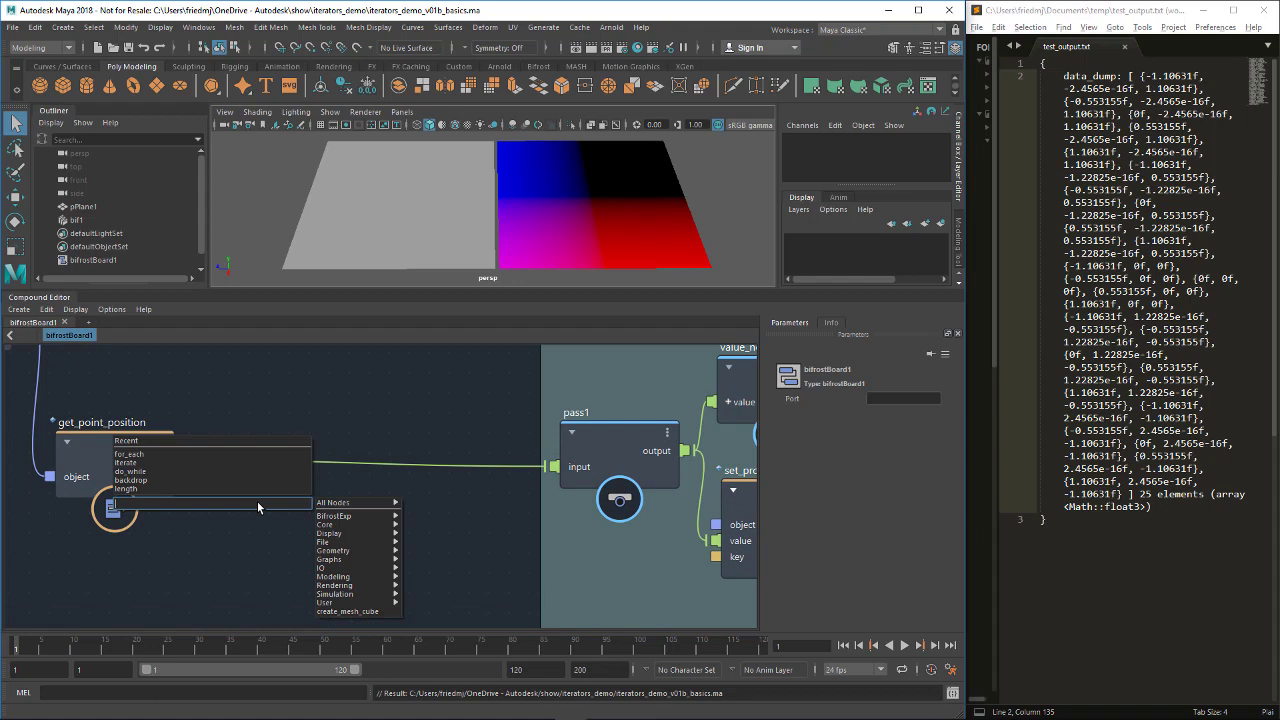
pyautogui.write('length')
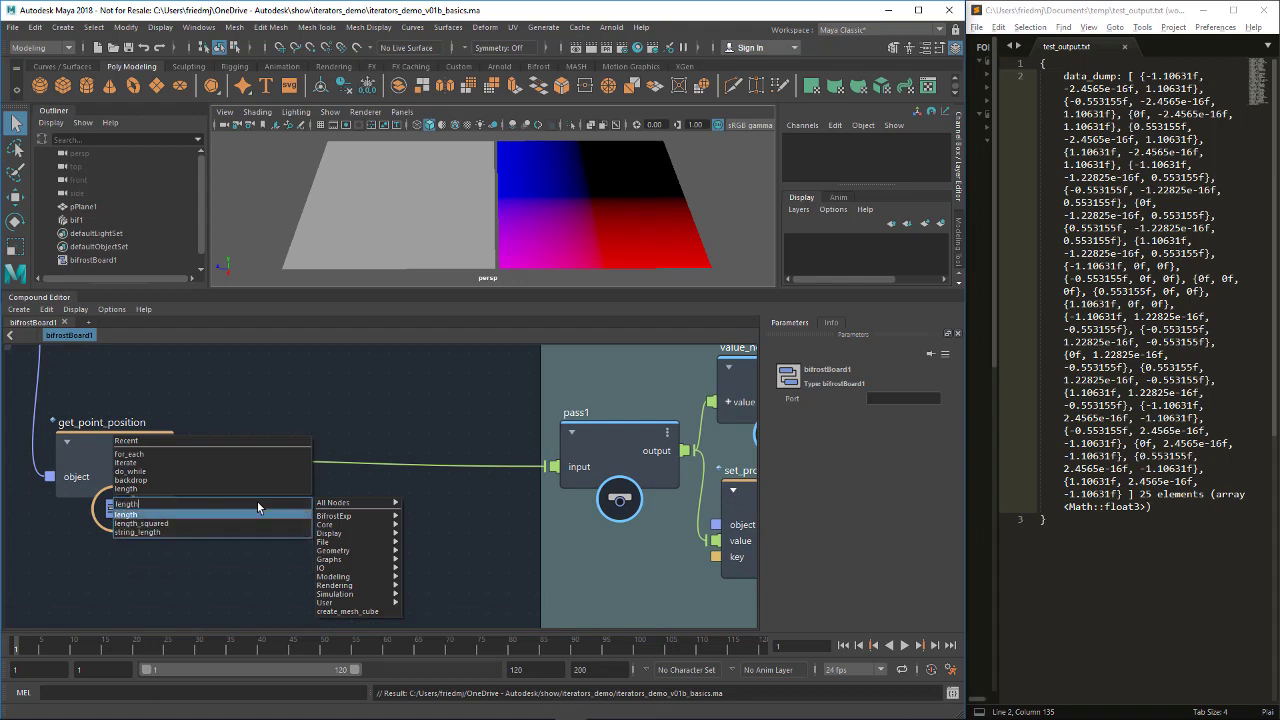
pyautogui.press('Return')
pyautogui.moveTo(249, 528)
pyautogui.mouseDown()
pyautogui.moveTo(281, 506)
pyautogui.moveTo(268, 515)
pyautogui.mouseUp()
pyautogui.click(206, 506)
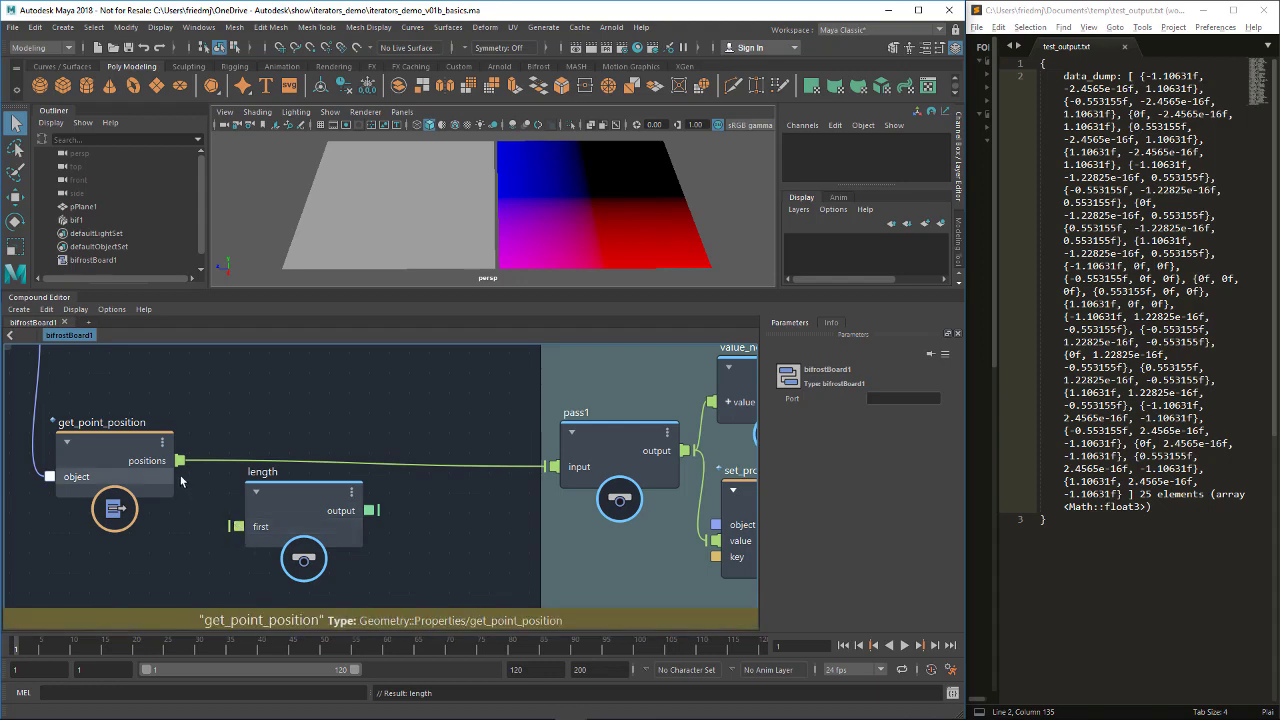
# Wire get_point_position's positions into the first port of length, and the length output into the pass1 input
pyautogui.scroll(5, 181, 476)
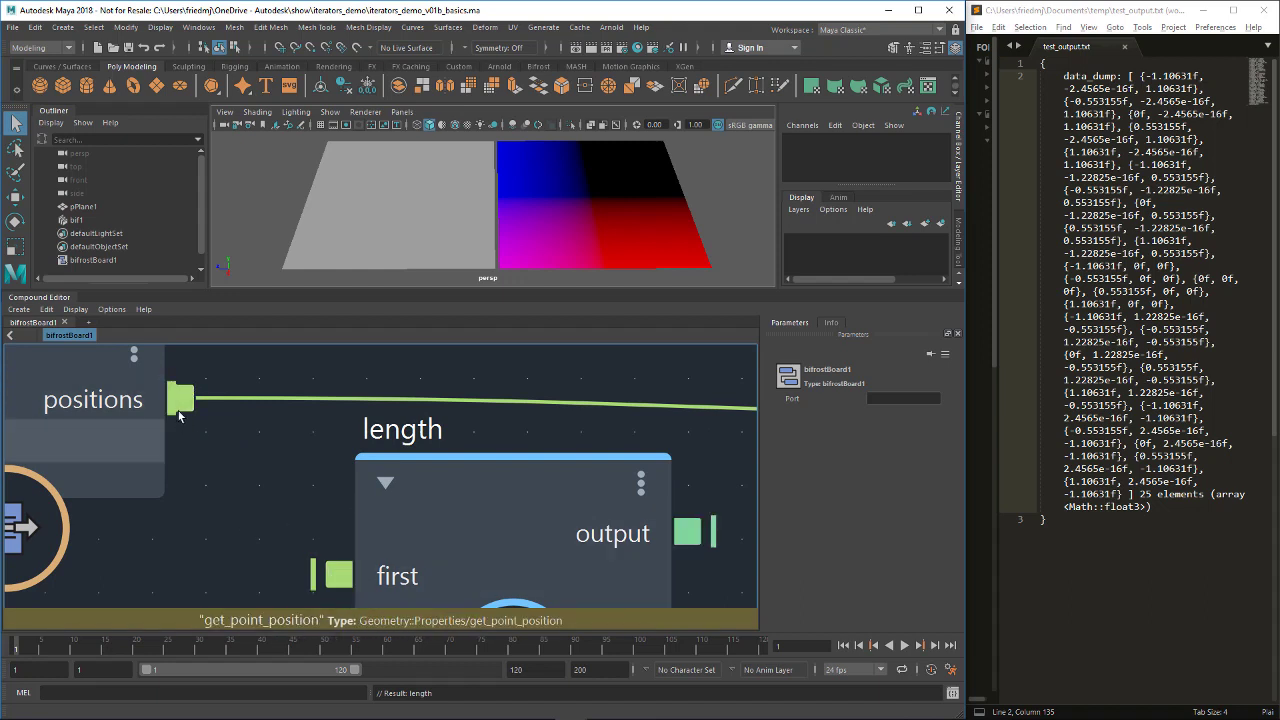
pyautogui.scroll(-2, 255, 440)
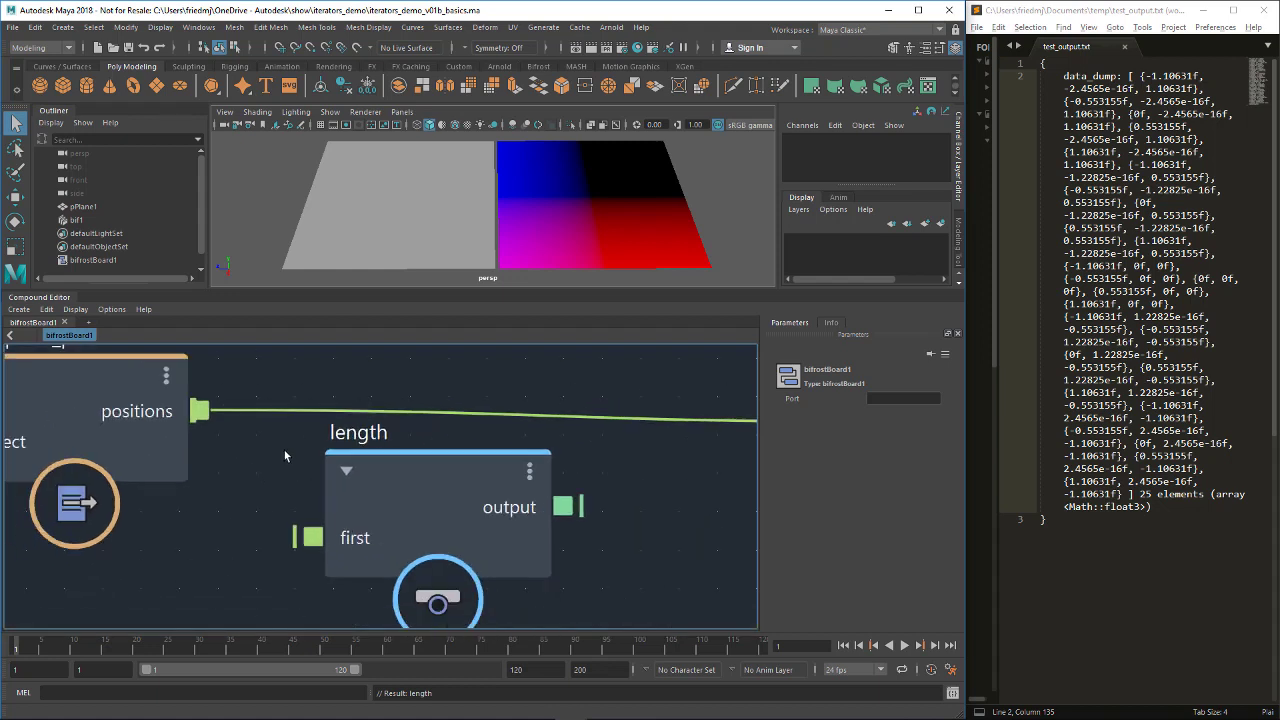
pyautogui.scroll(-3, 280, 449)
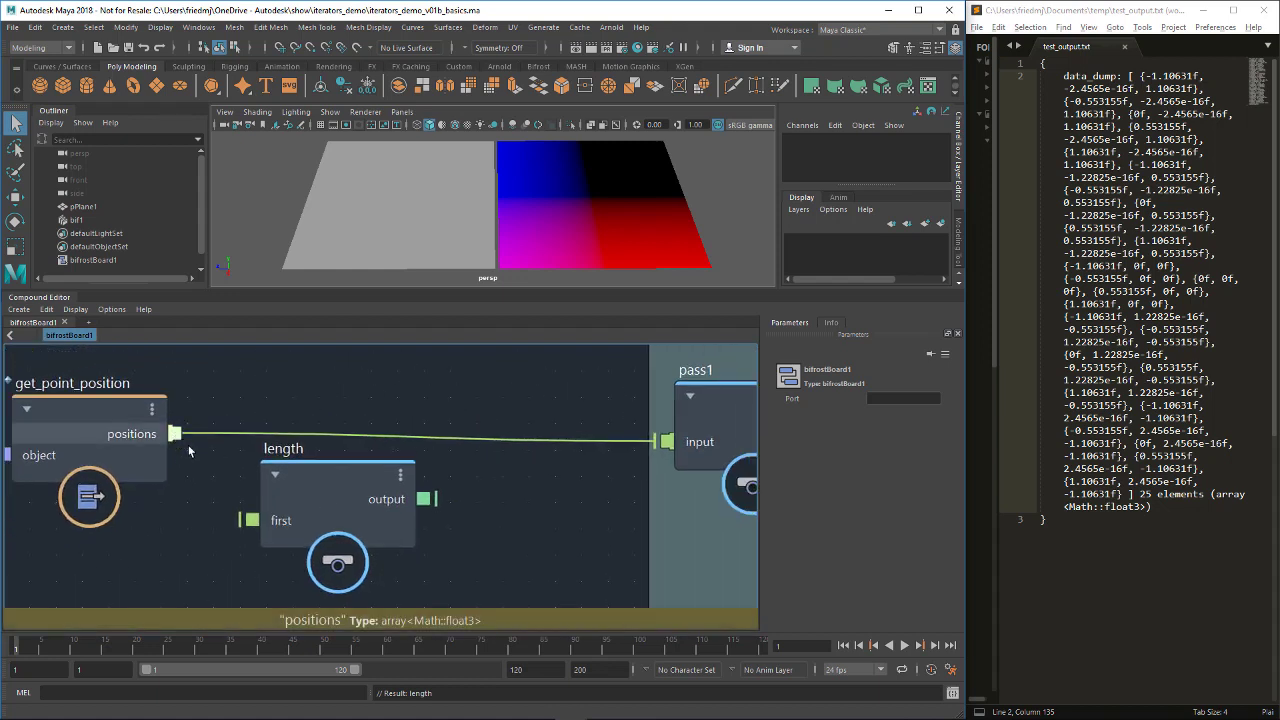
pyautogui.moveTo(175, 434); pyautogui.dragTo(250, 518)
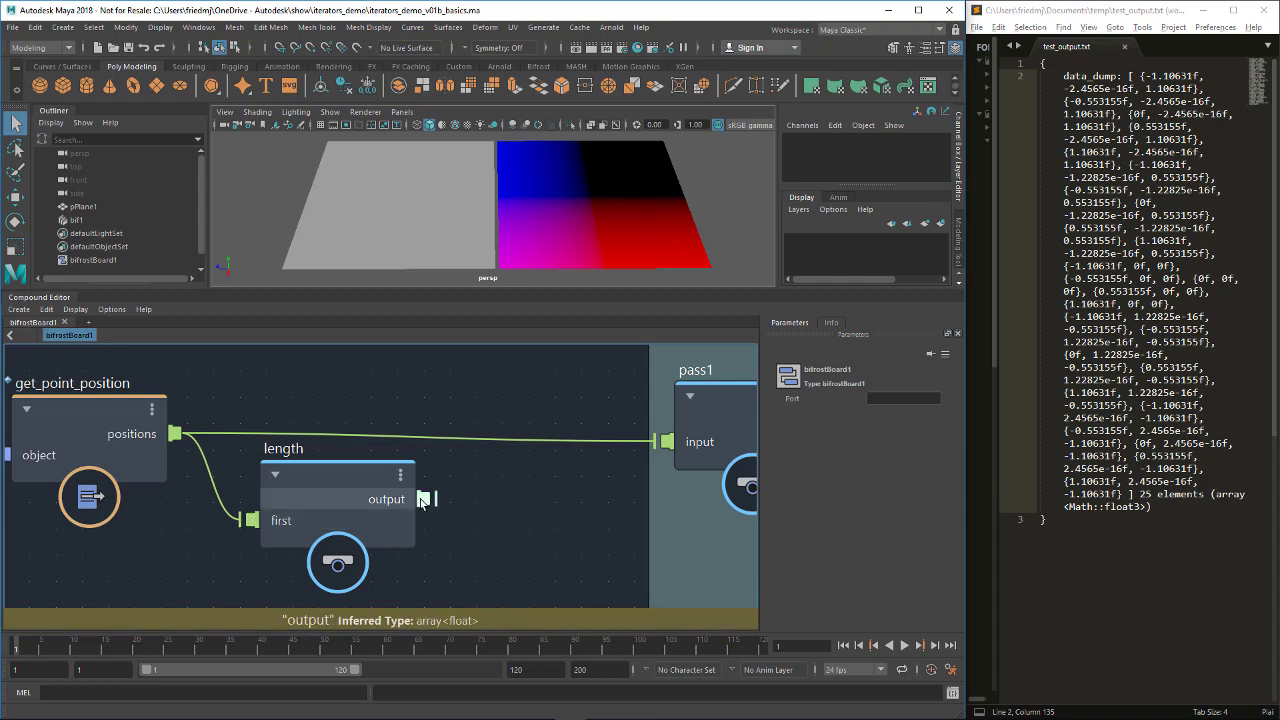
pyautogui.moveTo(424, 499); pyautogui.dragTo(665, 442)
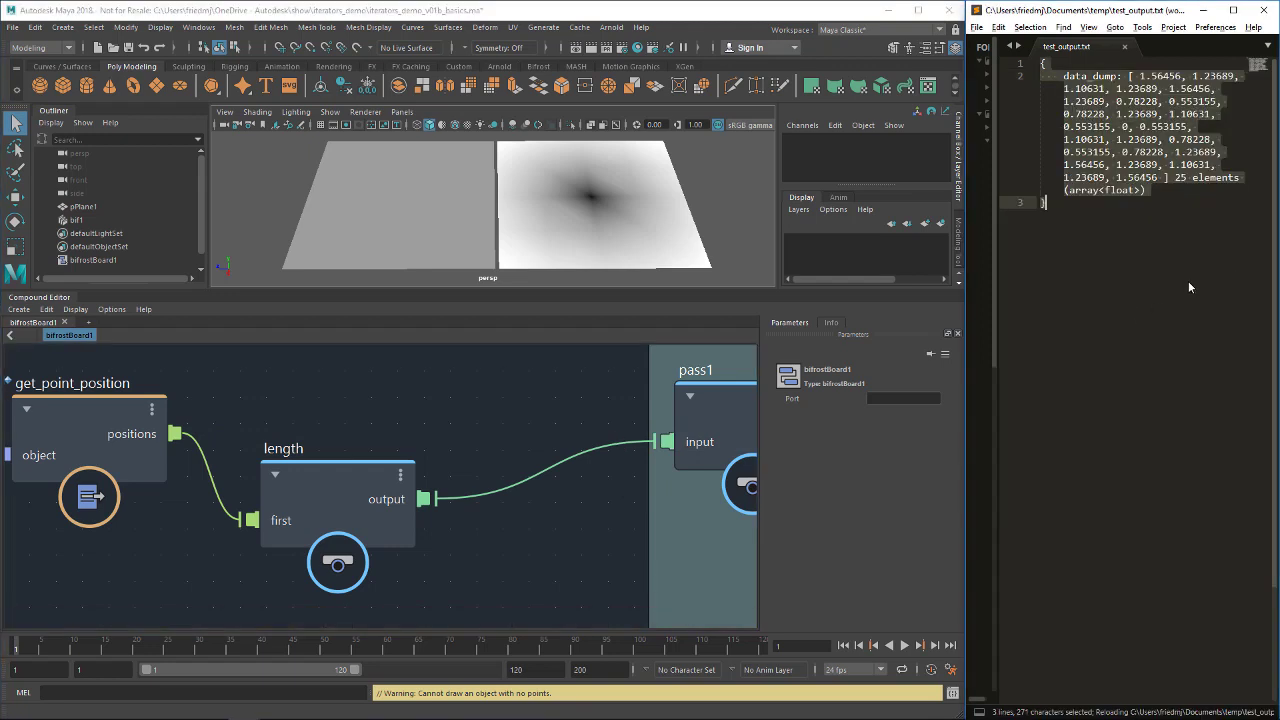
pyautogui.click(1174, 198)
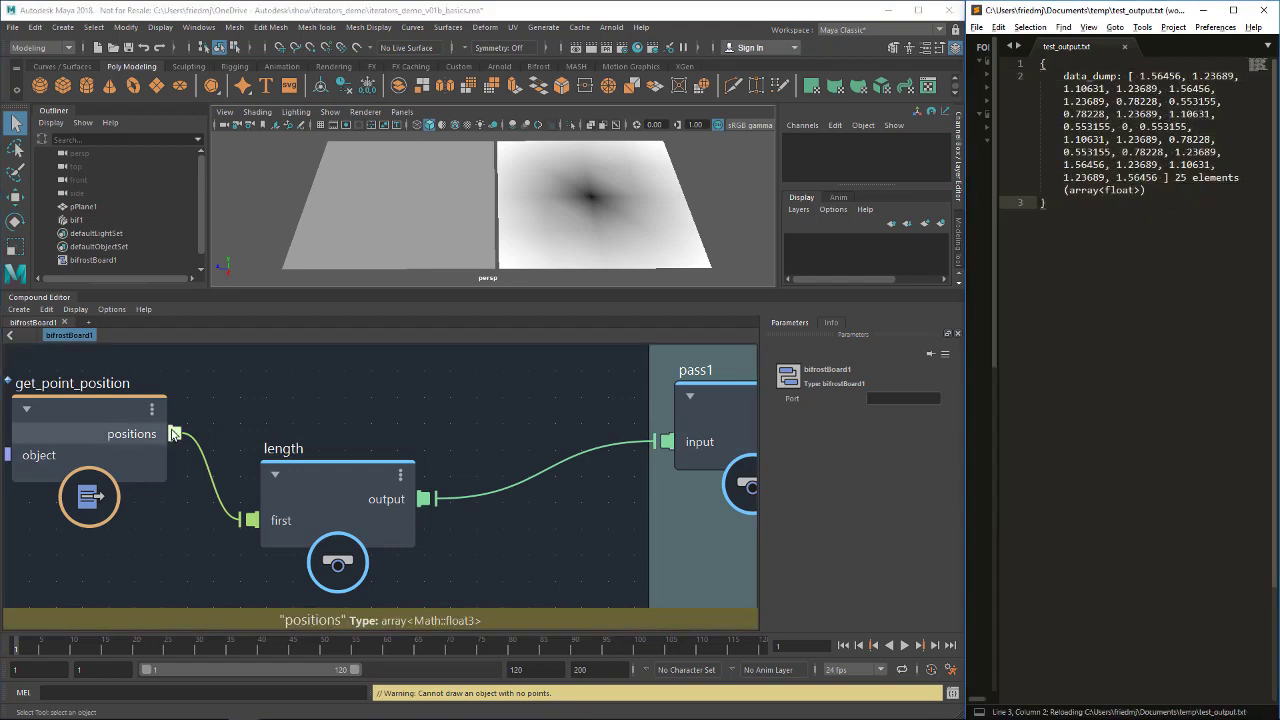
# Move the length node up so it lines up between get_point_position and pass1
pyautogui.moveTo(304, 502); pyautogui.dragTo(308, 440)
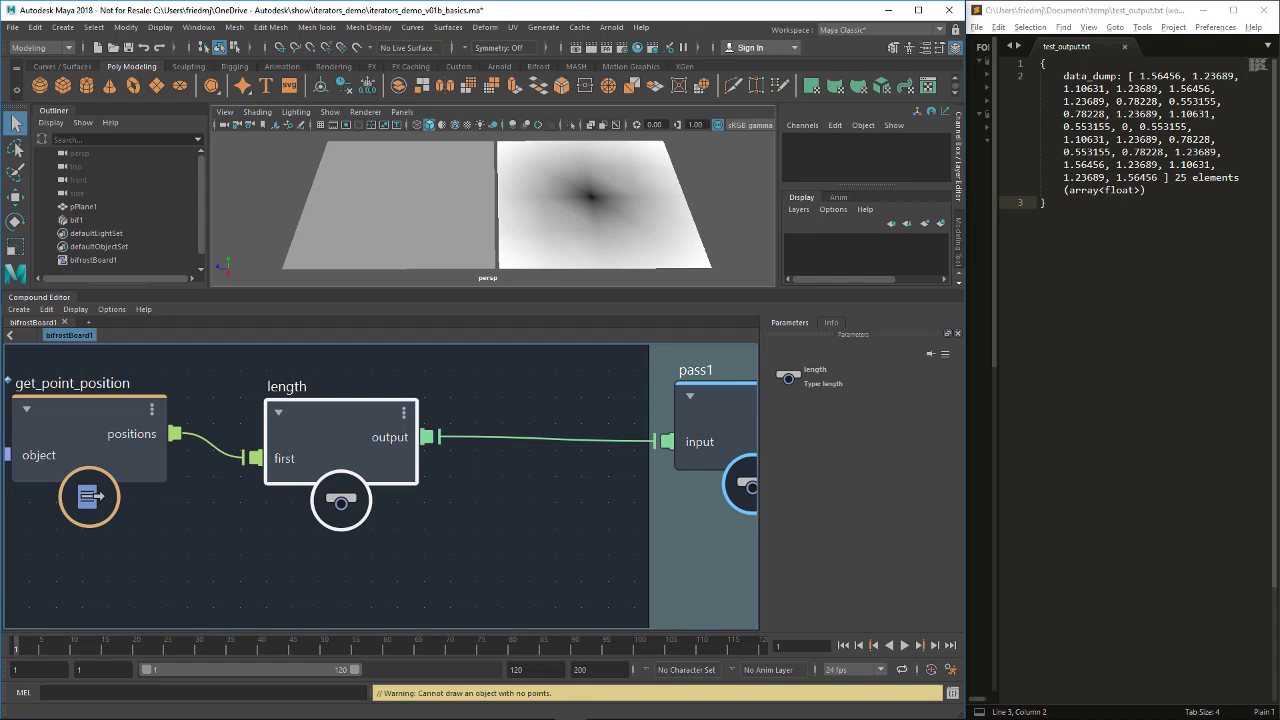
pyautogui.hotkey('alt', 'Tab')
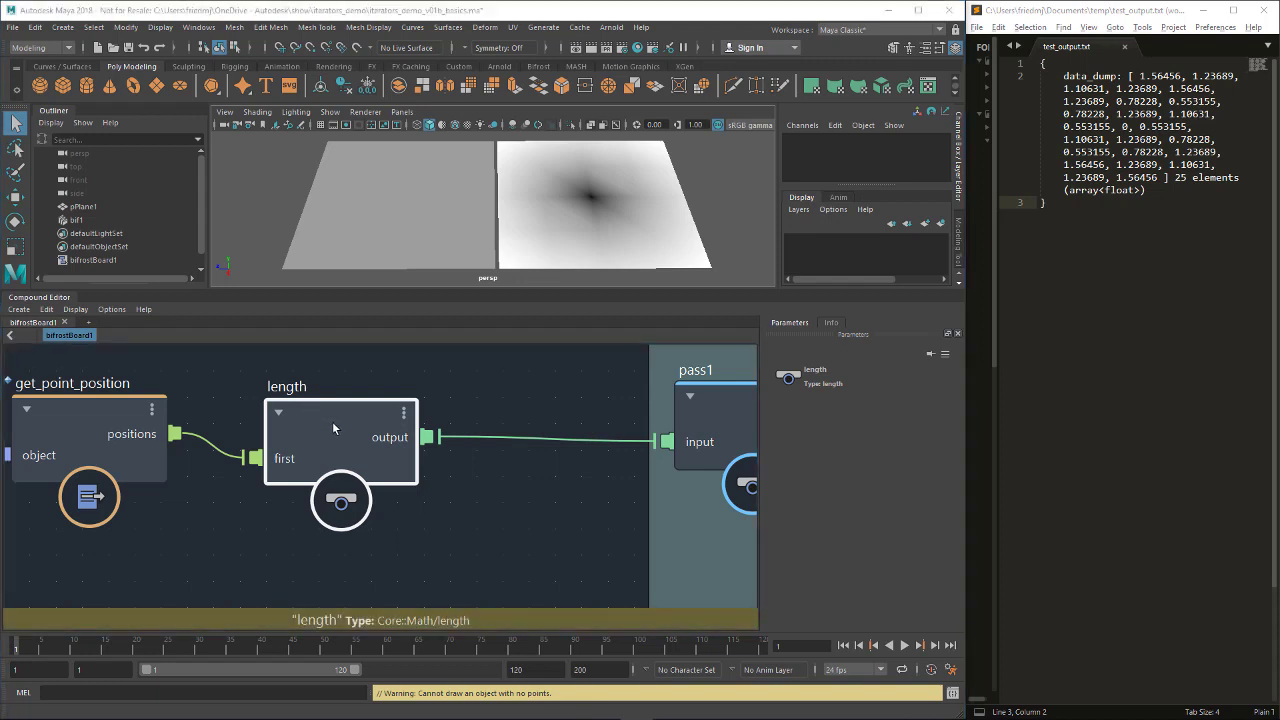
pyautogui.click(286, 563)
# Add a for_each node below length and connect get_point_position's positions output to it as a new input port
pyautogui.scroll(-4, 316, 502)
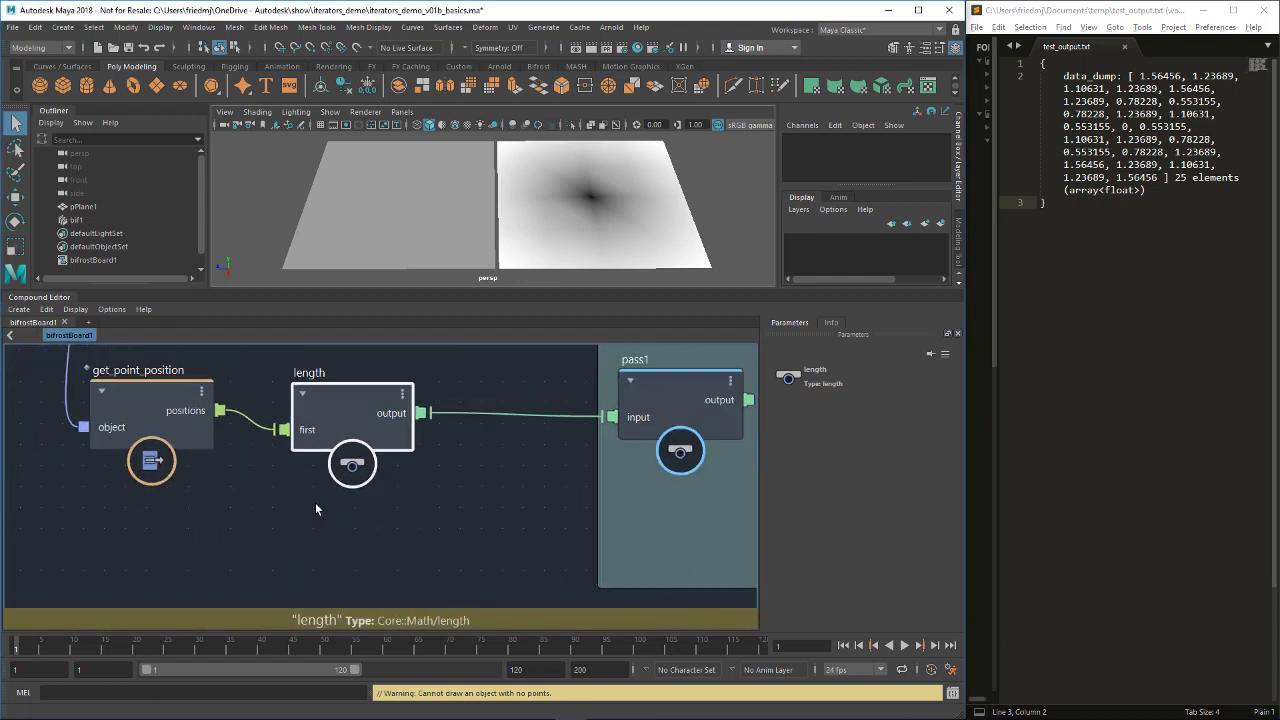
pyautogui.press('Tab')
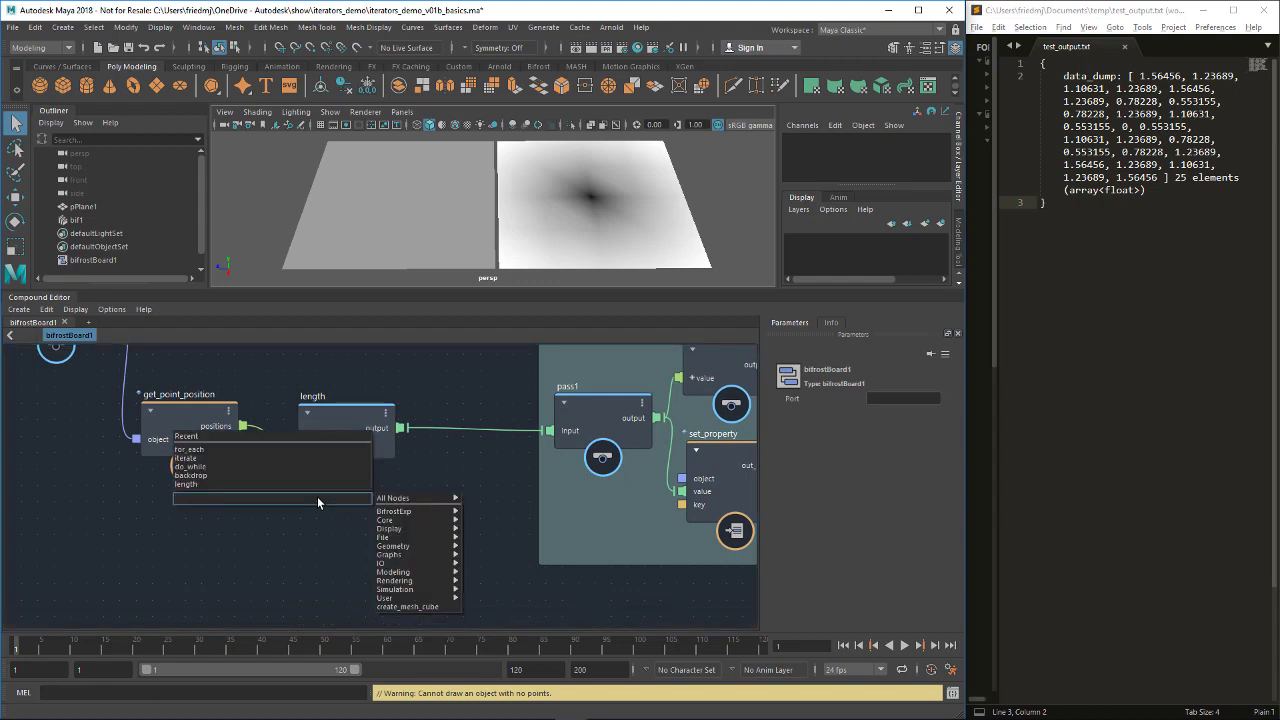
pyautogui.write('for')
pyautogui.press('Return')
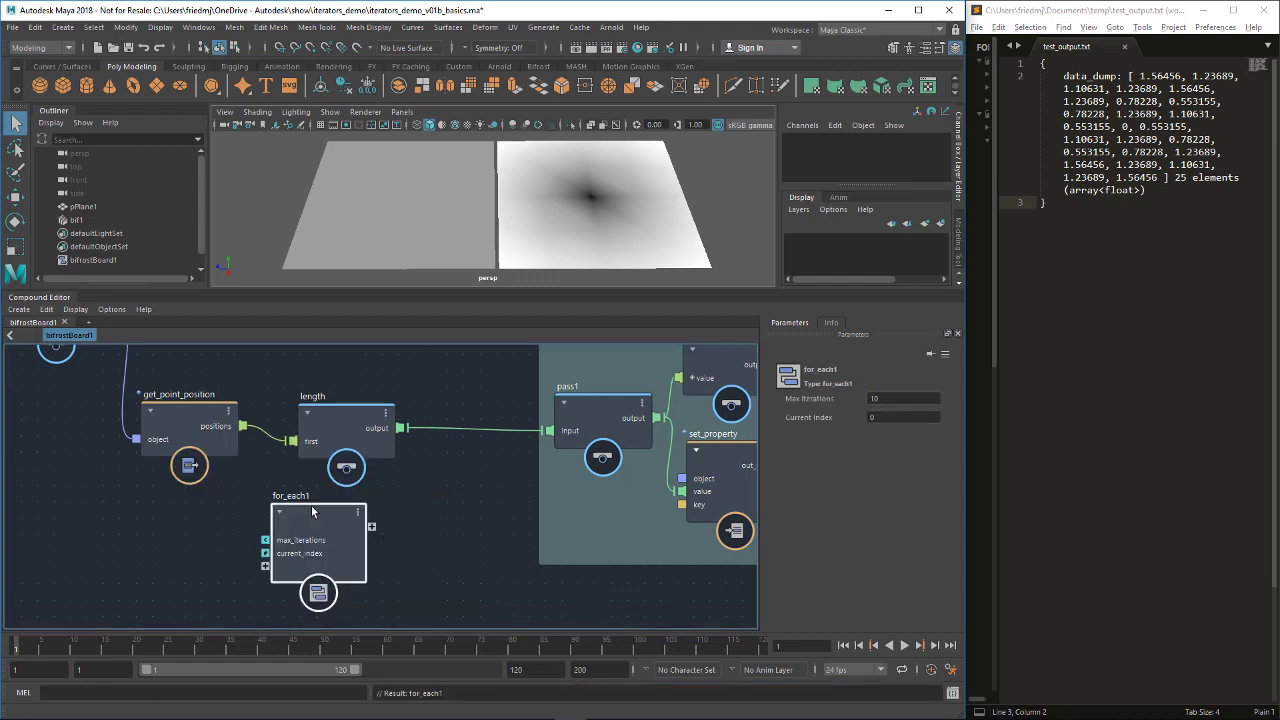
pyautogui.moveTo(242, 427); pyautogui.dragTo(304, 572)
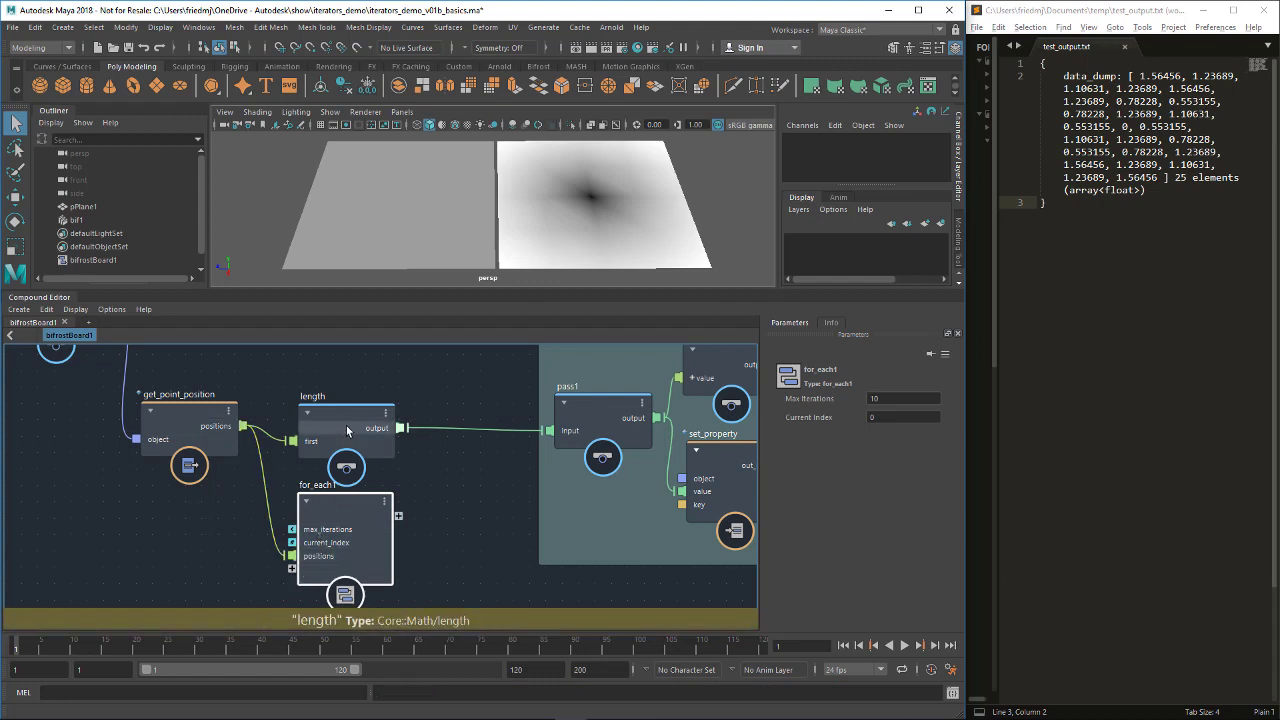
pyautogui.moveTo(347, 430); pyautogui.dragTo(348, 416)
pyautogui.moveTo(353, 520); pyautogui.dragTo(339, 516)
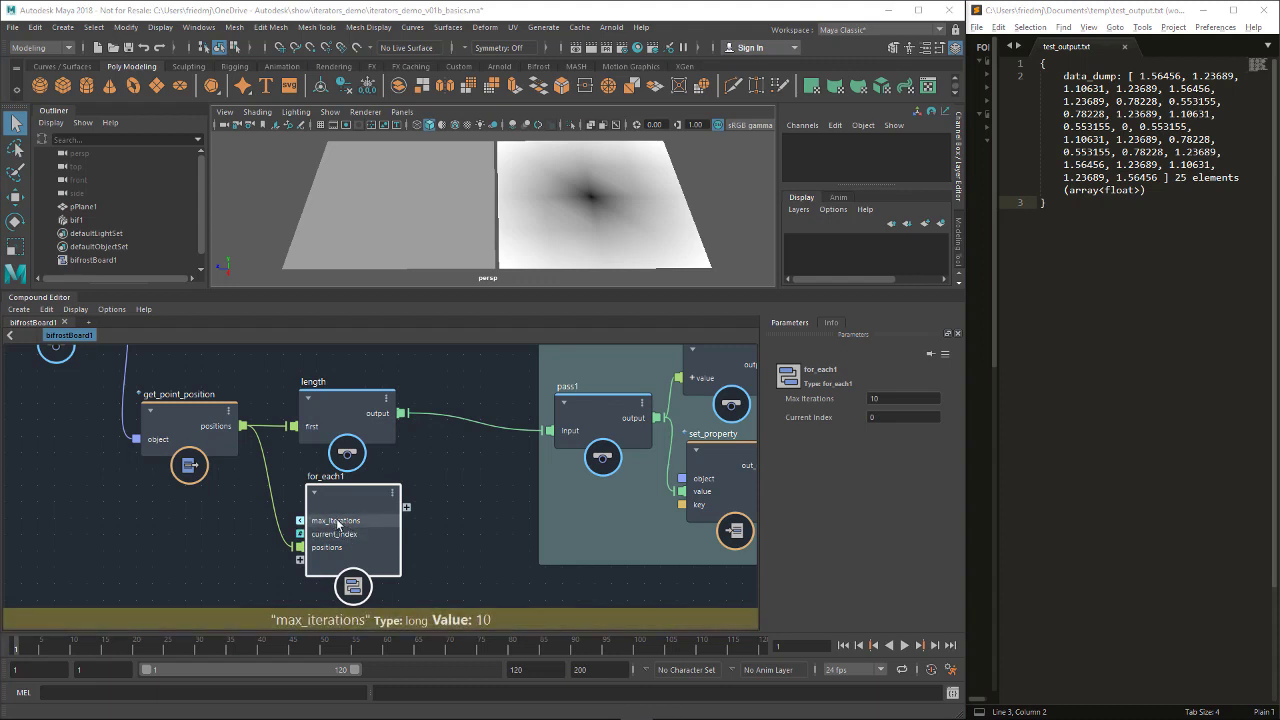
# Delete the max_iterations port from for_each1, and open the compound with its input node moved away from the output node
pyautogui.rightClick(338, 522)
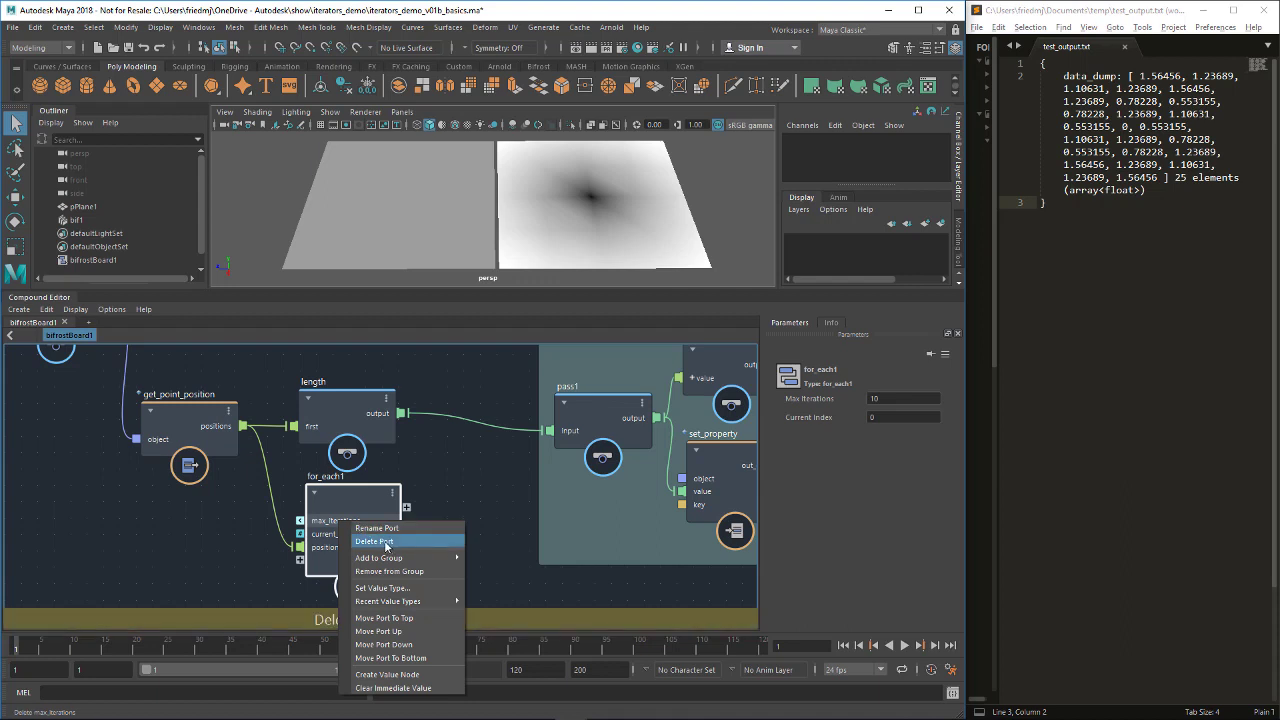
pyautogui.click(379, 543)
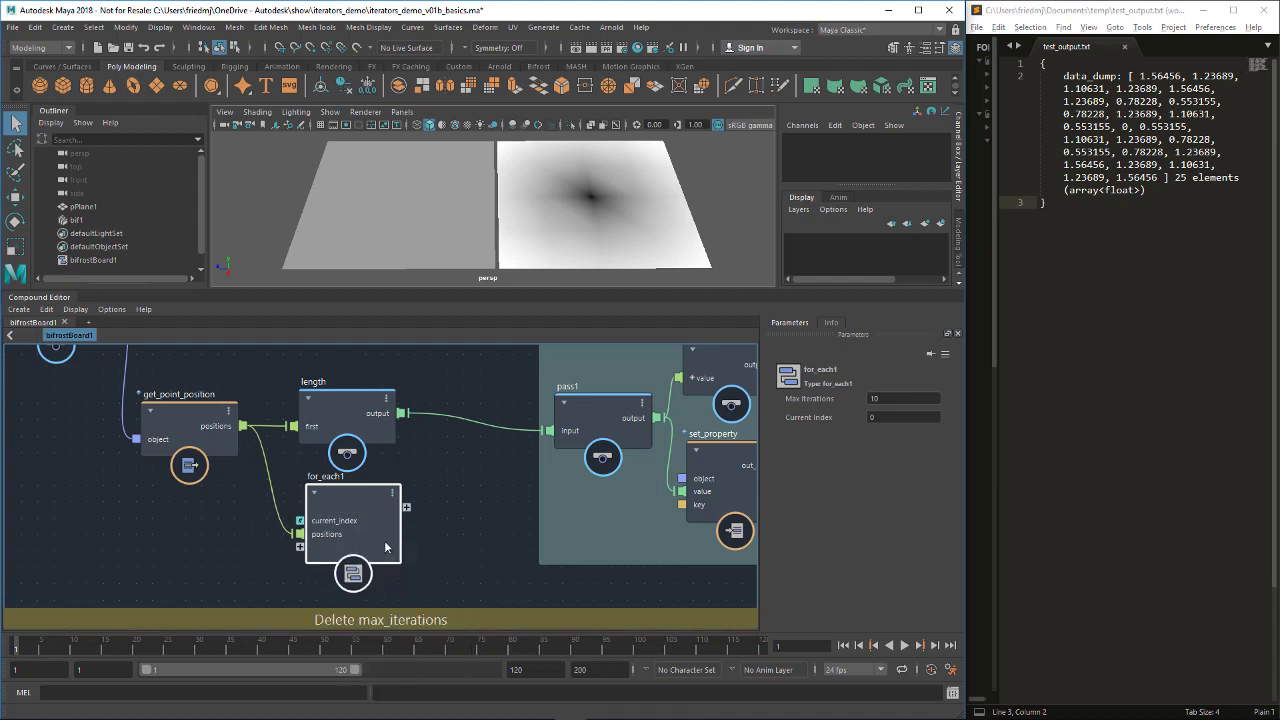
pyautogui.doubleClick(350, 501)
pyautogui.moveTo(455, 525); pyautogui.dragTo(308, 492)
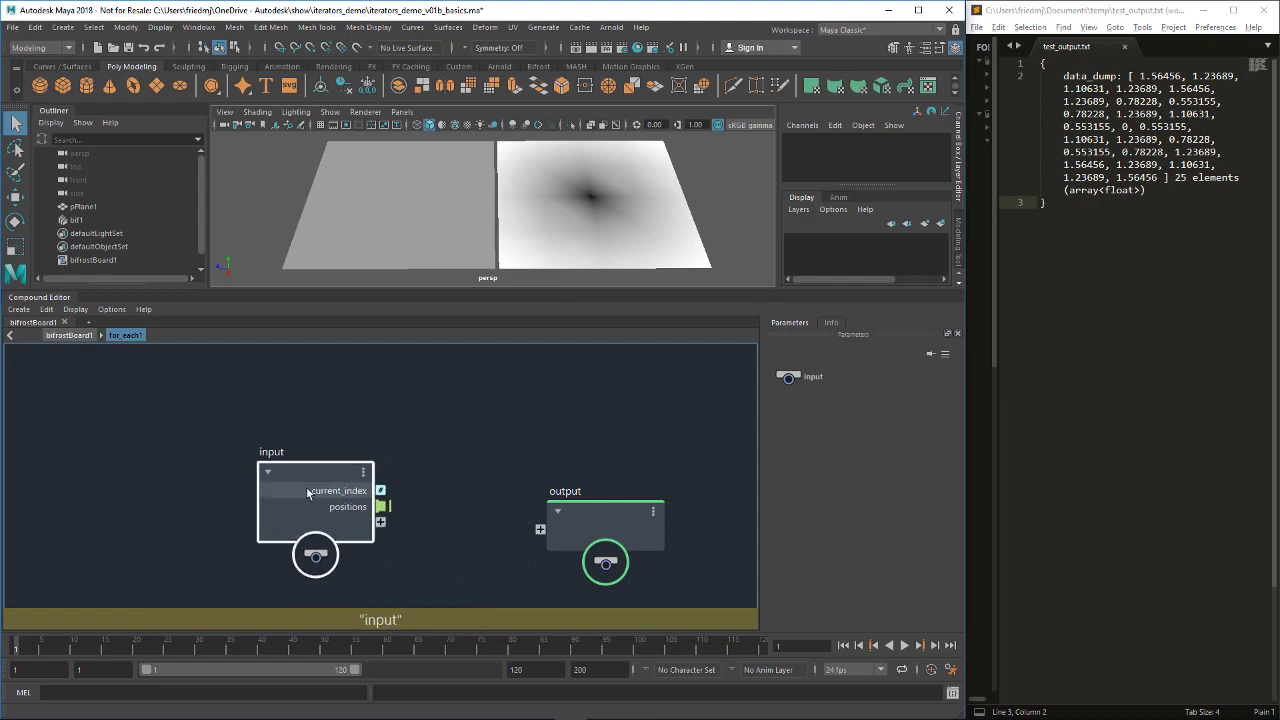
# Set the positions port on for_each1's input node as an iteration target (true)
pyautogui.rightClick(381, 507)
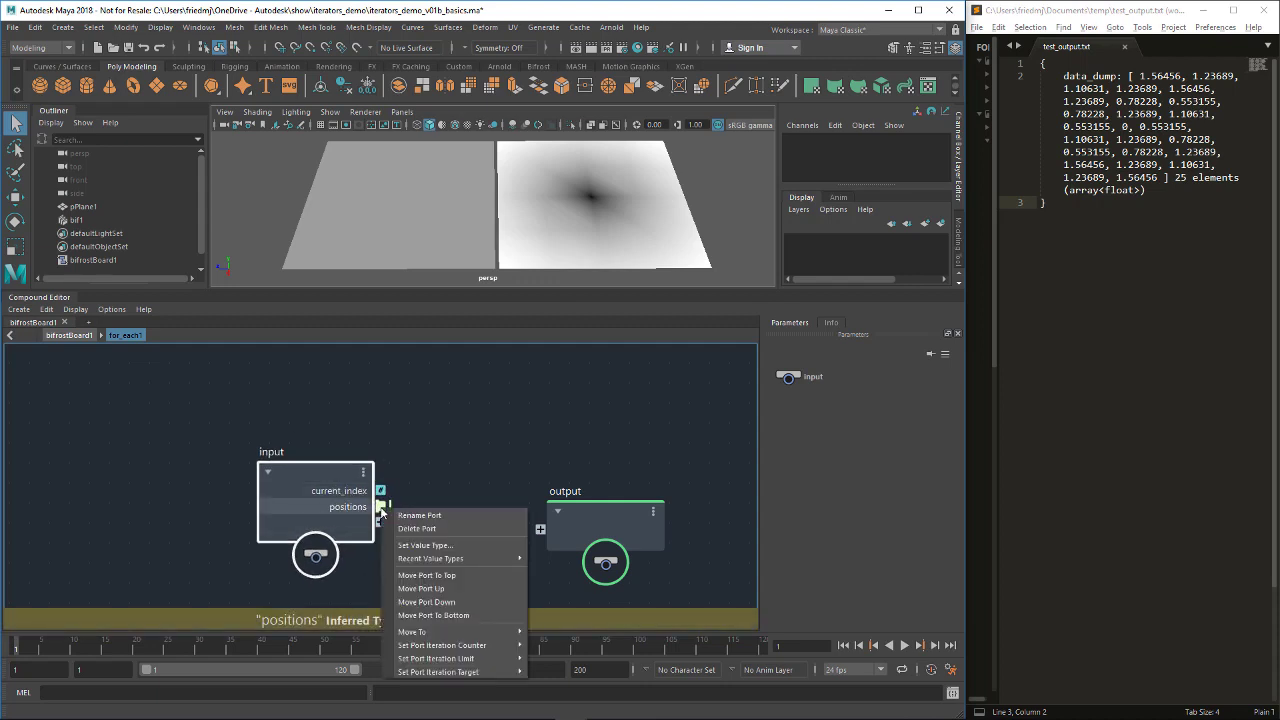
pyautogui.moveTo(447, 561)
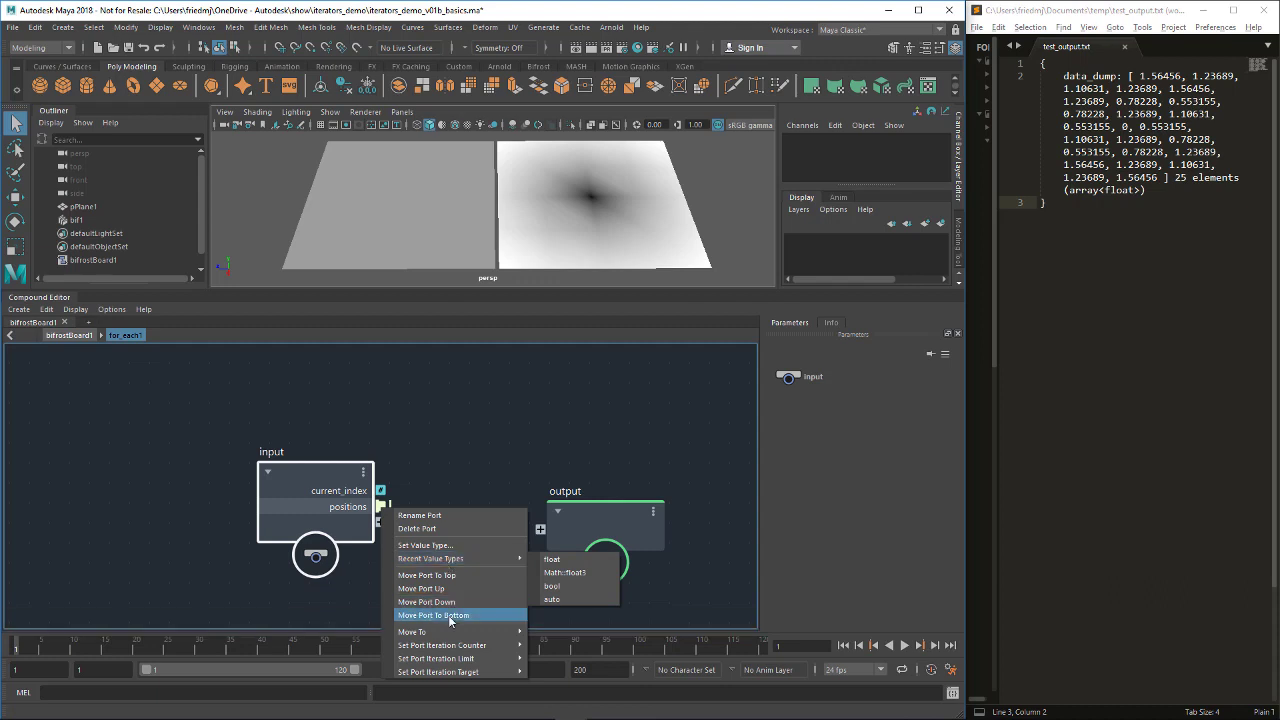
pyautogui.moveTo(474, 677)
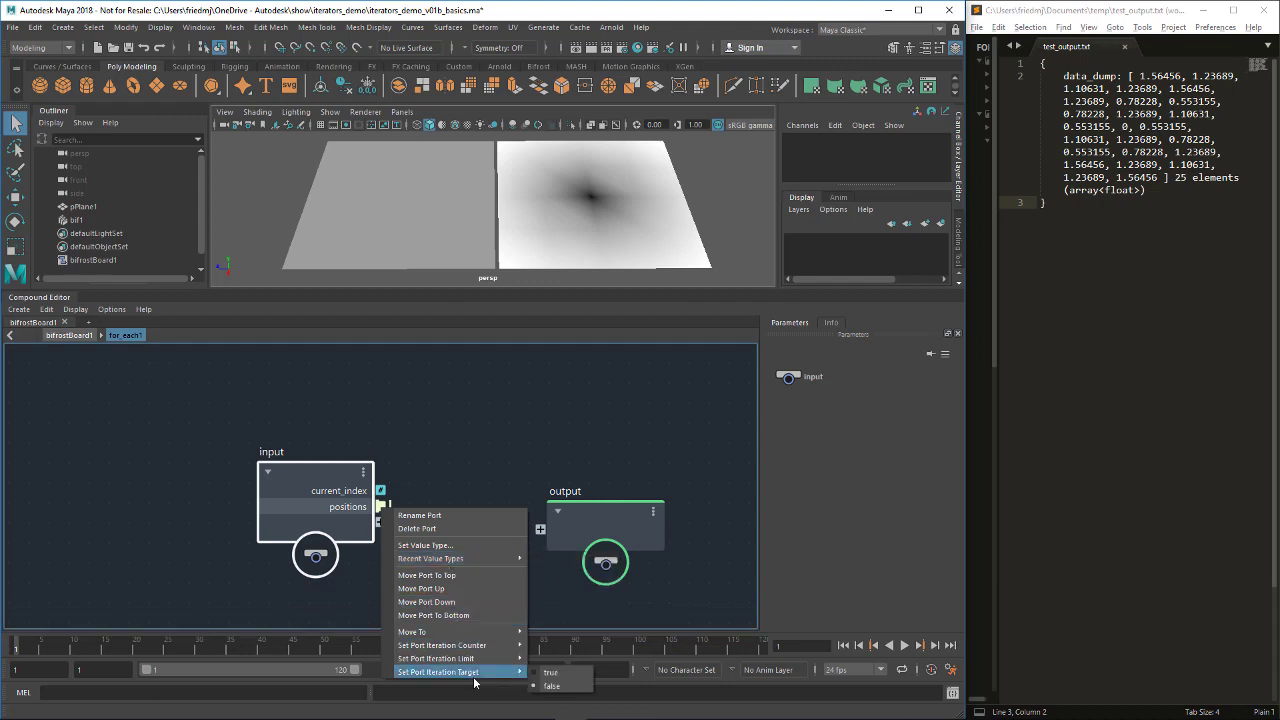
pyautogui.click(557, 676)
# Switch the positions port's iteration target to false and back to true to compare the inferred types
pyautogui.moveTo(381, 508)
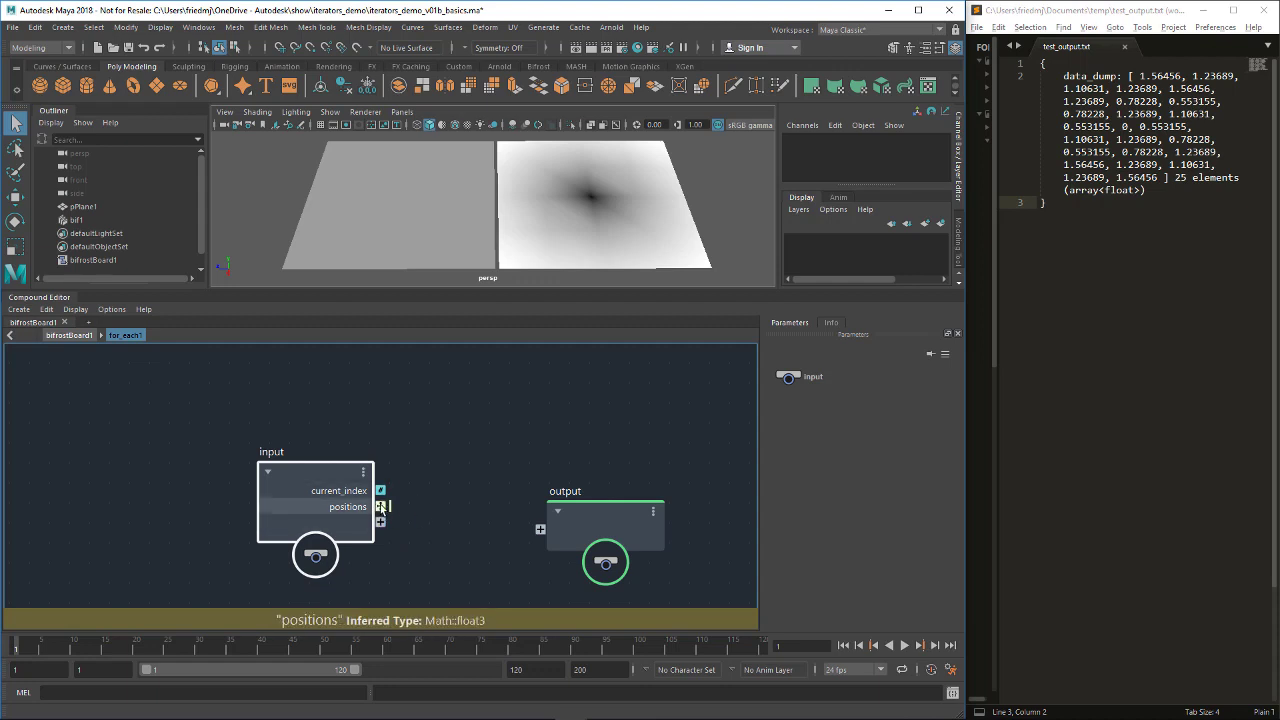
pyautogui.rightClick(394, 507)
pyautogui.moveTo(486, 674)
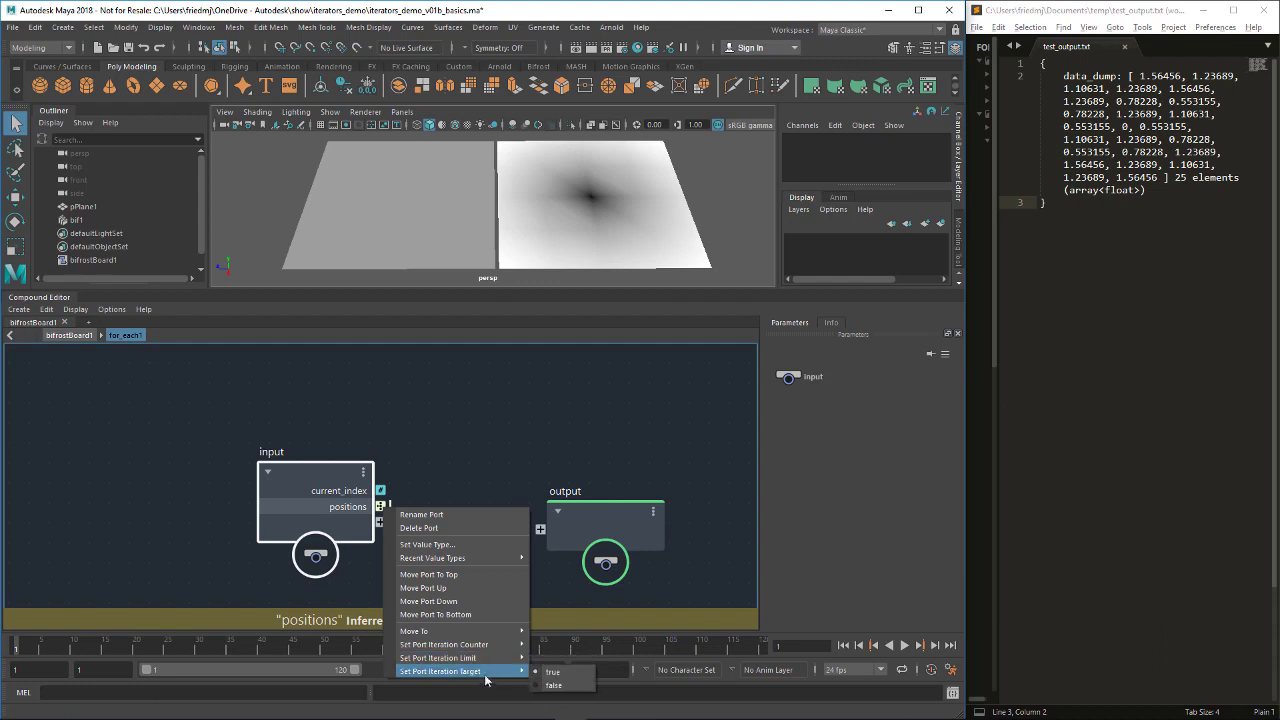
pyautogui.click(553, 686)
pyautogui.scroll(5, 380, 508)
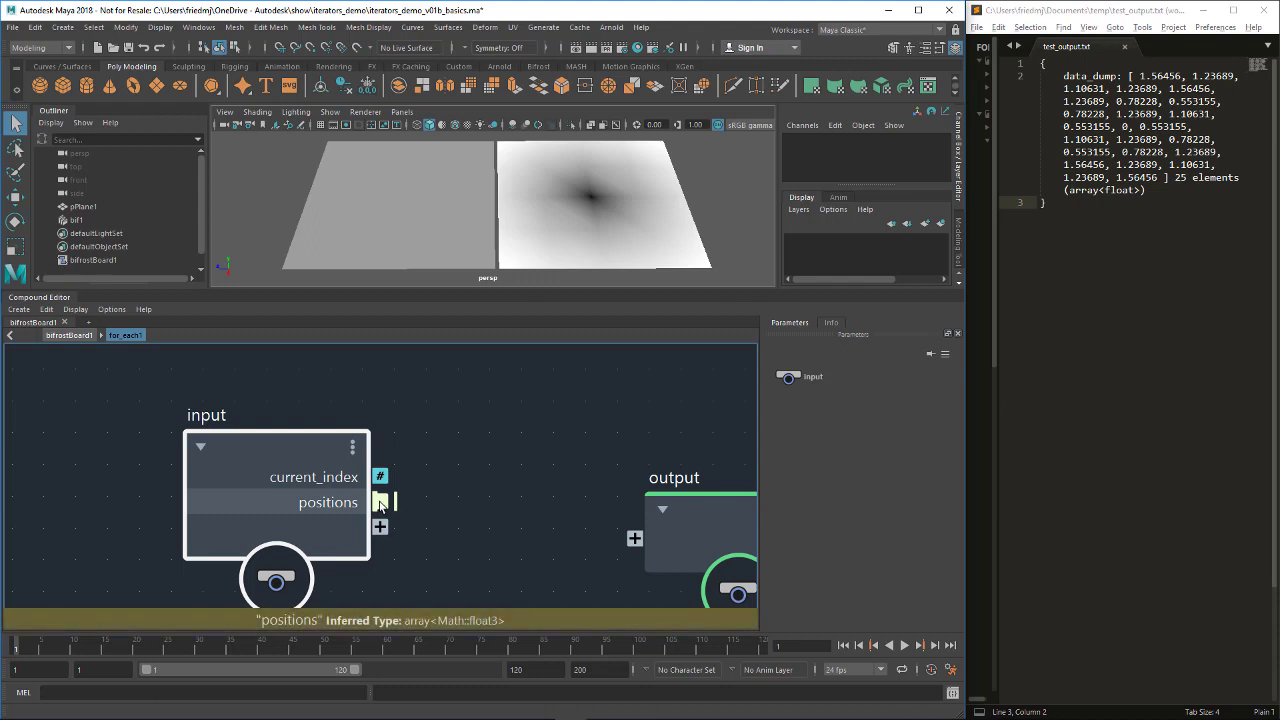
pyautogui.rightClick(381, 506)
pyautogui.moveTo(486, 668)
pyautogui.click(553, 670)
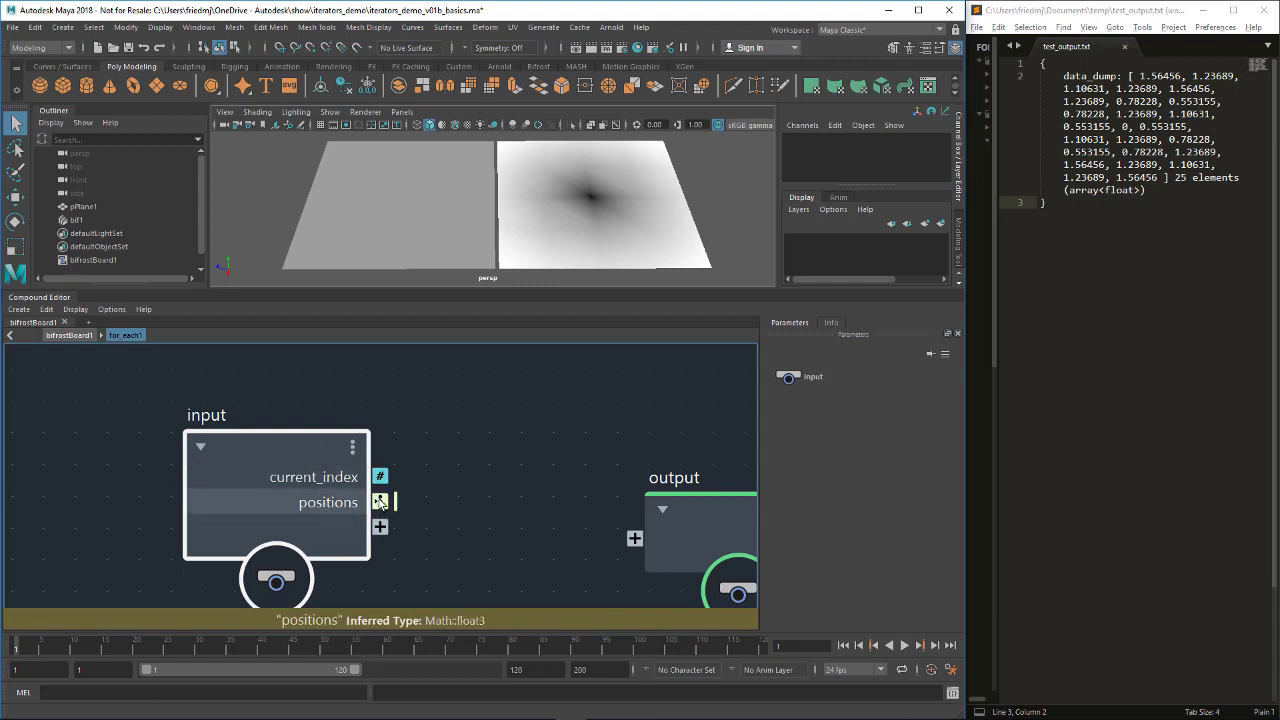
# Pass the input's positions straight to a new output port named out_positions, and return to bifrostBoard1 to check for_each1's output type
pyautogui.moveTo(395, 502); pyautogui.dragTo(630, 540)
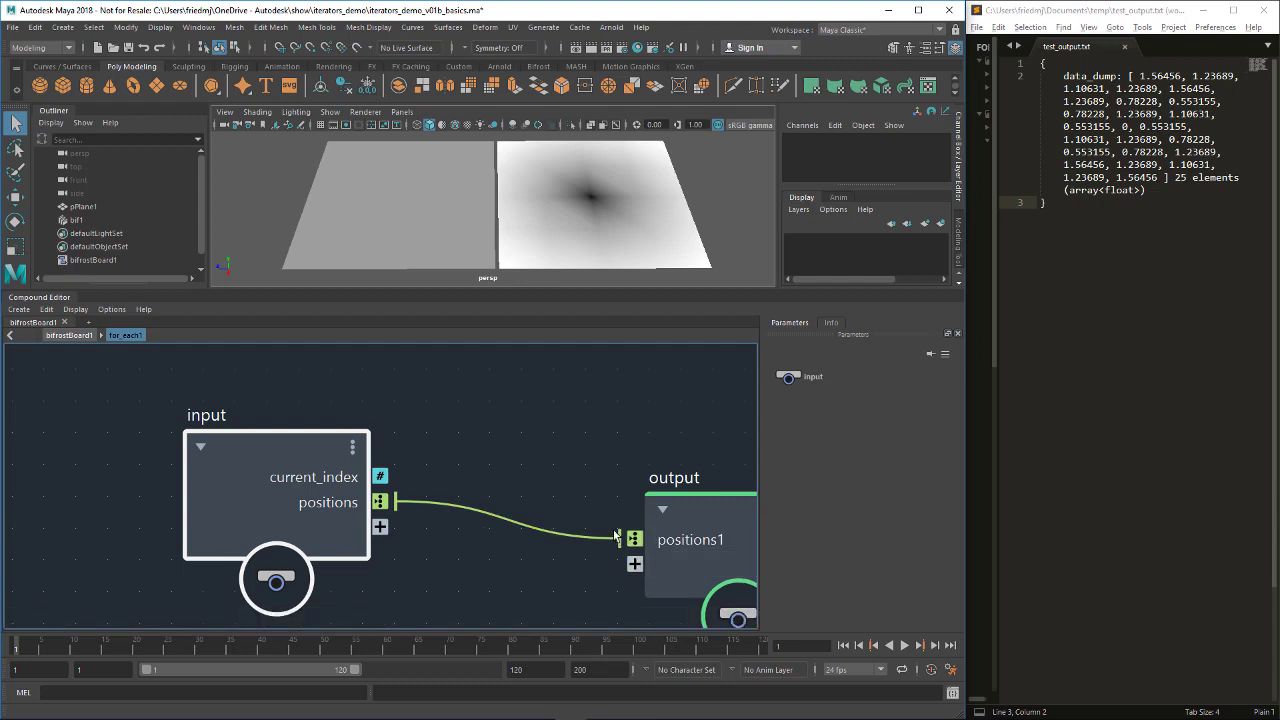
pyautogui.scroll(-3, 625, 538)
pyautogui.rightClick(682, 523)
pyautogui.click(694, 533)
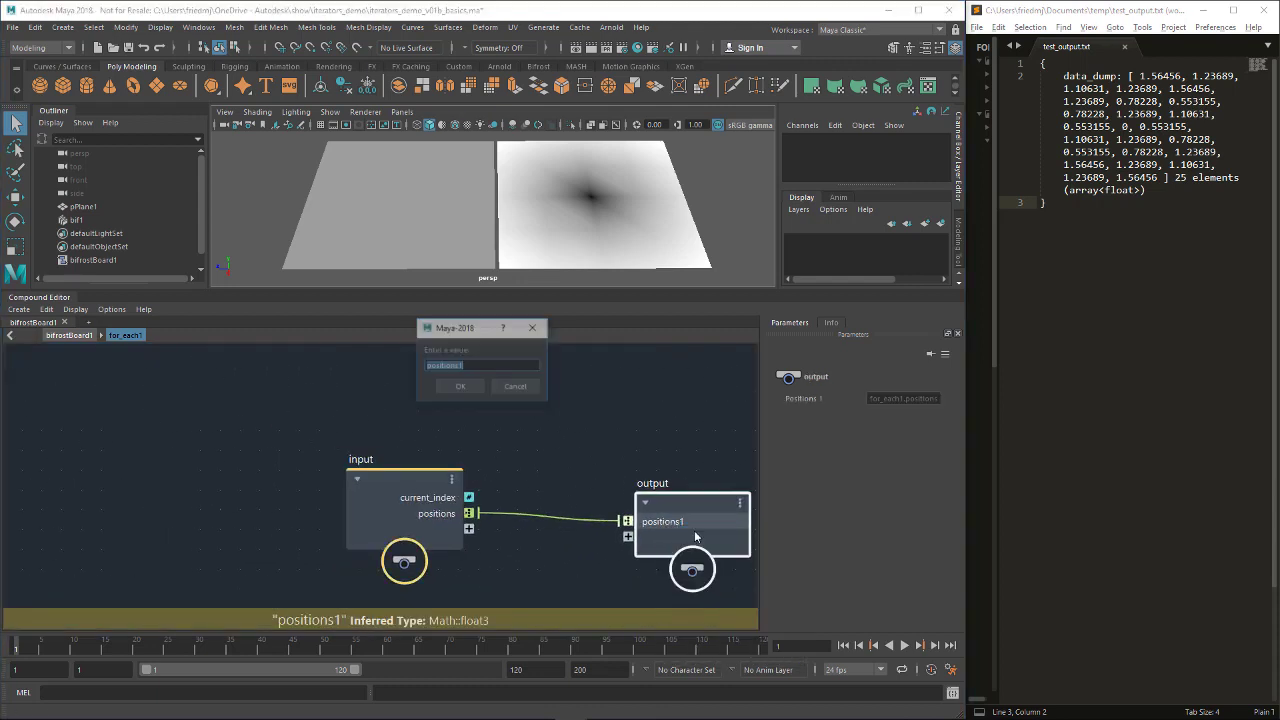
pyautogui.write('out_')
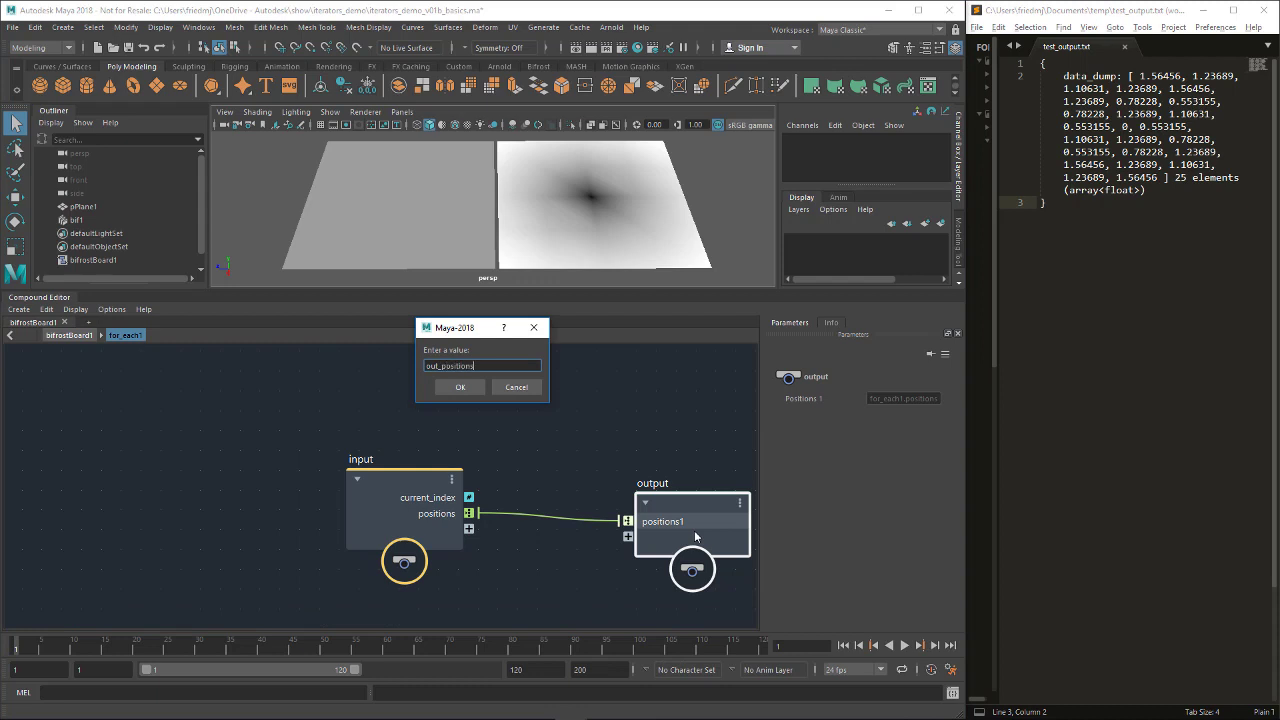
pyautogui.press('Return')
pyautogui.click(50, 337)
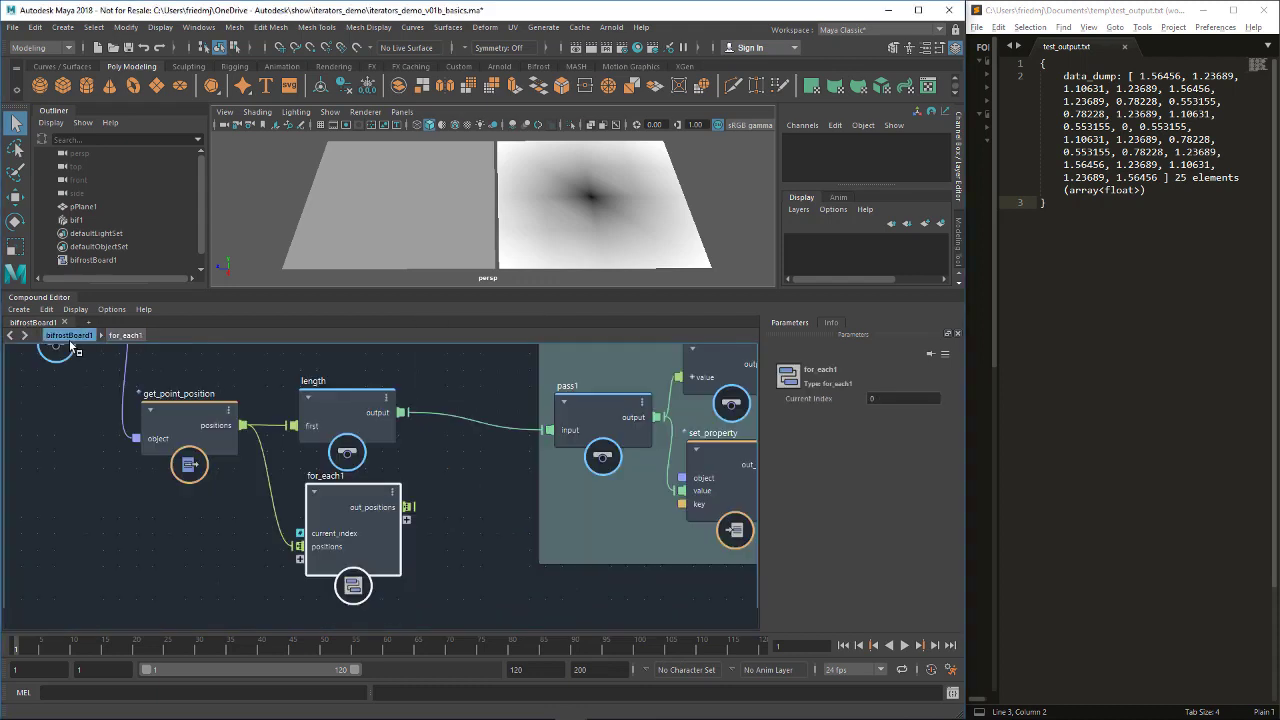
pyautogui.click(371, 527)
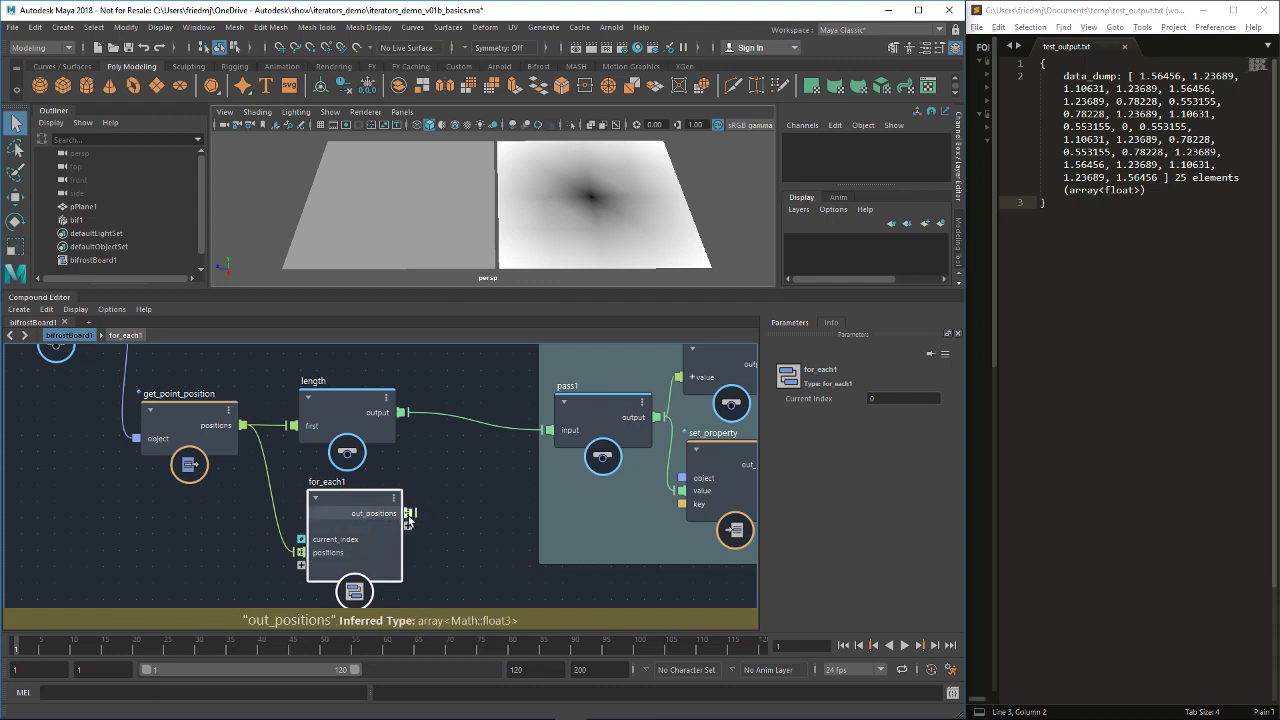
# Reopen the for_each1 compound, spread its input and output nodes apart, and add a length node between them
pyautogui.doubleClick(350, 499)
pyautogui.moveTo(573, 549); pyautogui.dragTo(692, 592)
pyautogui.moveTo(367, 487); pyautogui.dragTo(247, 482)
pyautogui.moveTo(531, 515); pyautogui.dragTo(627, 499)
pyautogui.click(430, 441)
pyautogui.press('Tab')
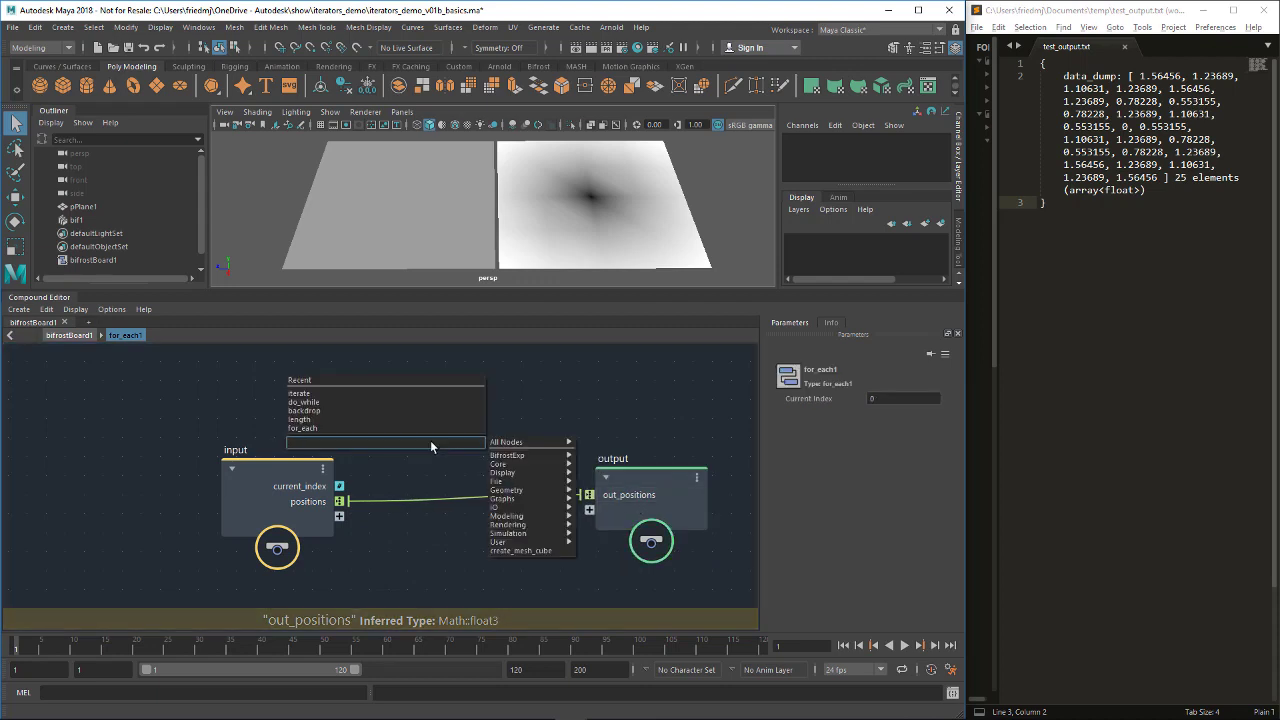
pyautogui.write('length')
pyautogui.press('Return')
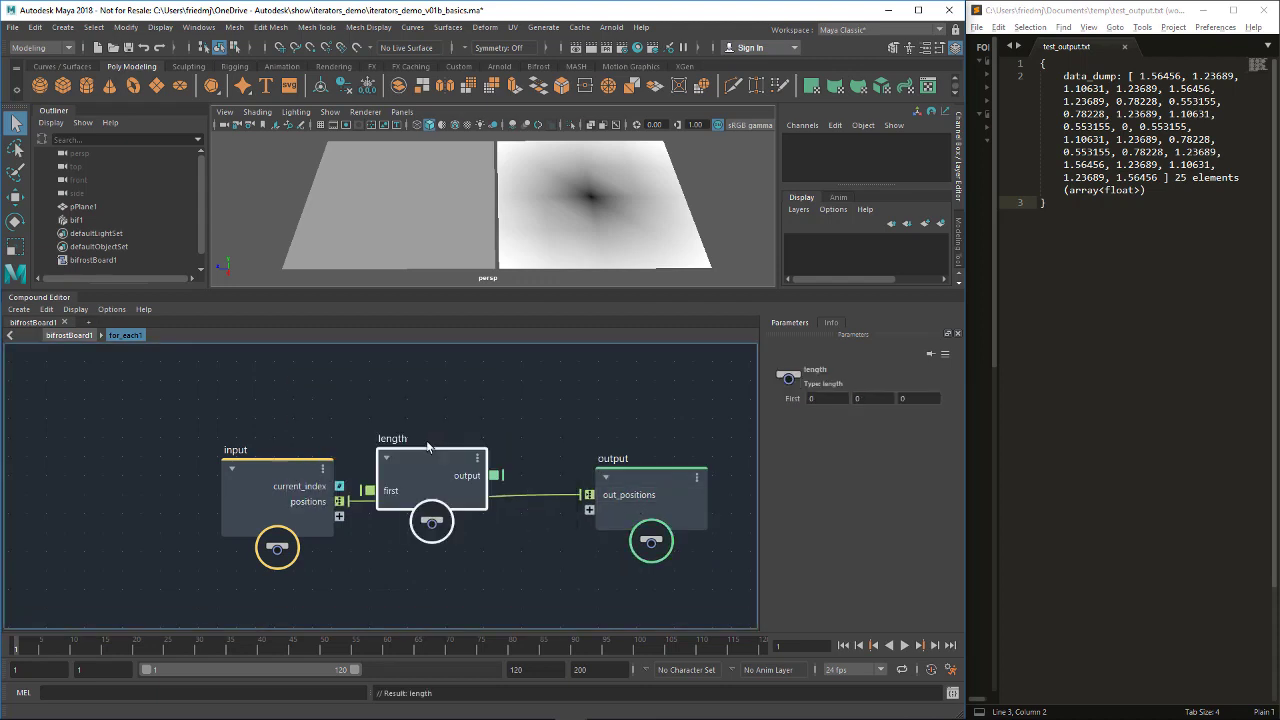
# Wire the input's positions into length's first port and length's output into a new port on the output node
pyautogui.moveTo(339, 501); pyautogui.dragTo(378, 491)
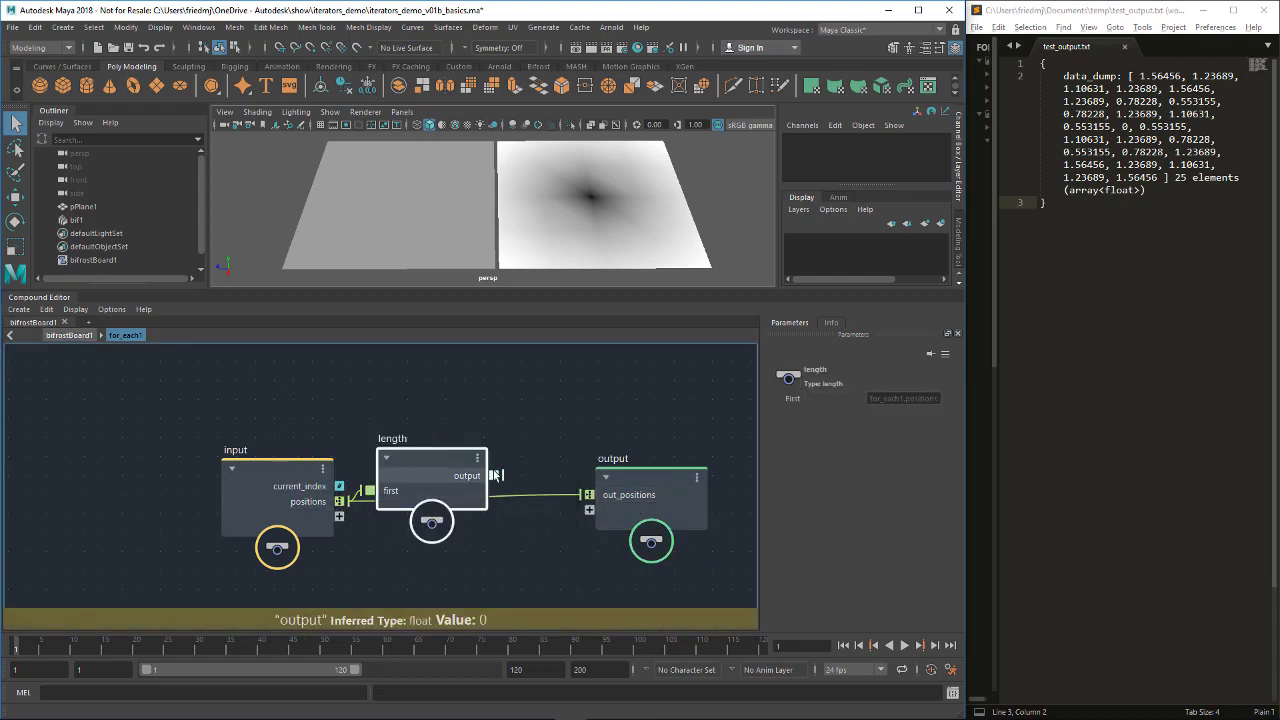
pyautogui.moveTo(494, 475); pyautogui.dragTo(589, 510)
pyautogui.moveTo(406, 503); pyautogui.dragTo(430, 567)
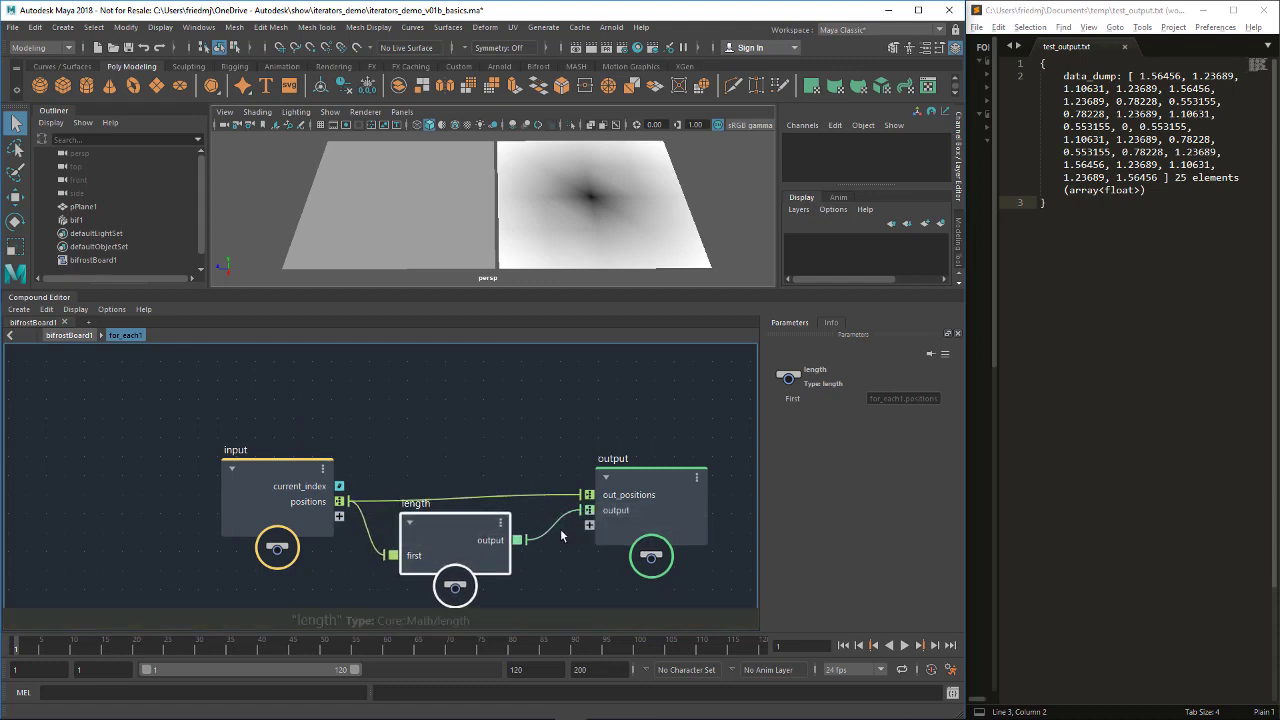
# Rename the new output port to length, delete the out_positions port, and line up the length node between input and output
pyautogui.rightClick(619, 511)
pyautogui.click(645, 519)
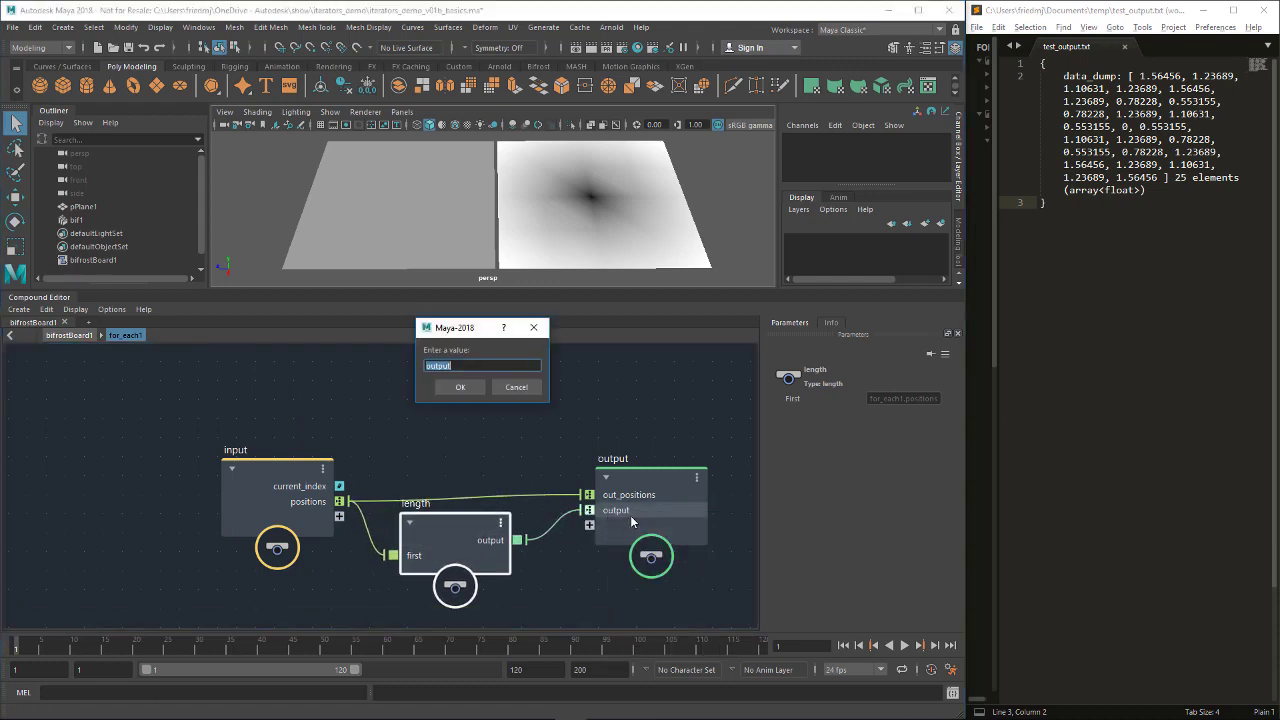
pyautogui.write('length')
pyautogui.press('Return')
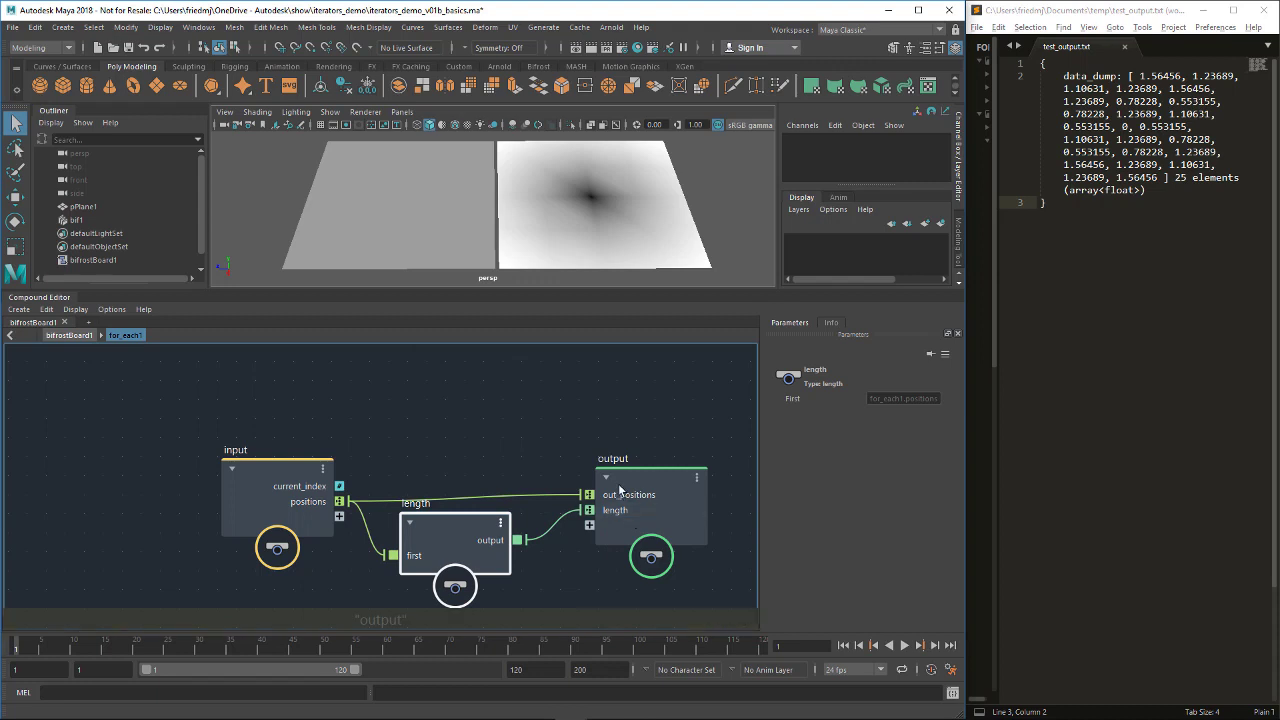
pyautogui.rightClick(631, 497)
pyautogui.click(658, 518)
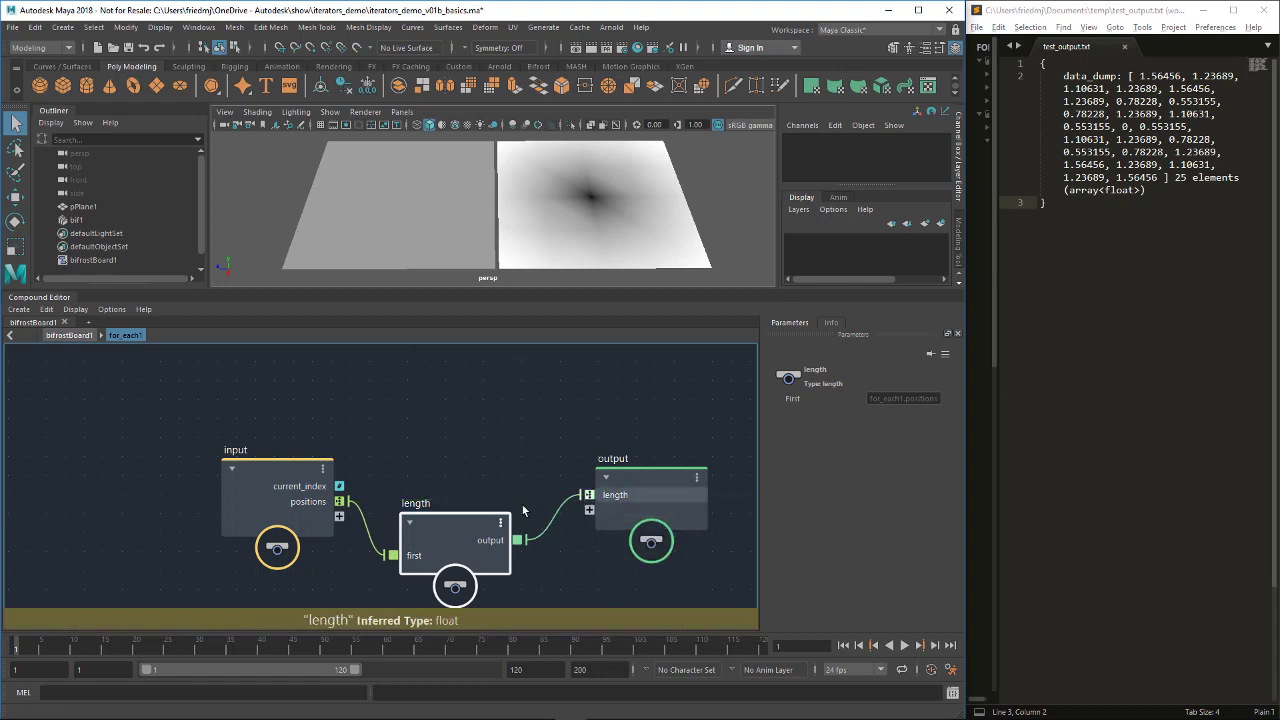
pyautogui.moveTo(450, 530); pyautogui.dragTo(467, 488)
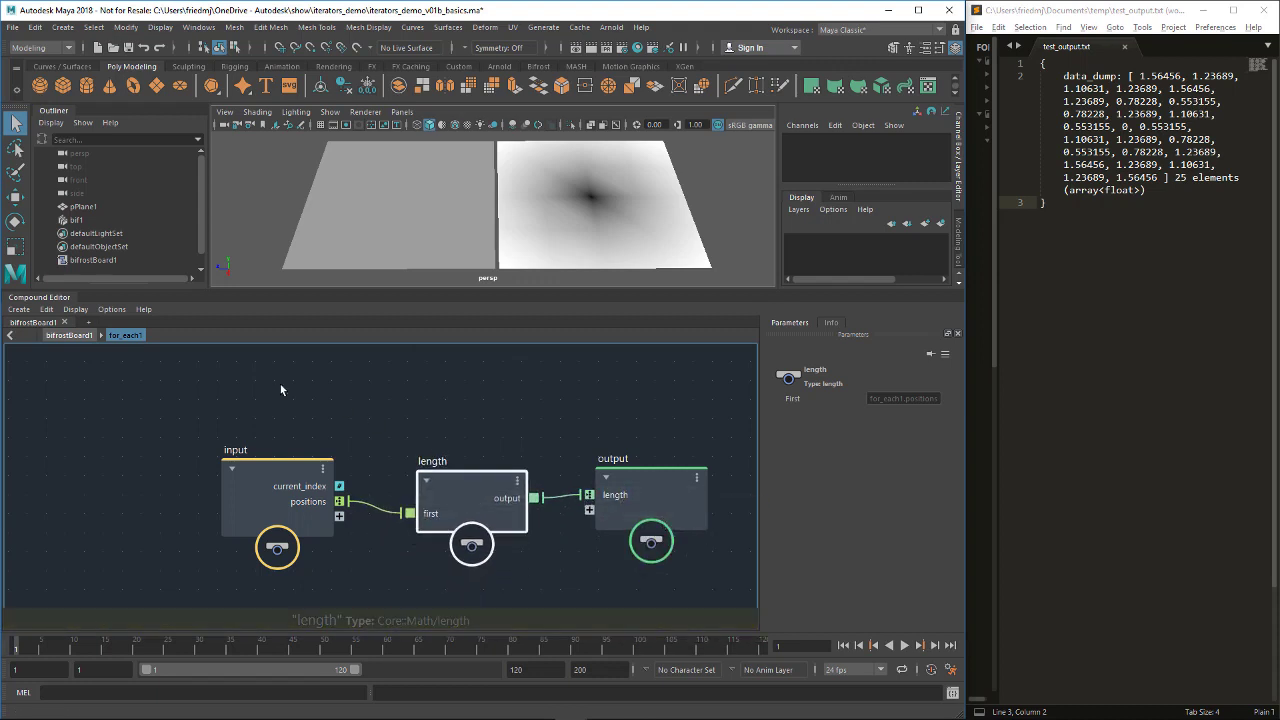
# Return to bifrostBoard1, connect for_each1's length output to pass1's input, and align the length and for_each1 nodes vertically
pyautogui.click(69, 336)
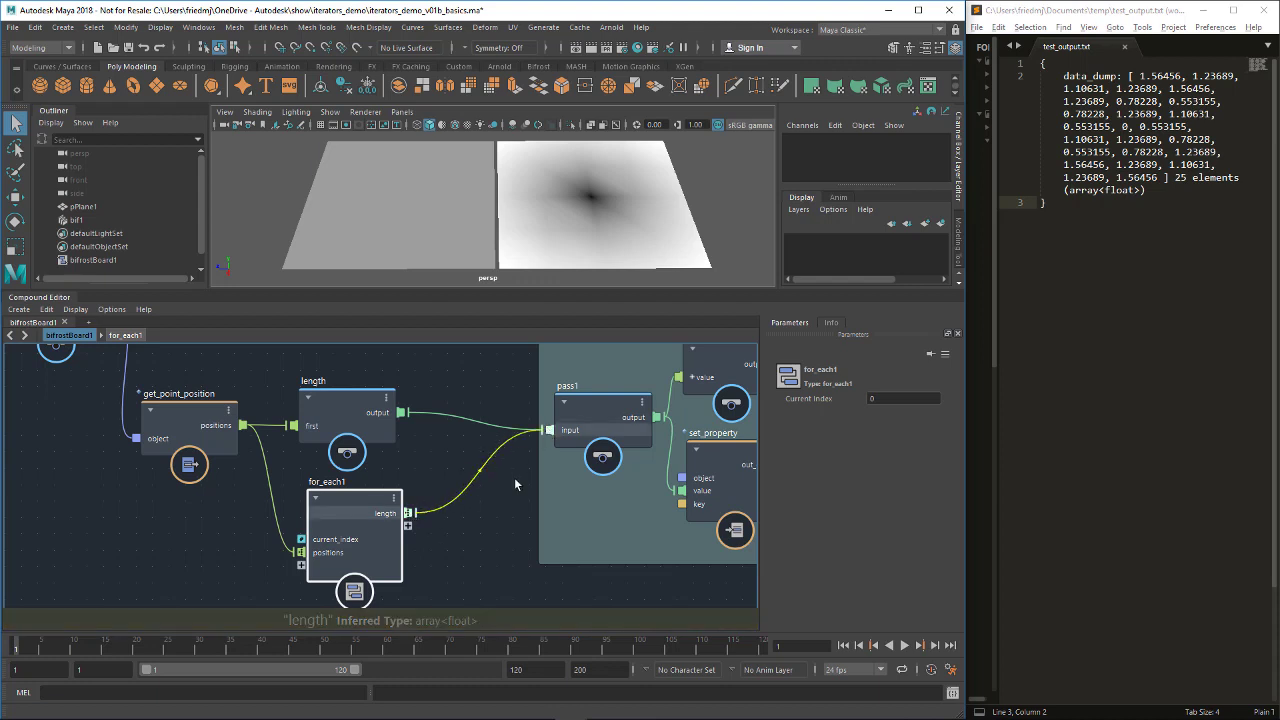
pyautogui.moveTo(330, 413); pyautogui.dragTo(349, 399)
pyautogui.moveTo(363, 544); pyautogui.dragTo(374, 530)
pyautogui.click(371, 392)
pyautogui.click(375, 508)
pyautogui.click(370, 405)
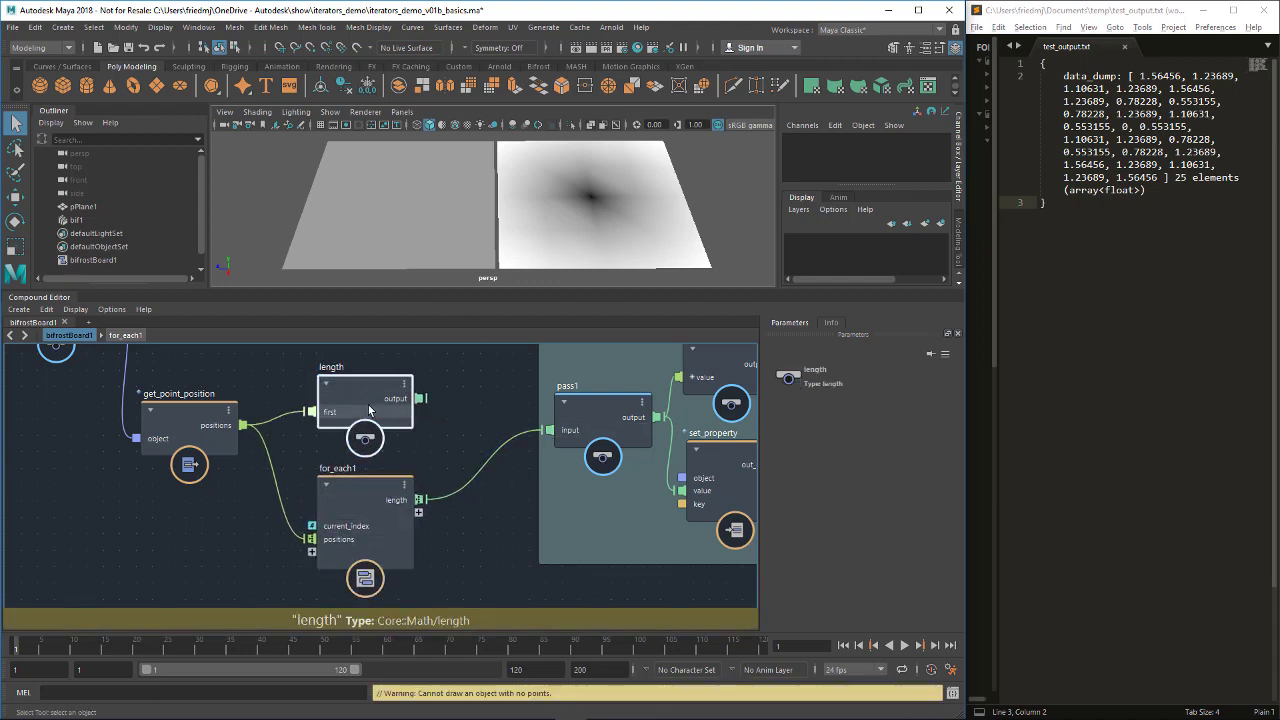
pyautogui.click(363, 496)
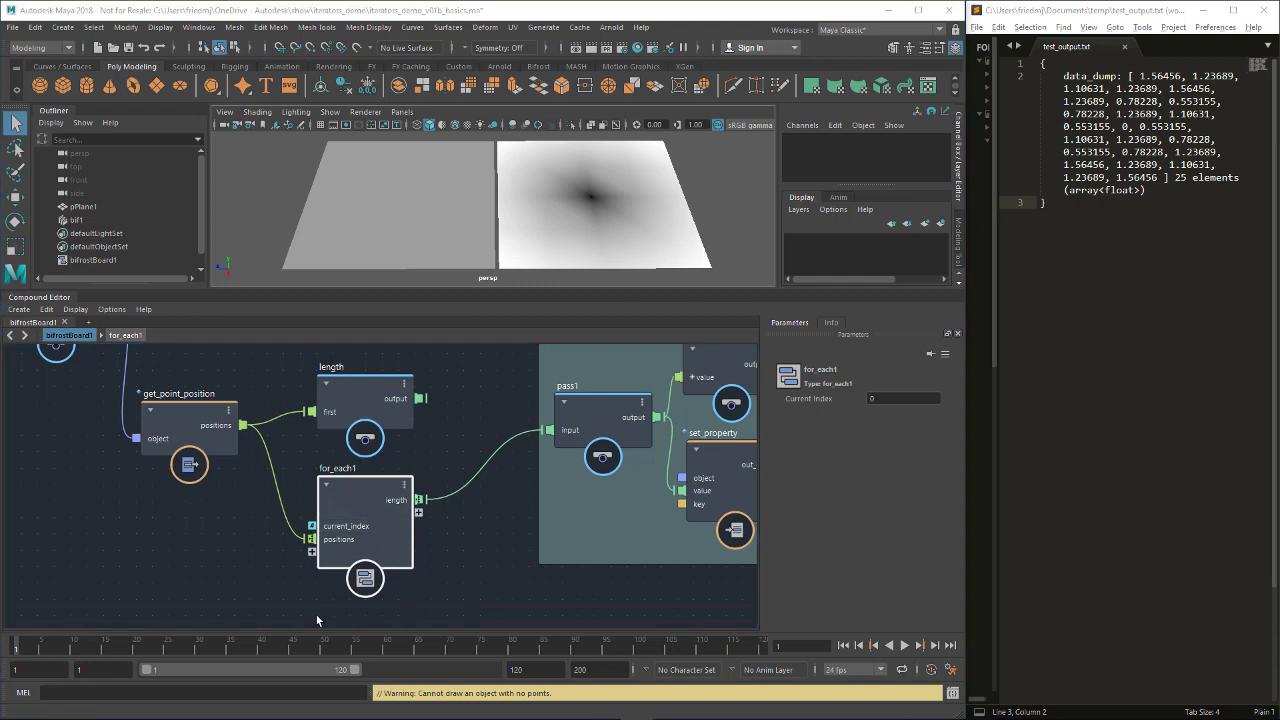
# Add an iterate node below for_each1 and connect get_point_position's positions output to it as a new input port
pyautogui.keyDown('alt'); pyautogui.moveTo(276, 550); pyautogui.dragTo(287, 489, button='middle'); pyautogui.keyUp('alt')
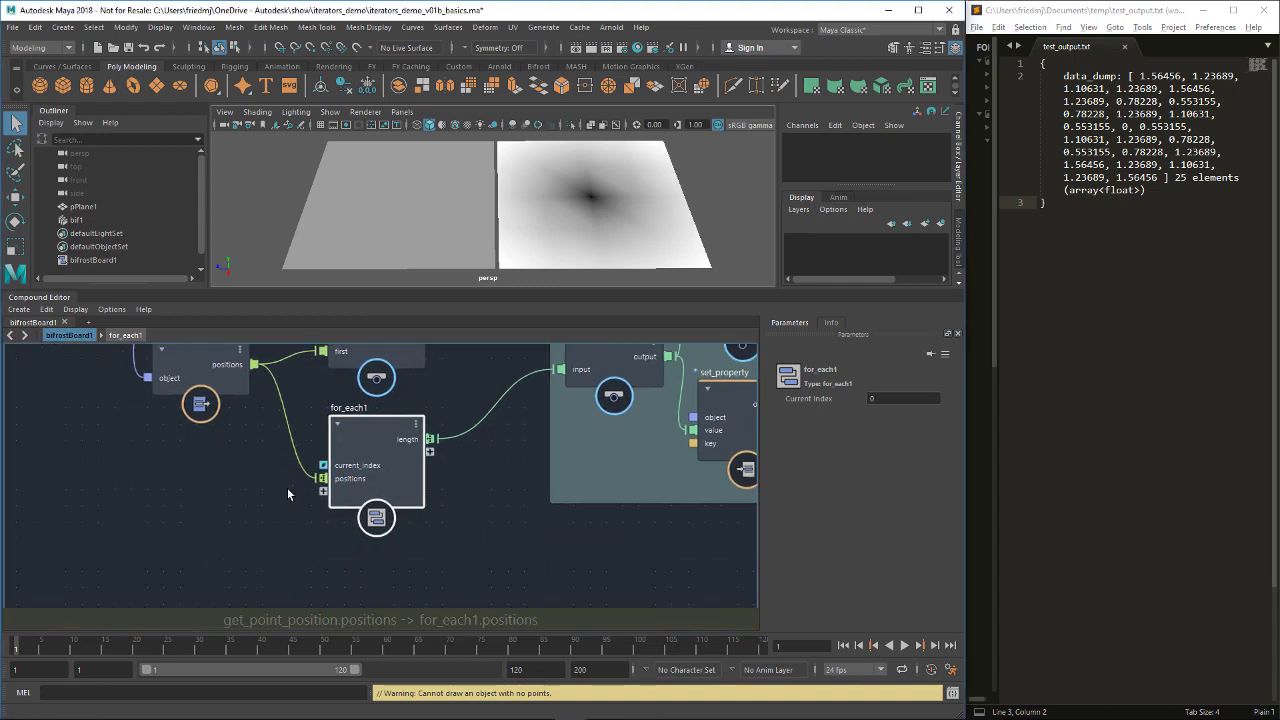
pyautogui.scroll(-3, 288, 488)
pyautogui.click(291, 508)
pyautogui.press('Tab')
pyautogui.write('ite')
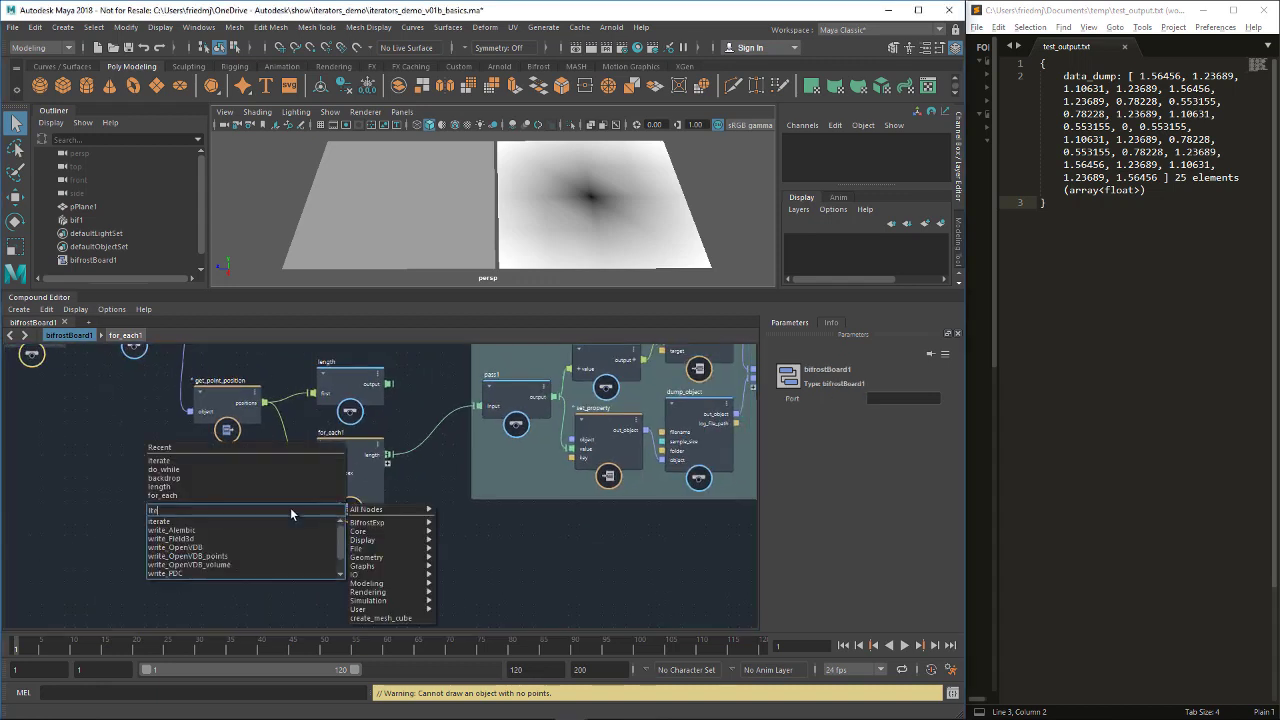
pyautogui.write('rat')
pyautogui.press('Return')
pyautogui.moveTo(288, 518); pyautogui.dragTo(308, 577)
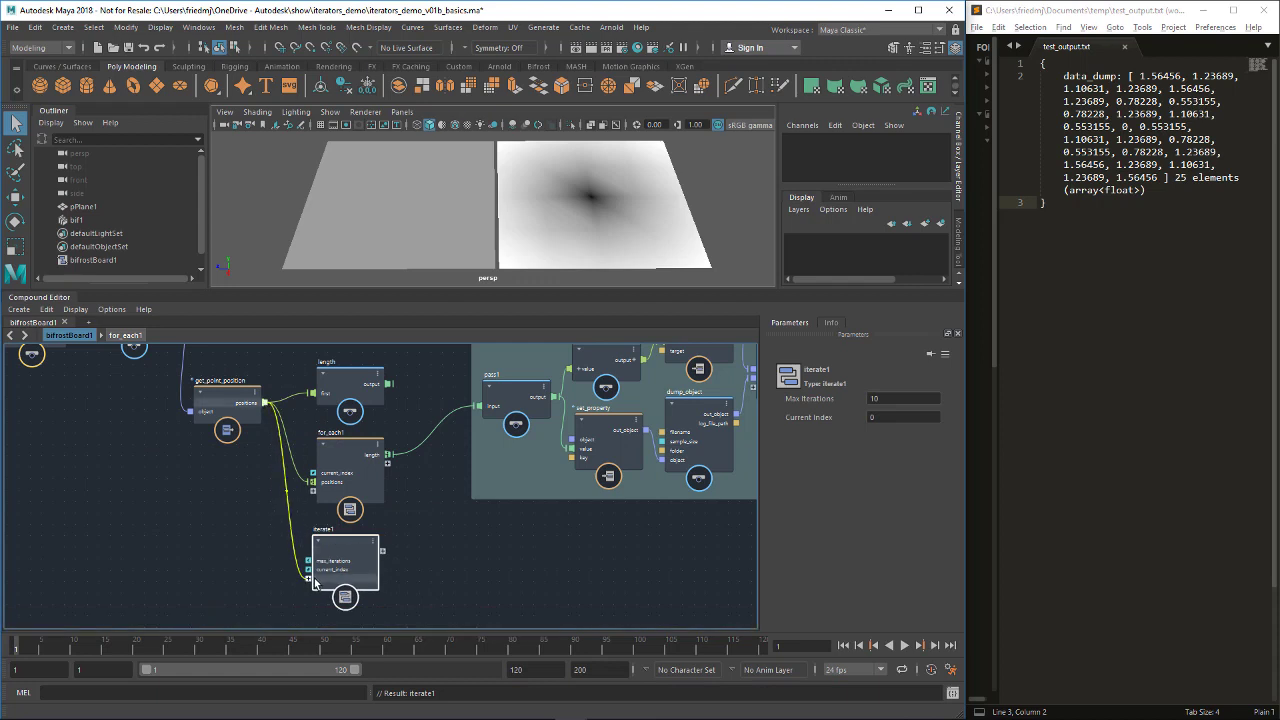
# Delete the max_iterations port from iterate1, and open the compound with its input node moved away from the output node
pyautogui.rightClick(337, 566)
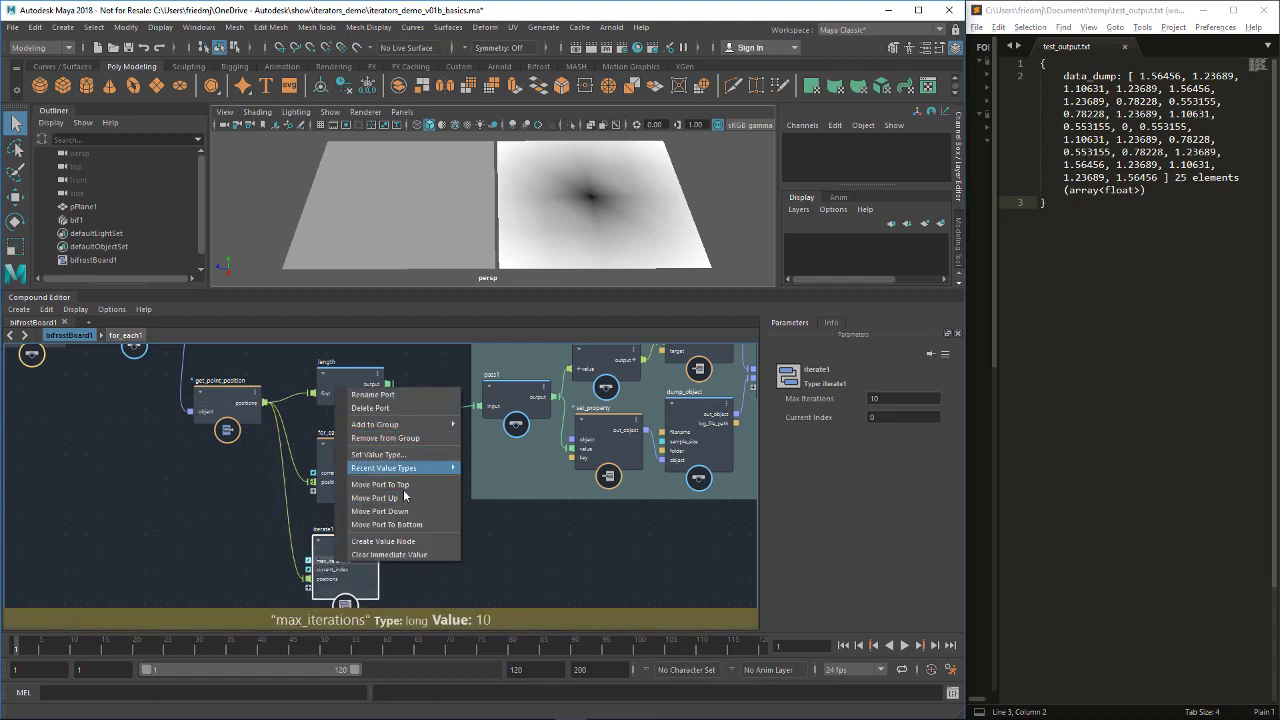
pyautogui.click(370, 408)
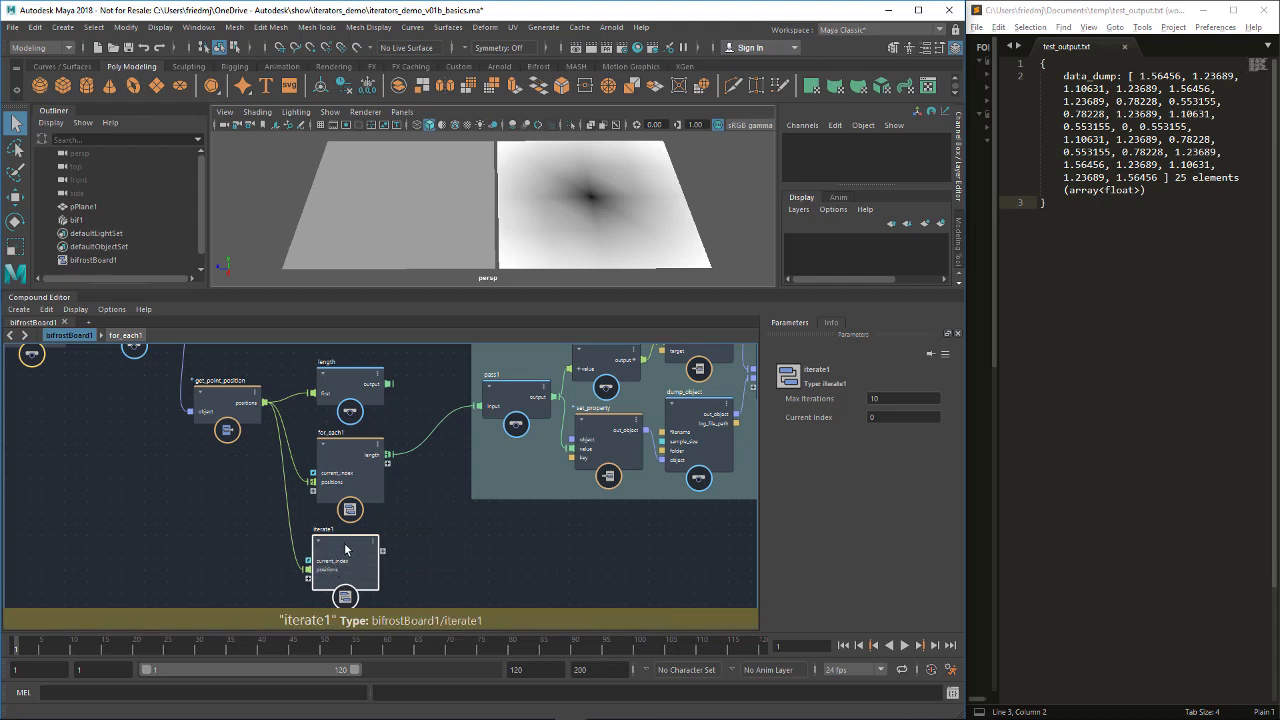
pyautogui.doubleClick(348, 548)
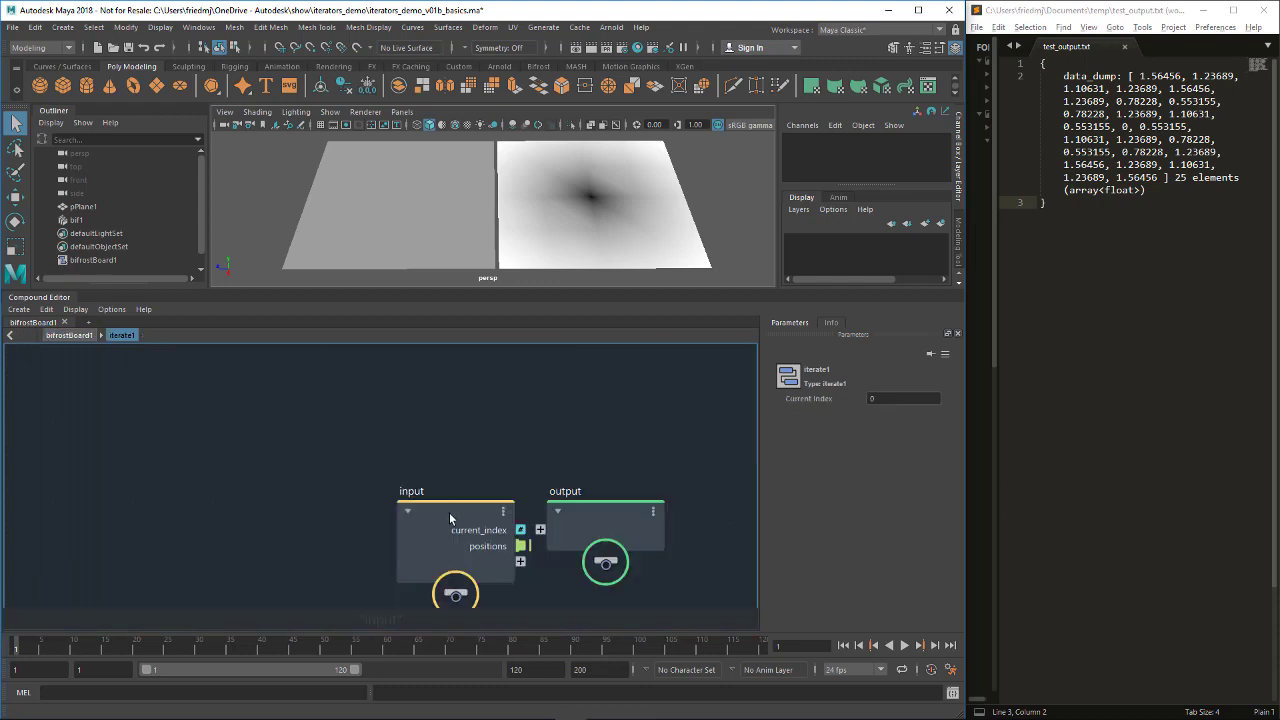
pyautogui.moveTo(449, 516); pyautogui.dragTo(262, 484)
# Set iterate1's positions port as an iteration target (true), and move the input node farther from the output node
pyautogui.rightClick(336, 514)
pyautogui.moveTo(449, 651)
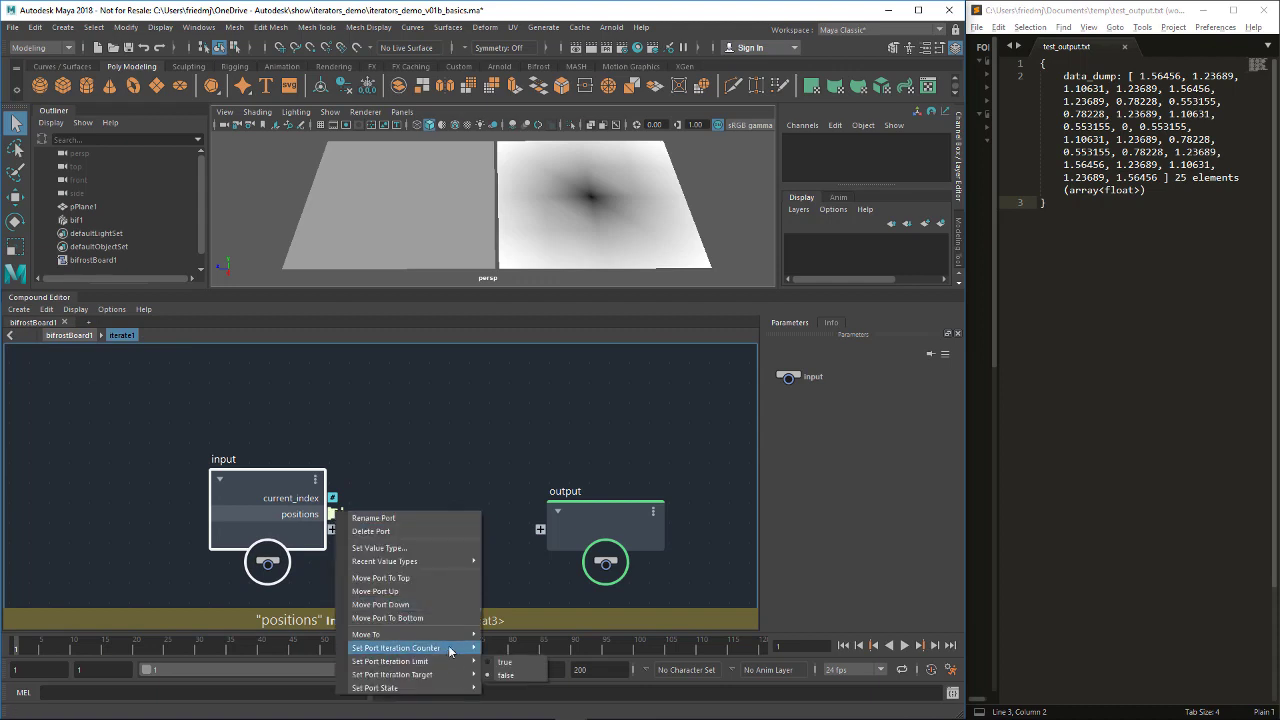
pyautogui.moveTo(443, 674)
pyautogui.click(517, 677)
pyautogui.moveTo(306, 510); pyautogui.dragTo(257, 511)
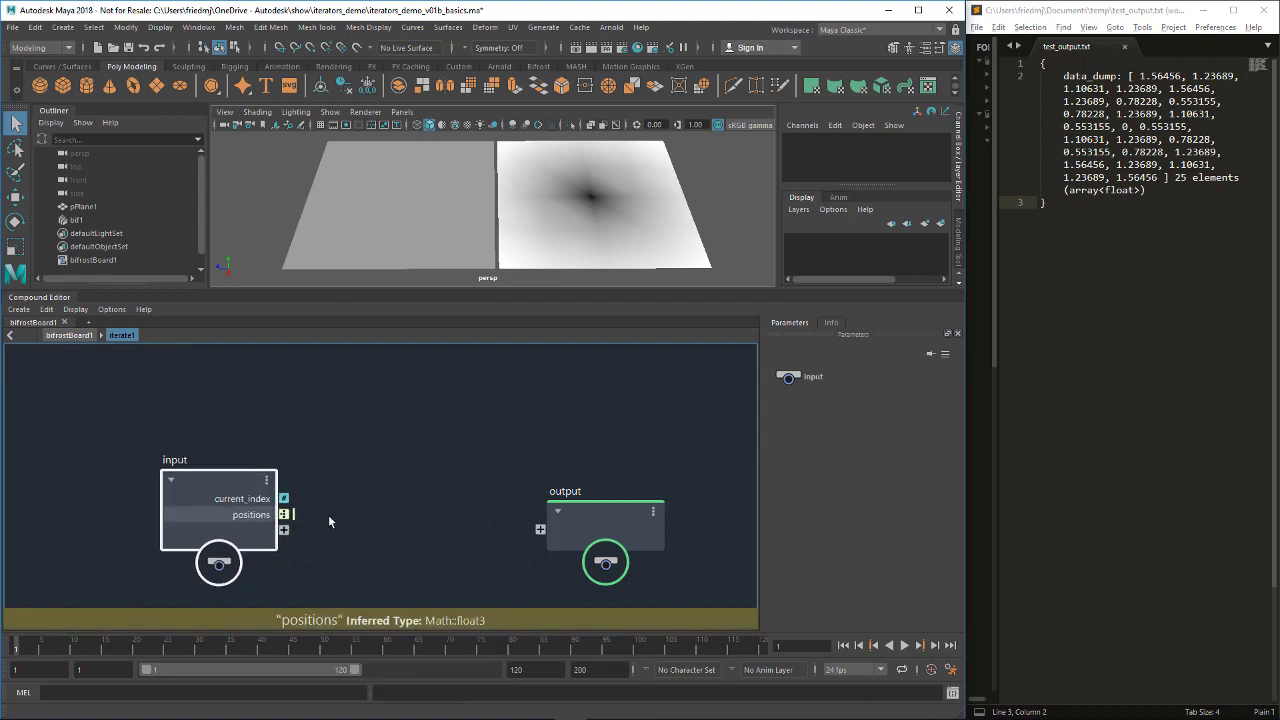
# Add a length node between iterate1's input and output nodes and wire the positions port into its first port
pyautogui.click(328, 515)
pyautogui.press('Tab')
pyautogui.write('length')
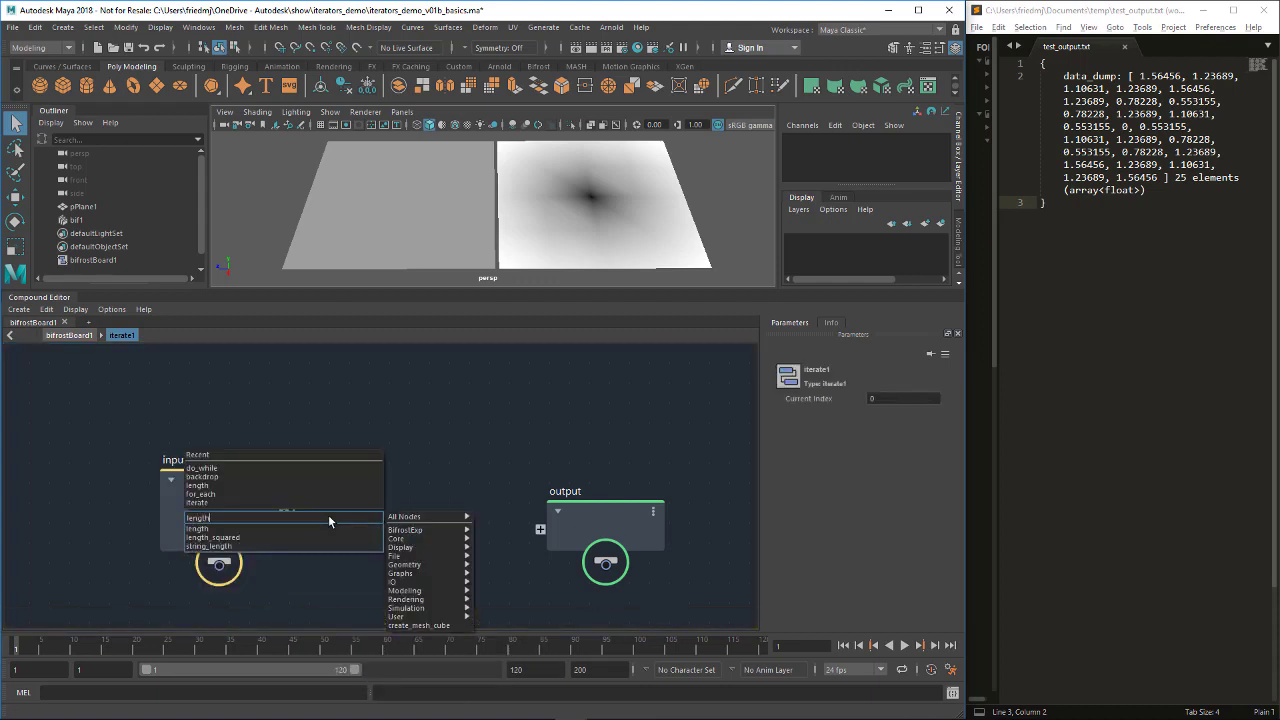
pyautogui.click(322, 528)
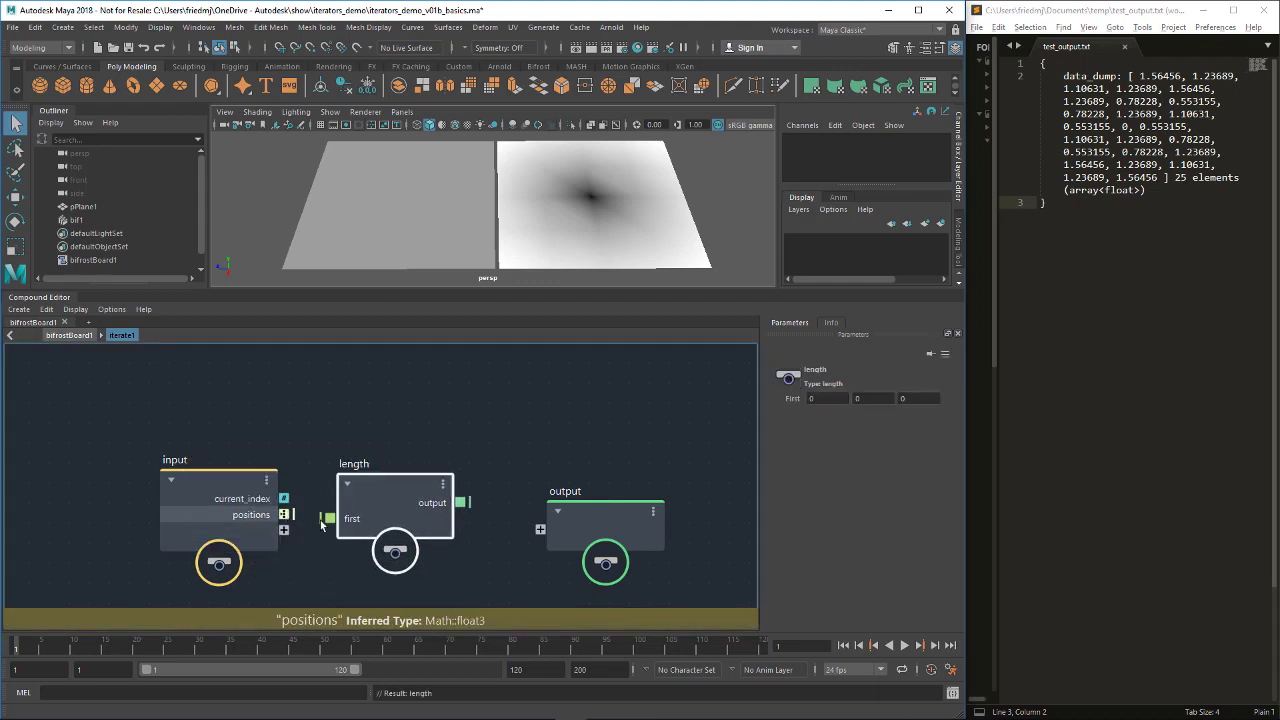
pyautogui.moveTo(321, 523); pyautogui.dragTo(336, 519)
# Connect the length node's output to iterate1's output node as a new port and rename that port length
pyautogui.moveTo(456, 501); pyautogui.dragTo(542, 509)
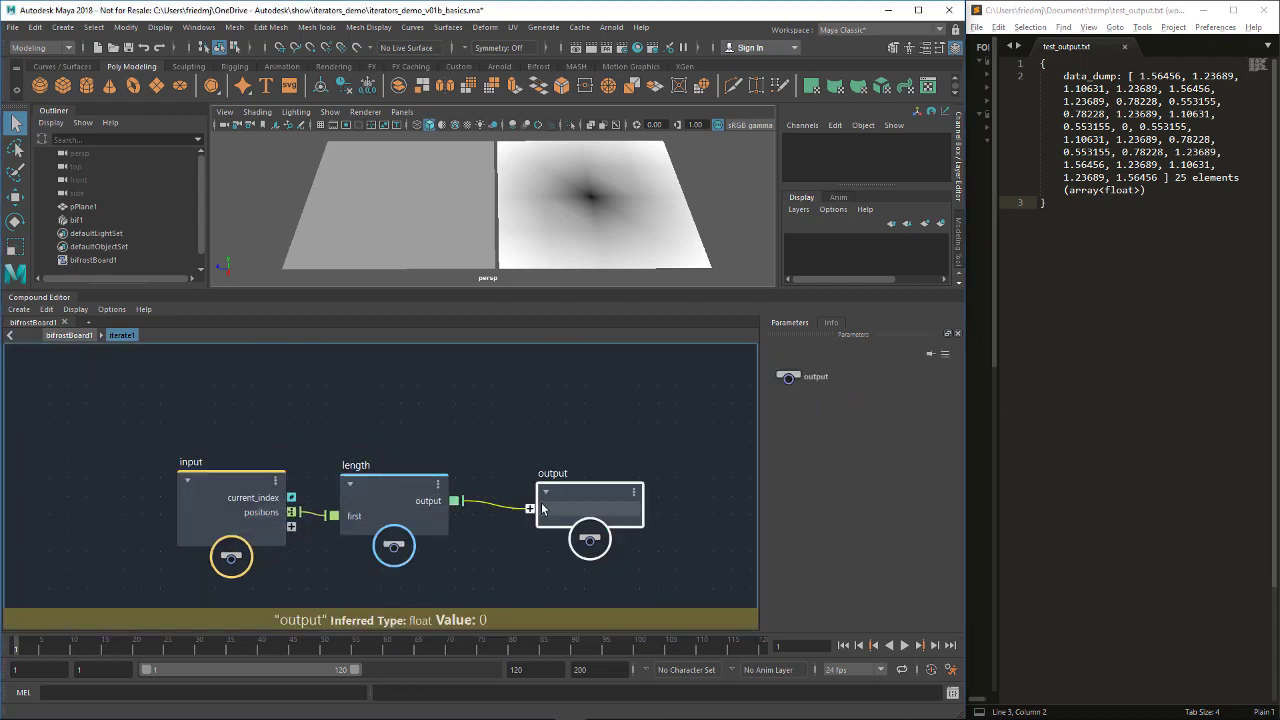
pyautogui.rightClick(567, 509)
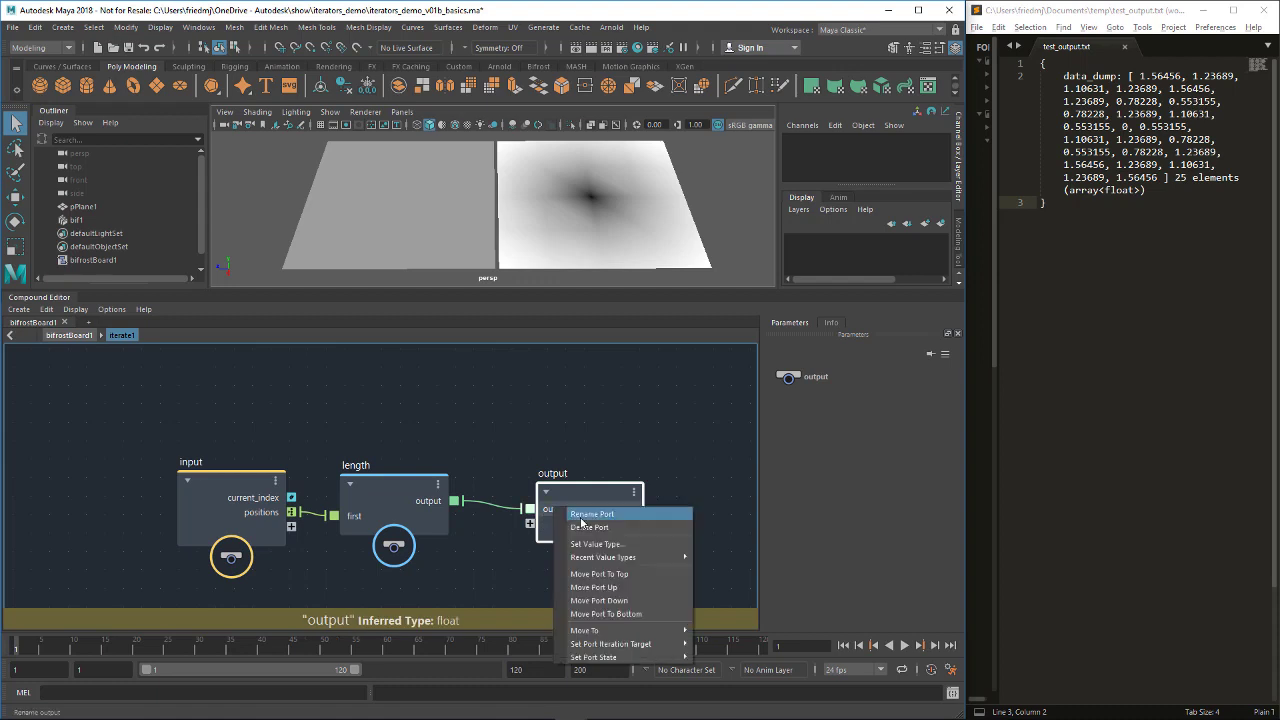
pyautogui.click(581, 516)
pyautogui.write('length')
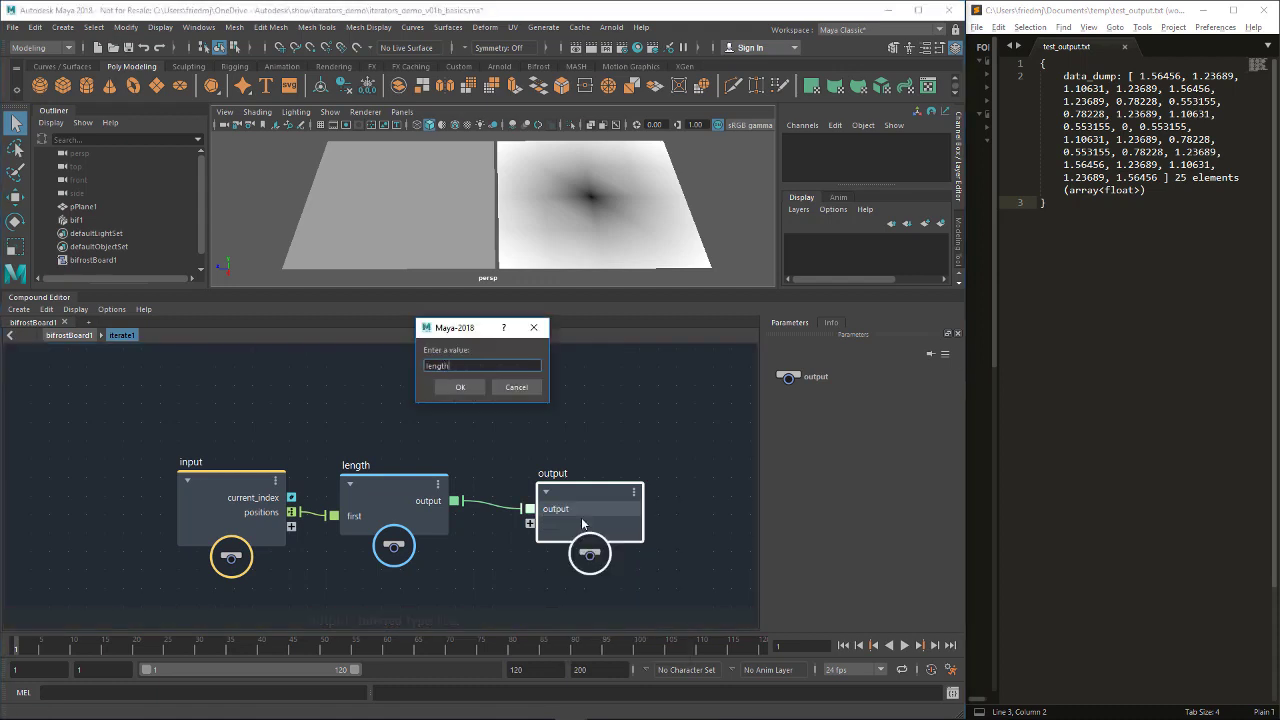
pyautogui.press('Return')
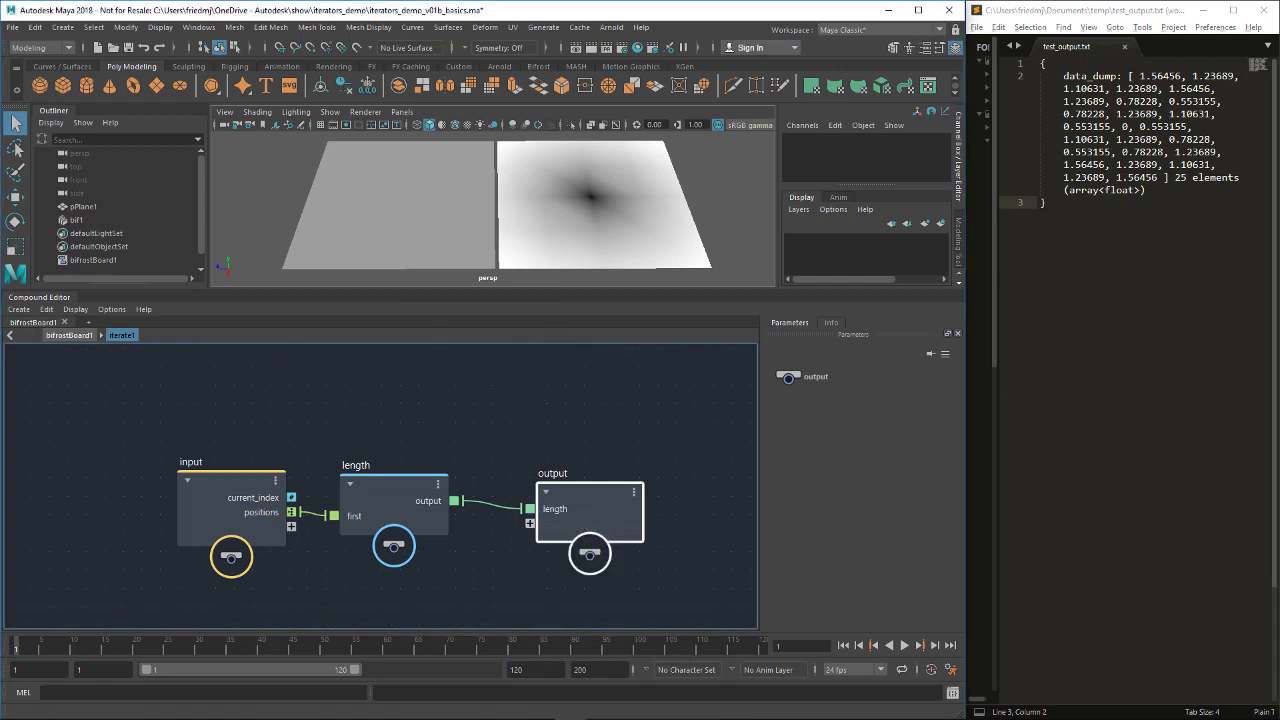
pyautogui.hotkey('alt', 'Tab')
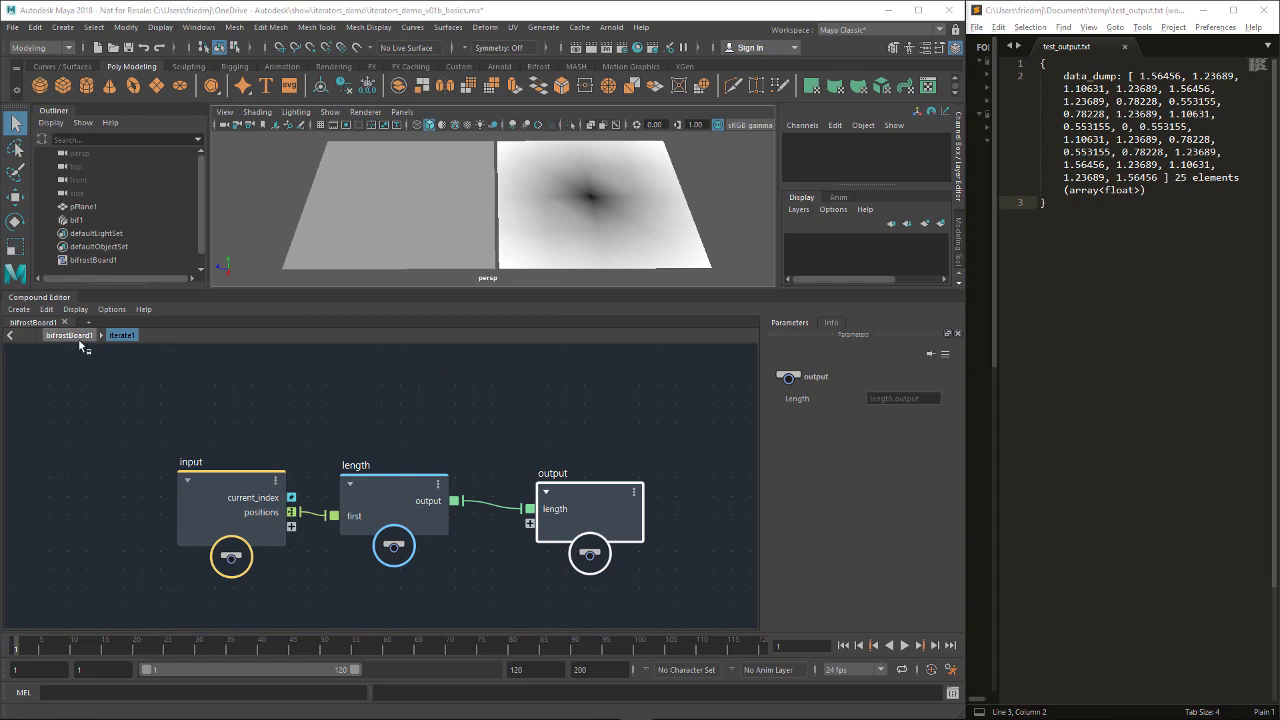
# Set iterate1's length output port as an iteration target and return to the bifrostBoard1 level
pyautogui.click(73, 336)
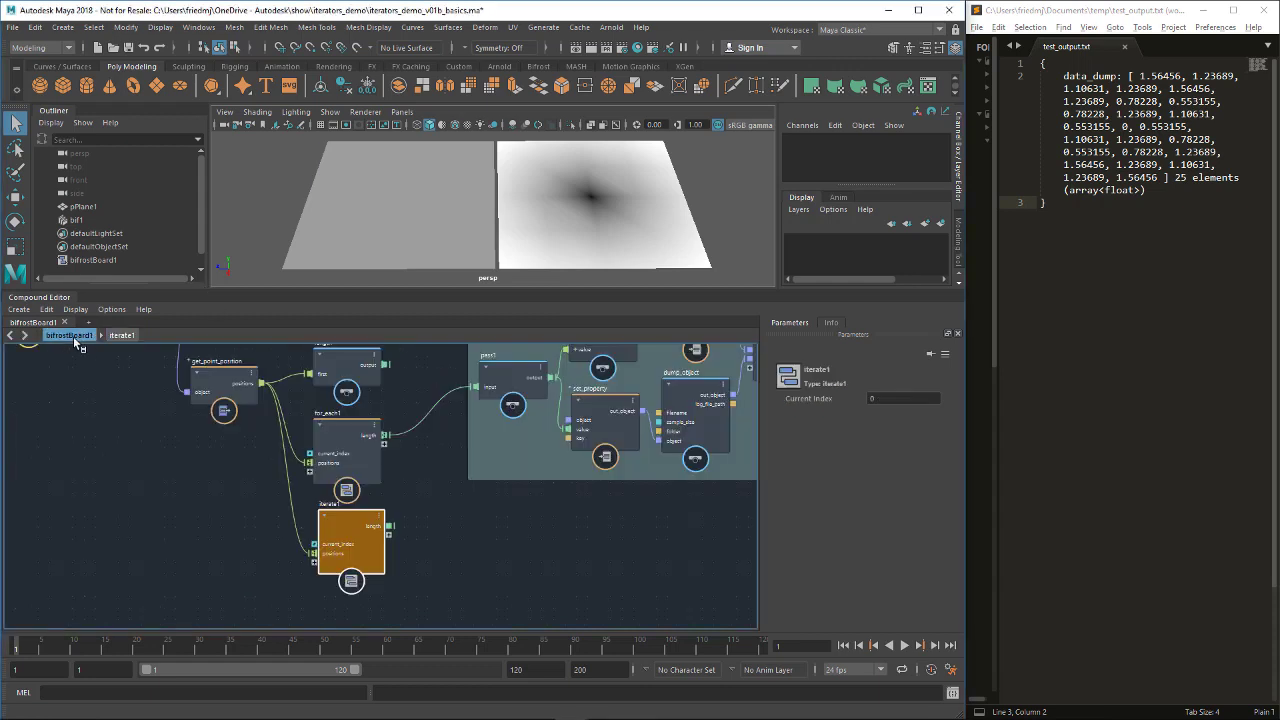
pyautogui.doubleClick(354, 513)
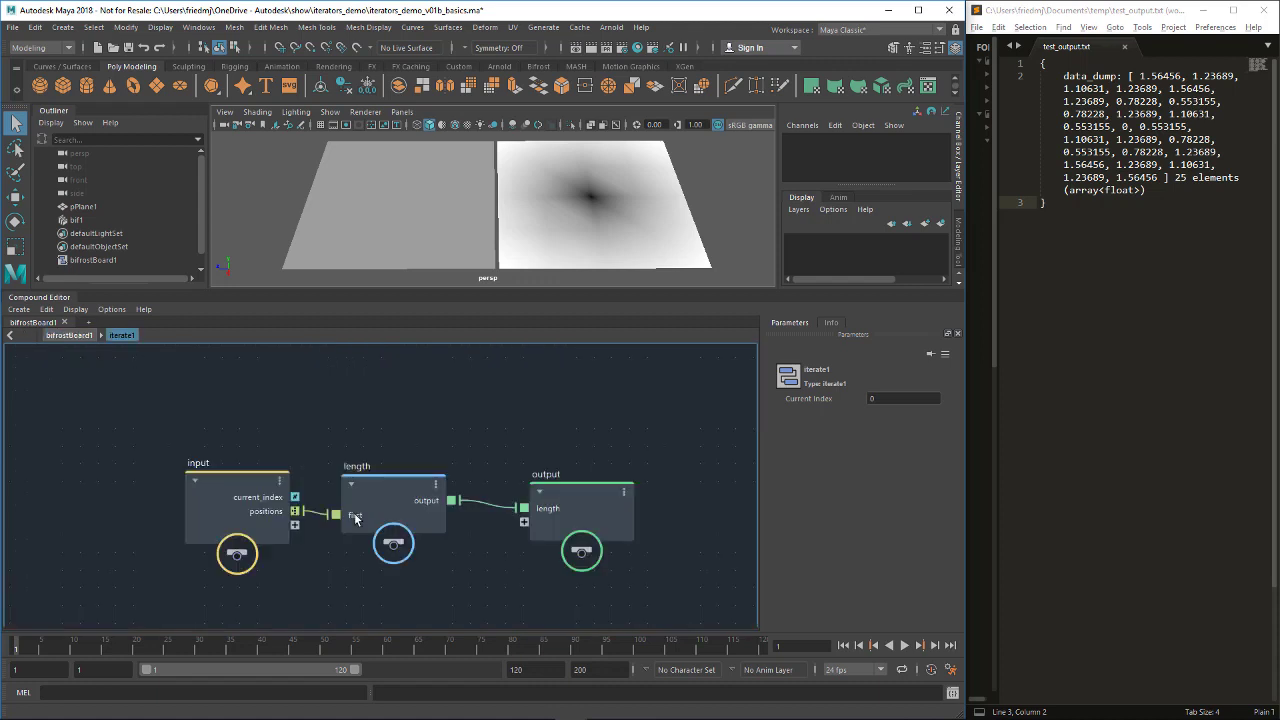
pyautogui.rightClick(523, 509)
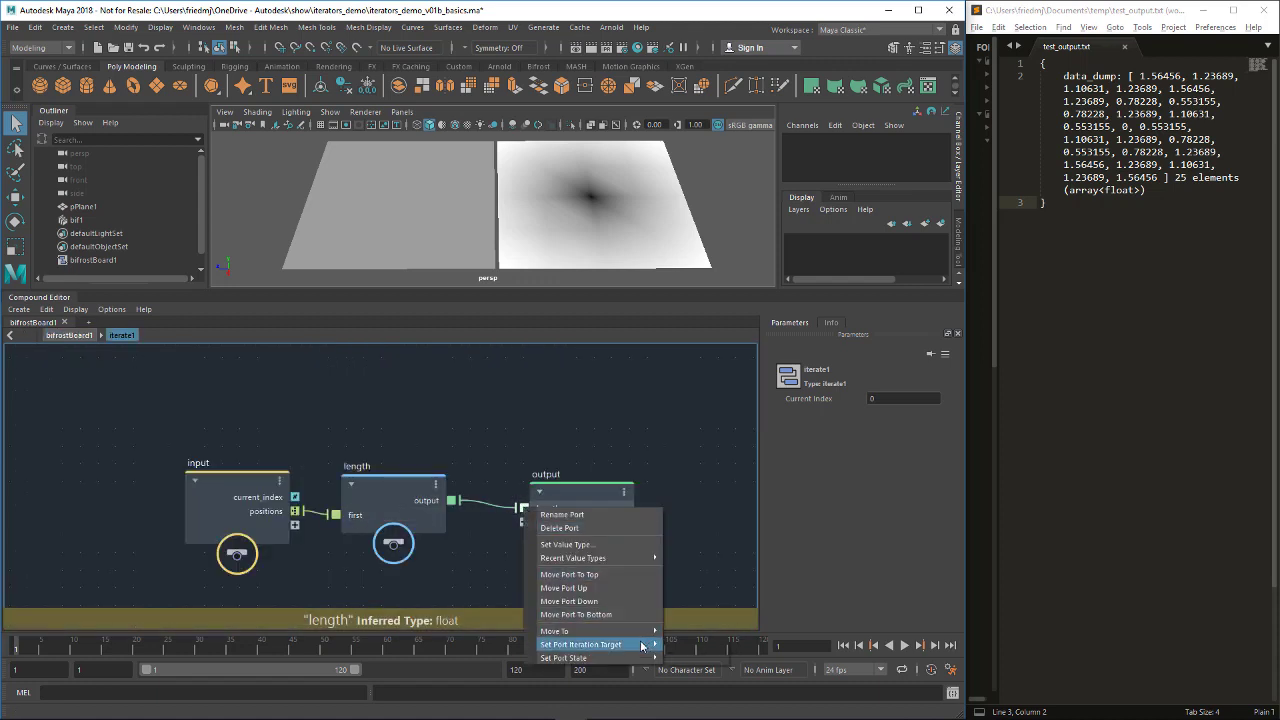
pyautogui.moveTo(645, 646)
pyautogui.click(705, 649)
pyautogui.click(68, 337)
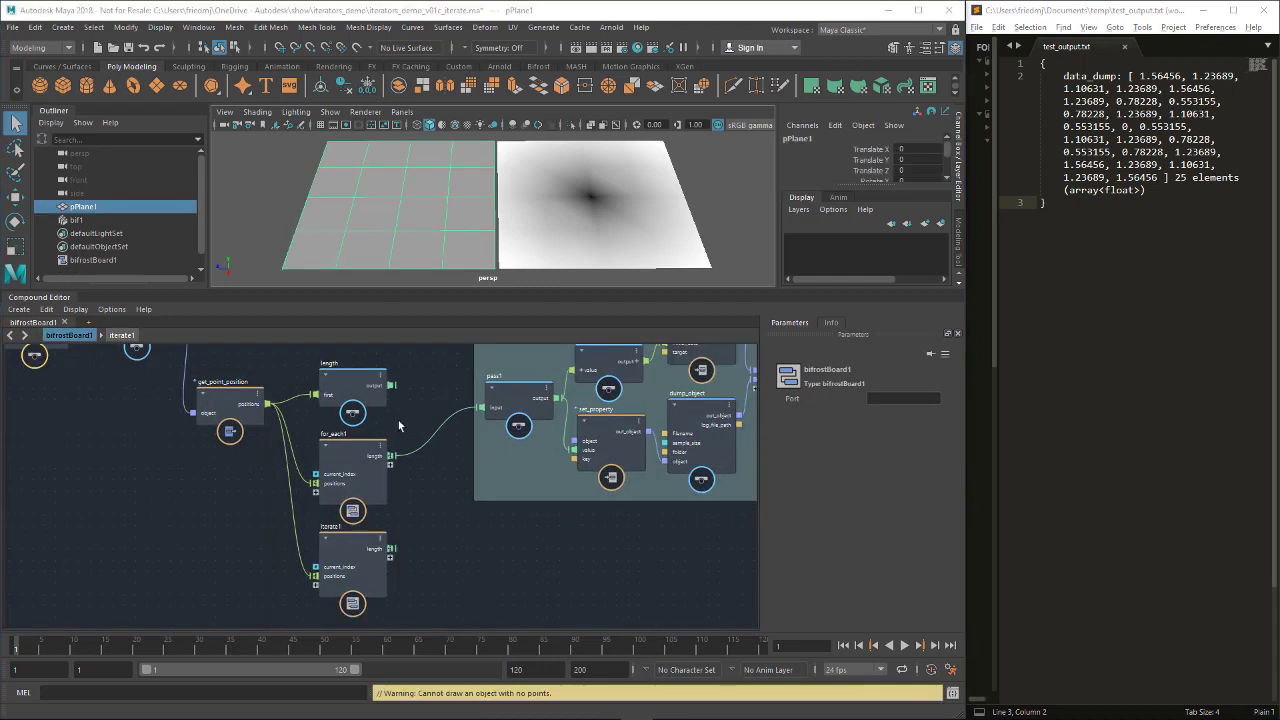
# Connect iterate1's length output to pass1's input in place of the for_each1 connection
pyautogui.click(353, 541)
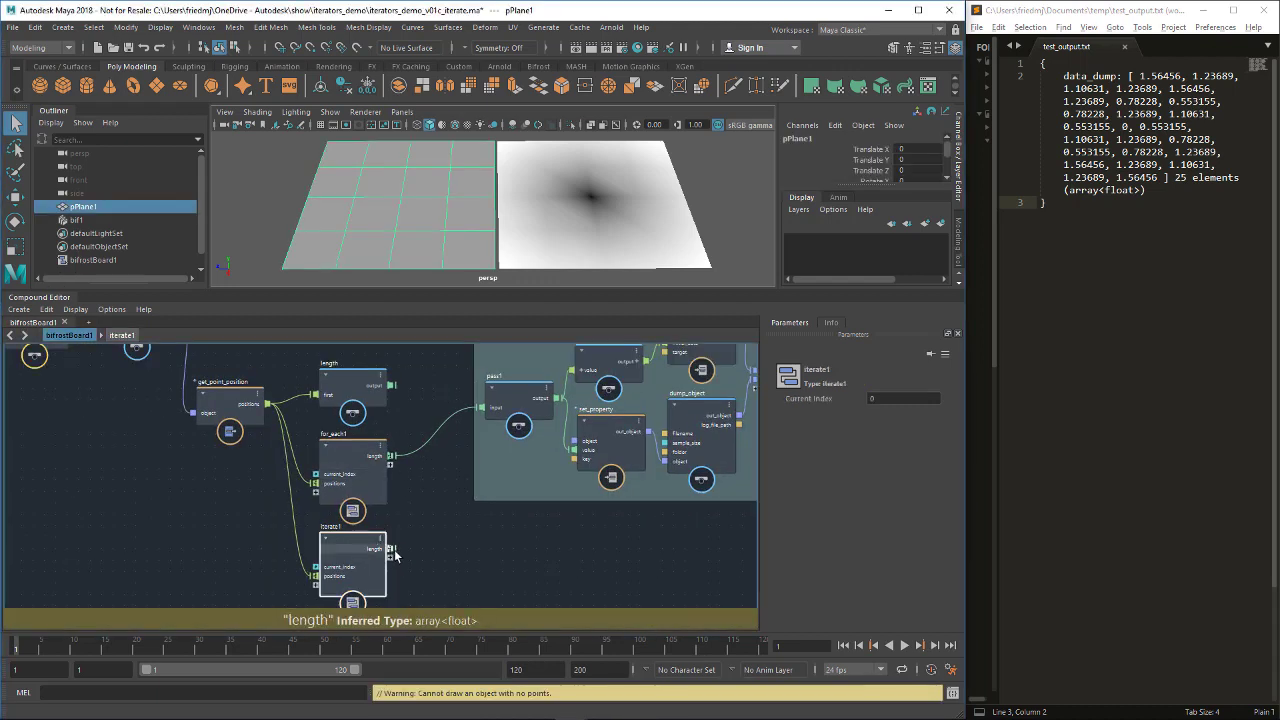
pyautogui.moveTo(395, 551); pyautogui.dragTo(454, 470)
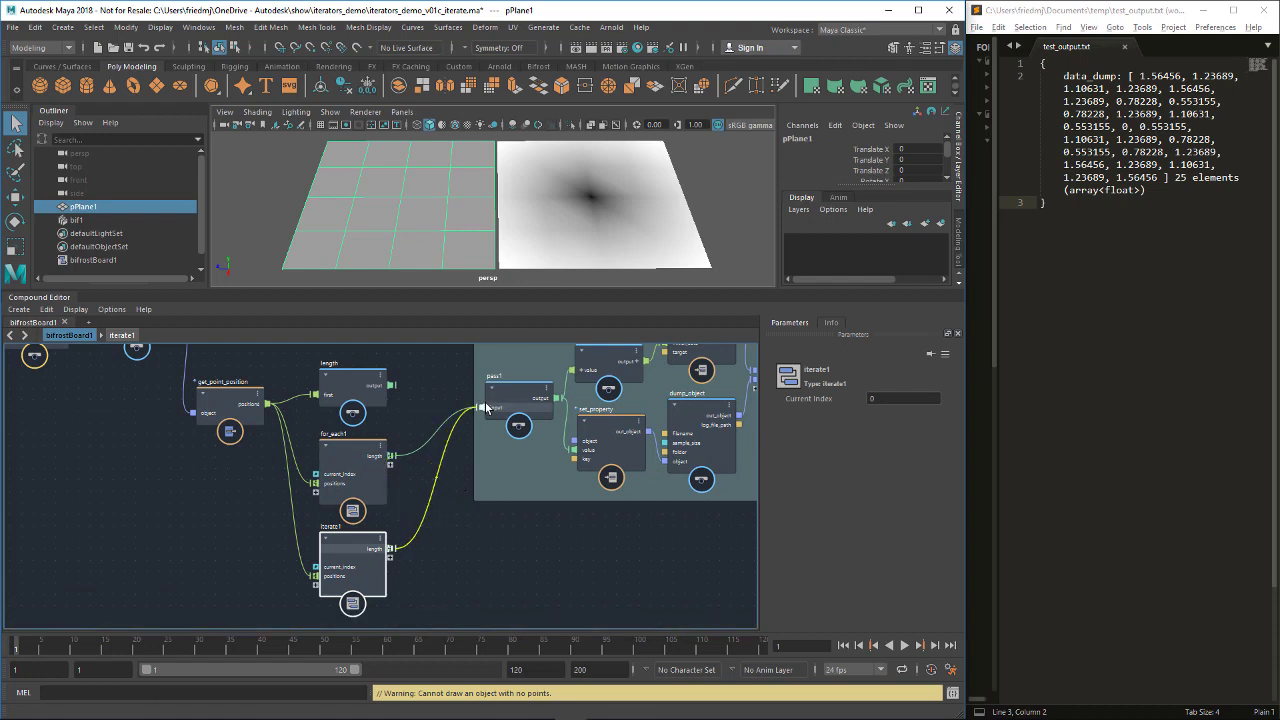
pyautogui.click(355, 381)
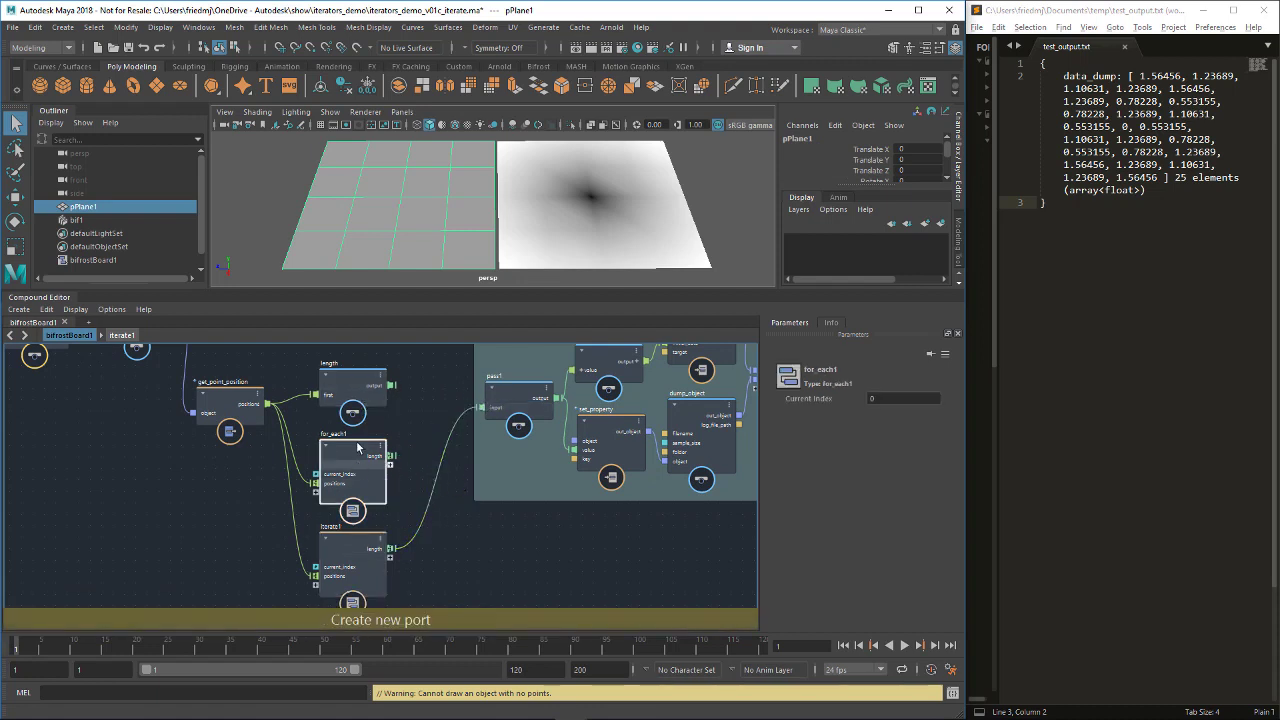
pyautogui.click(342, 468)
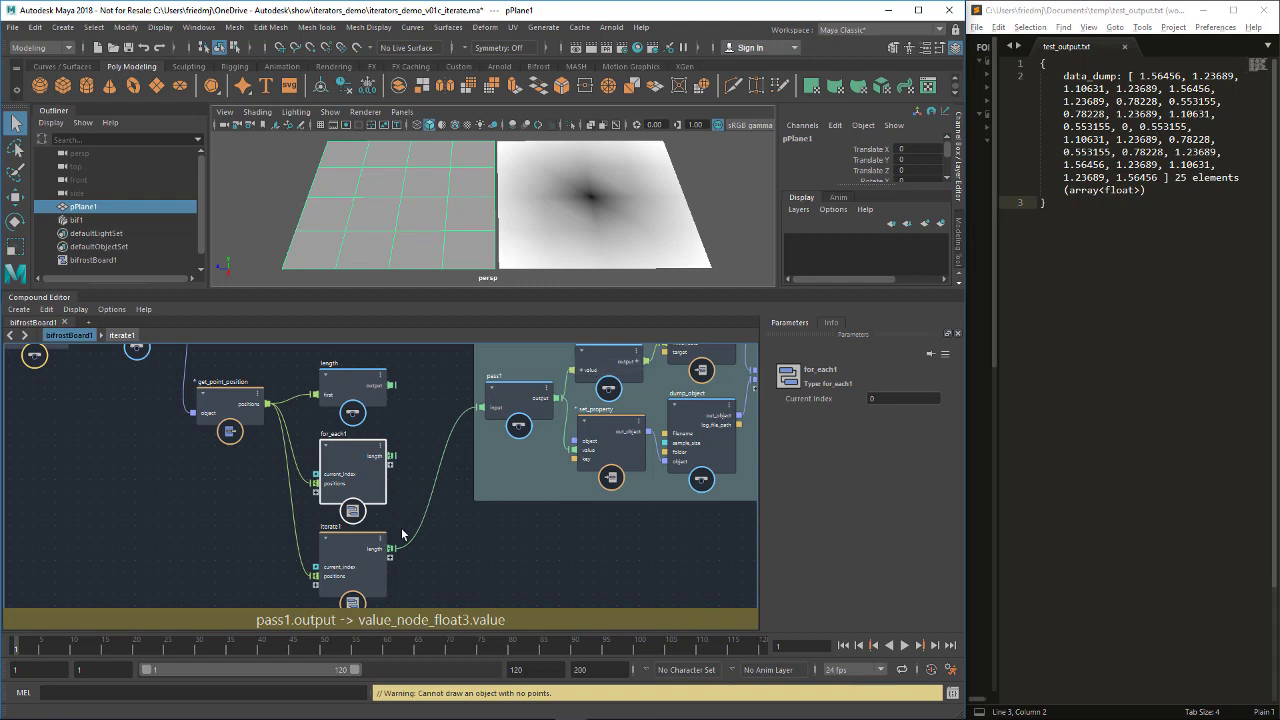
# Switch to the text editor and check the reloaded data dump in test_output.txt
pyautogui.click(1210, 218)
pyautogui.hotkey('ctrl', 'a')
pyautogui.click(1210, 217)
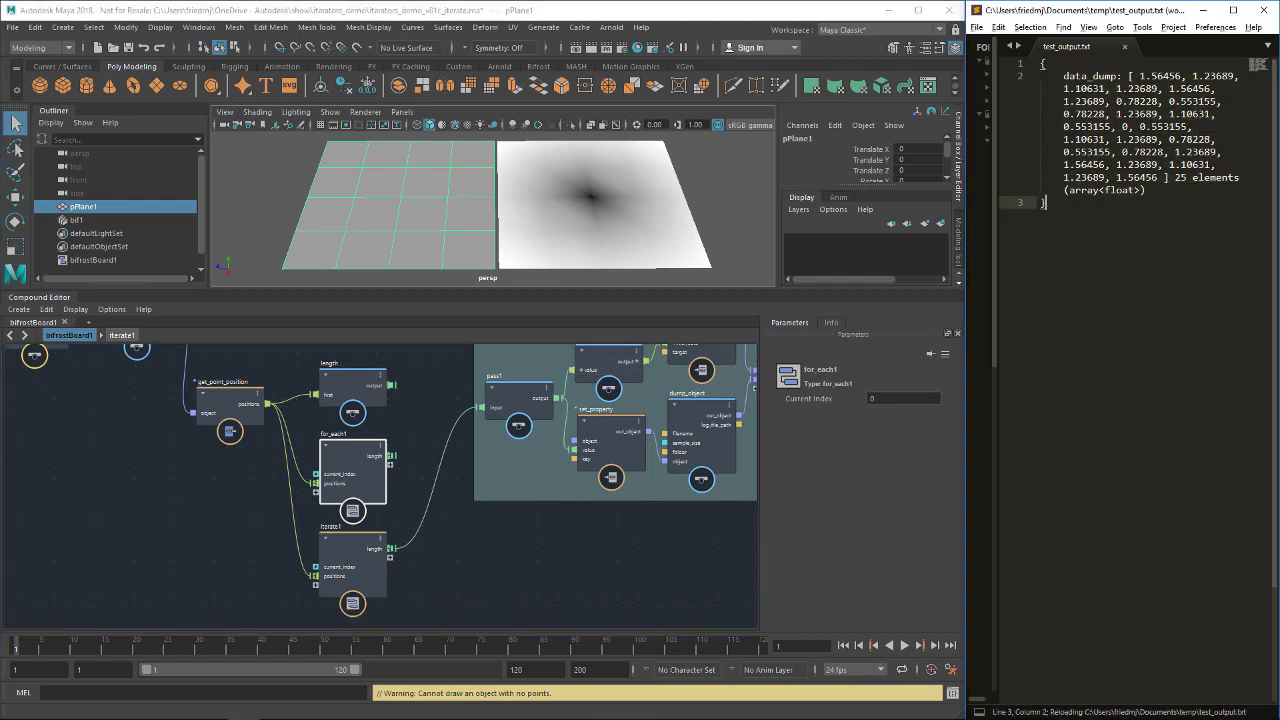
# Inside iterate1, move the input node down and away from length, and wire a new input port straight to a new output port
pyautogui.doubleClick(351, 547)
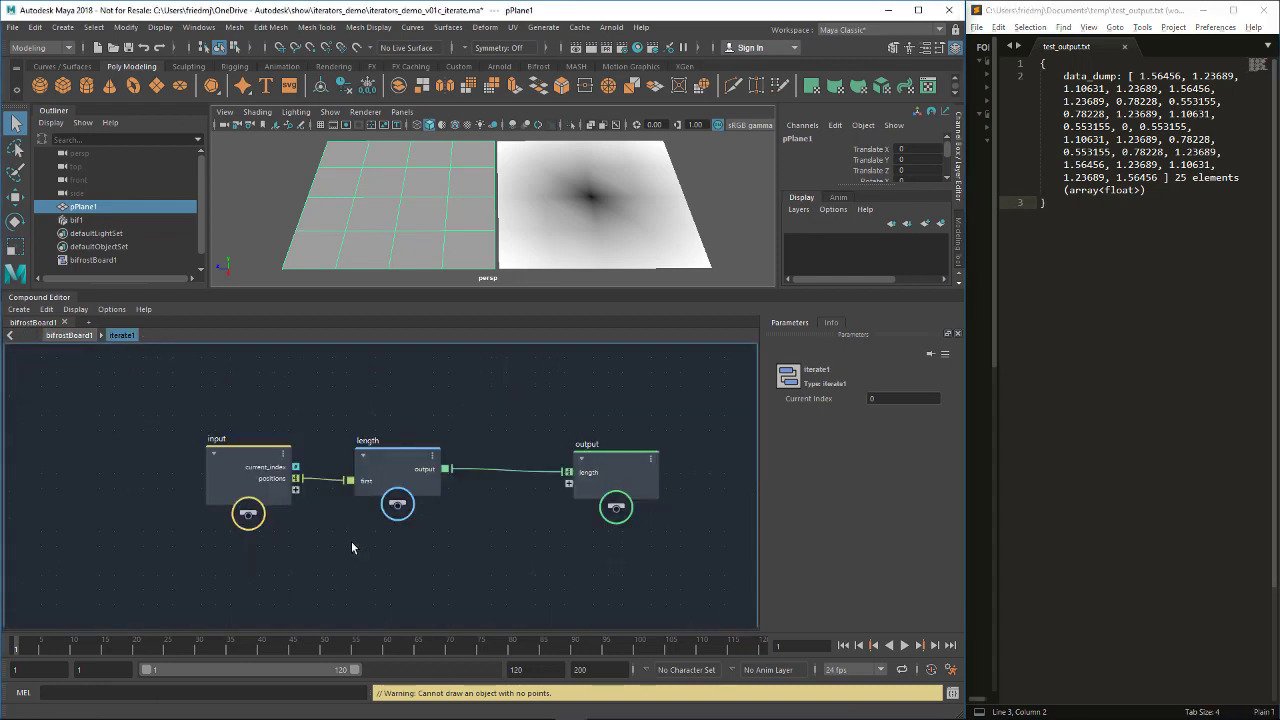
pyautogui.moveTo(262, 488); pyautogui.dragTo(212, 541)
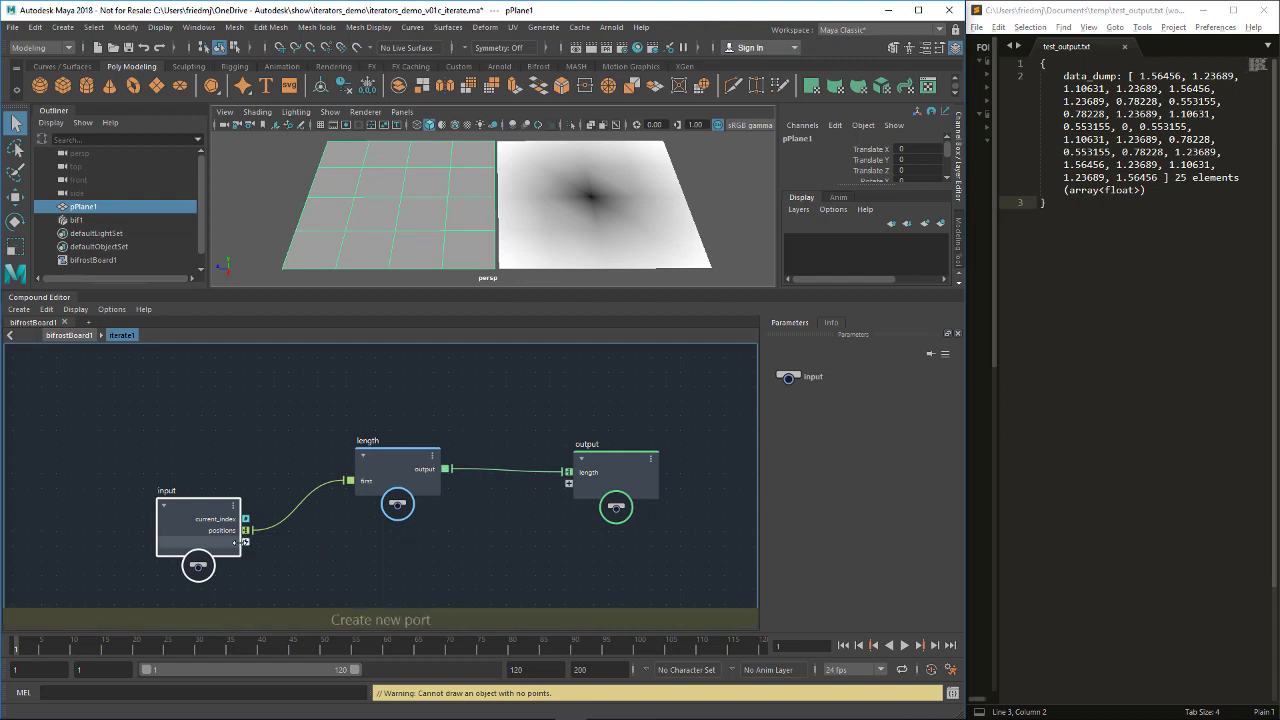
pyautogui.moveTo(245, 541); pyautogui.dragTo(569, 485)
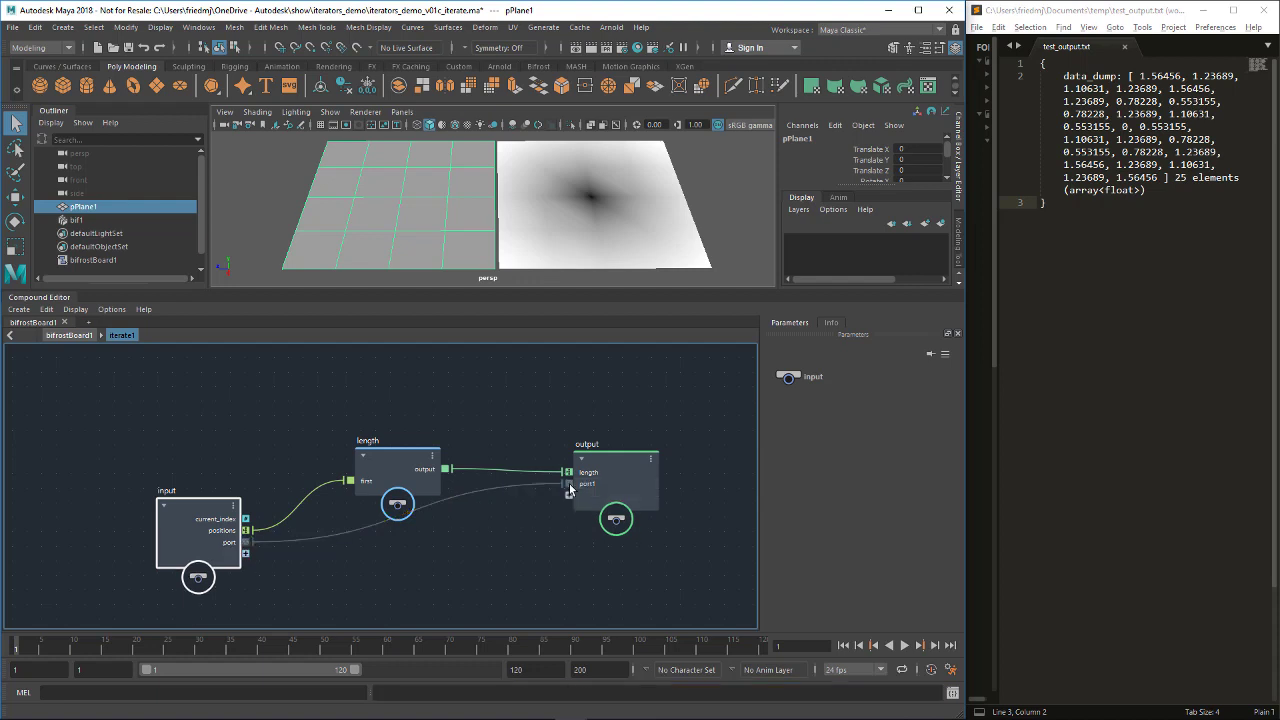
# Set the value type of both the new input port and the output node's port1 to float
pyautogui.rightClick(232, 545)
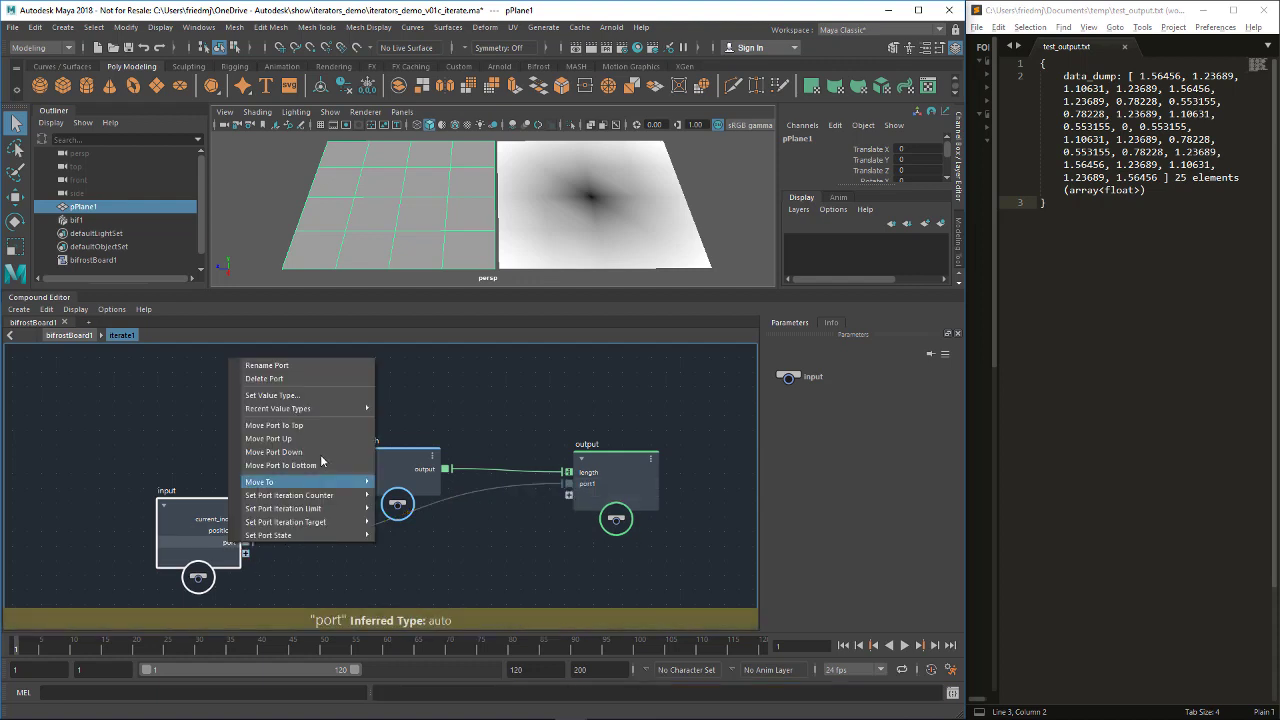
pyautogui.moveTo(336, 406)
pyautogui.click(420, 410)
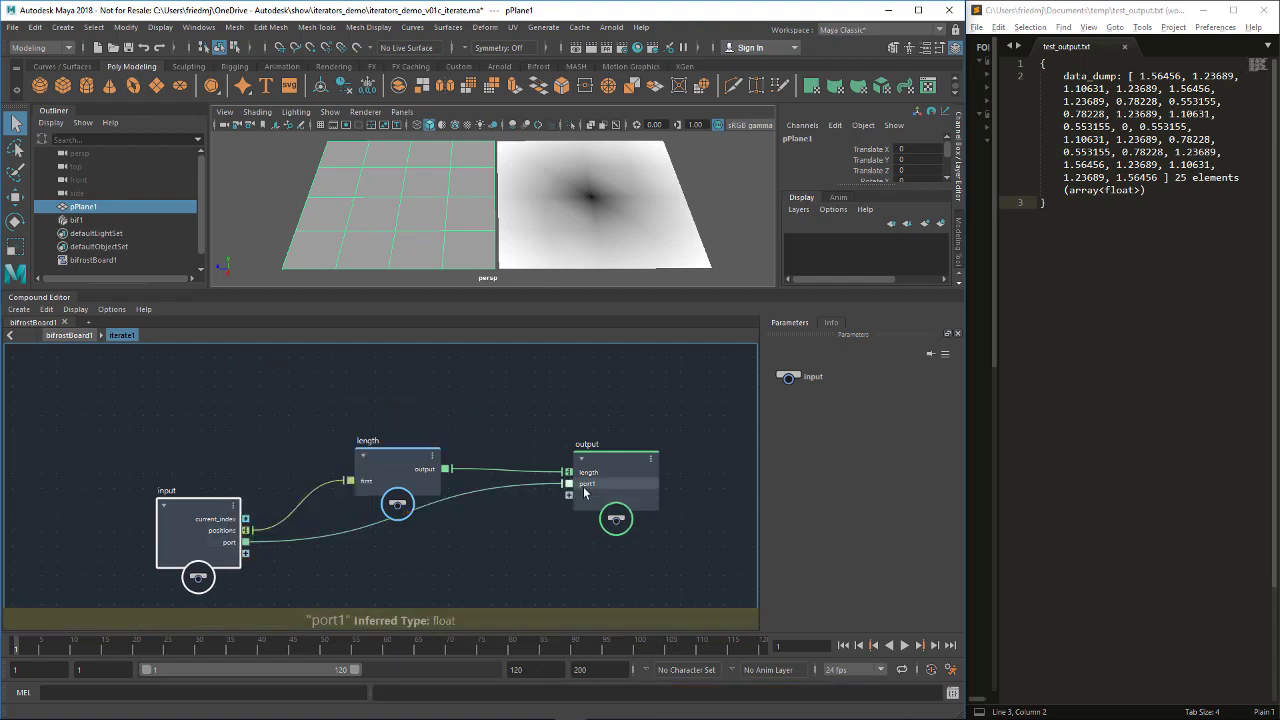
pyautogui.rightClick(584, 485)
pyautogui.moveTo(660, 537)
pyautogui.click(765, 542)
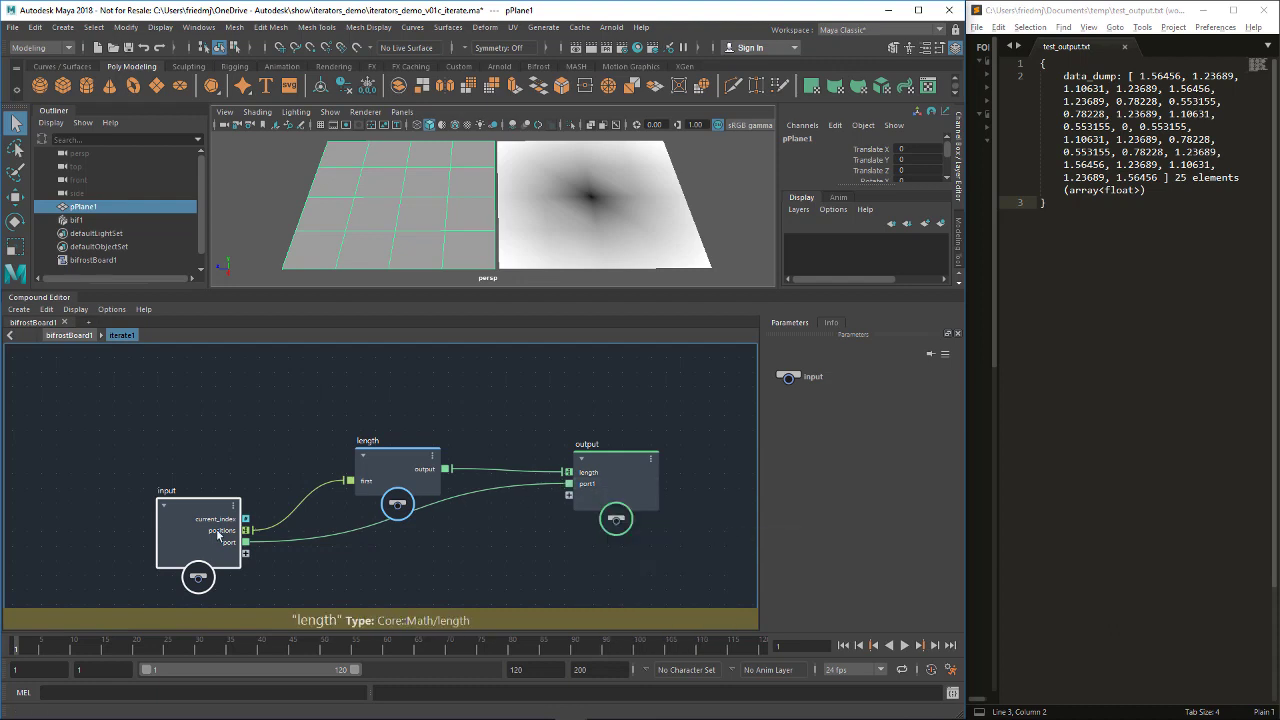
pyautogui.rightClick(230, 545)
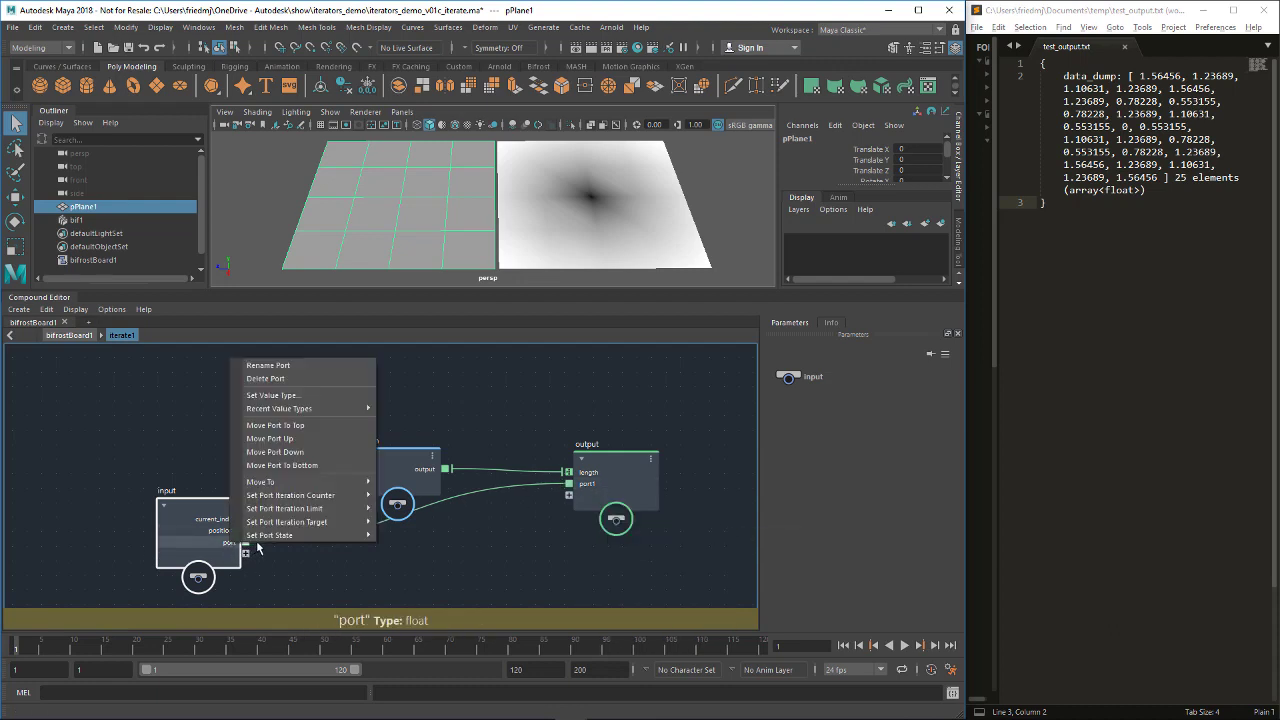
pyautogui.moveTo(342, 536)
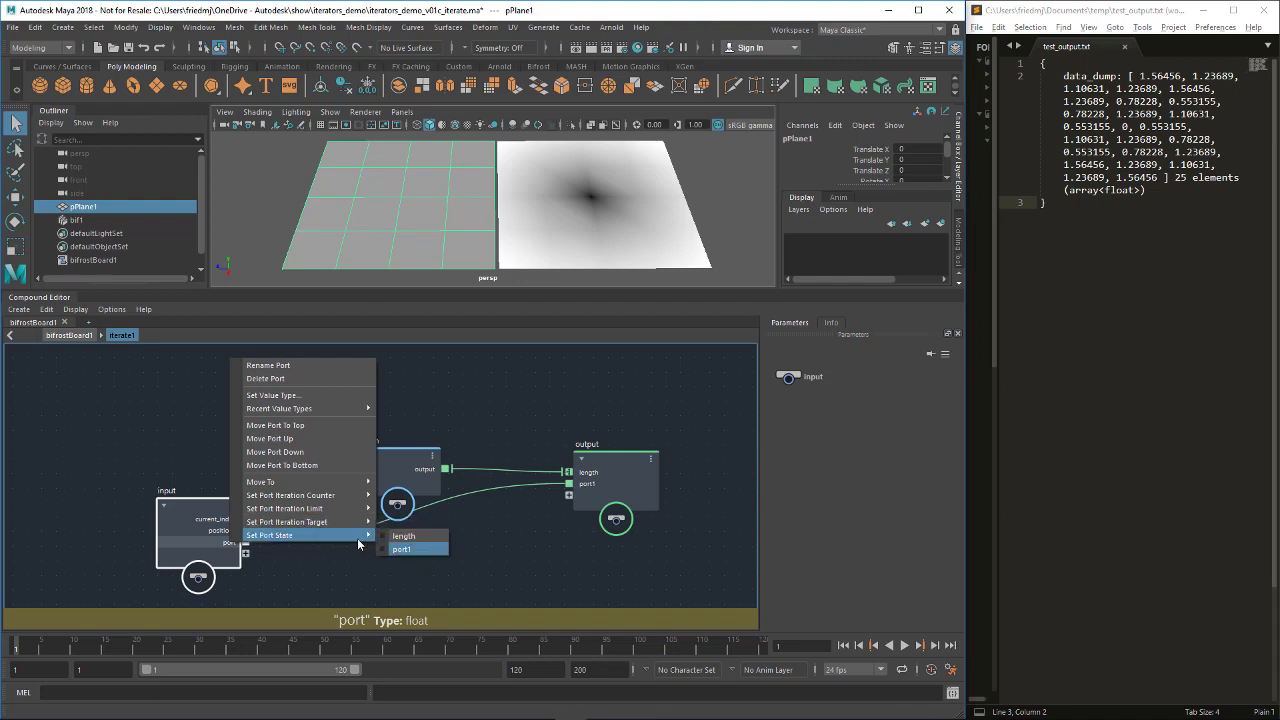
pyautogui.click(283, 556)
pyautogui.rightClick(232, 542)
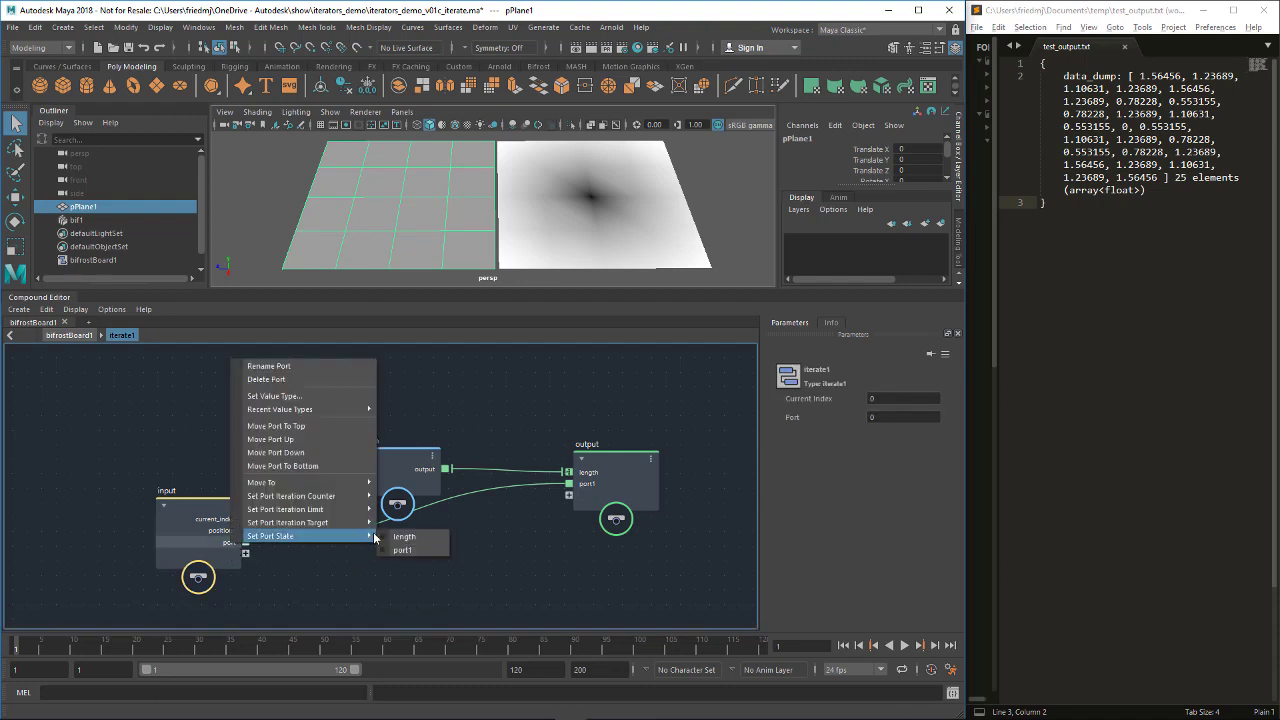
# Set the port state of the output node's port1 so it pairs with the input node's port
pyautogui.rightClick(586, 484)
pyautogui.rightClick(588, 484)
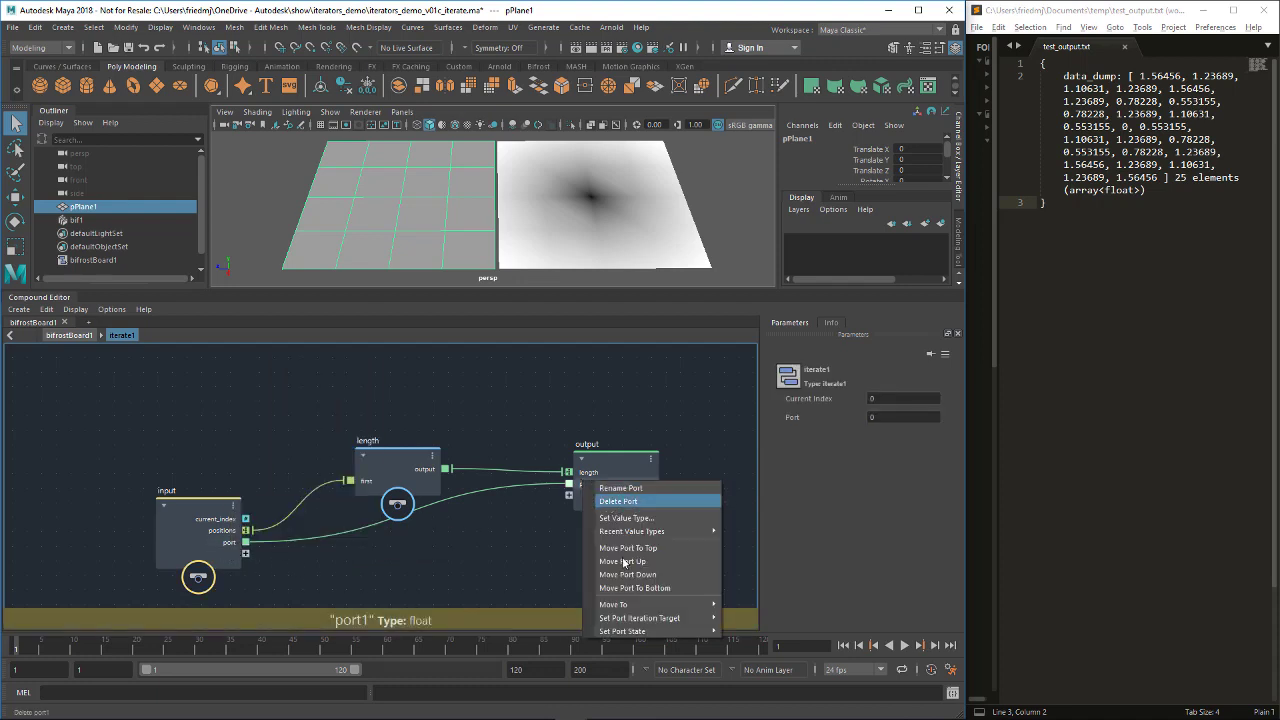
pyautogui.moveTo(642, 631)
pyautogui.click(753, 649)
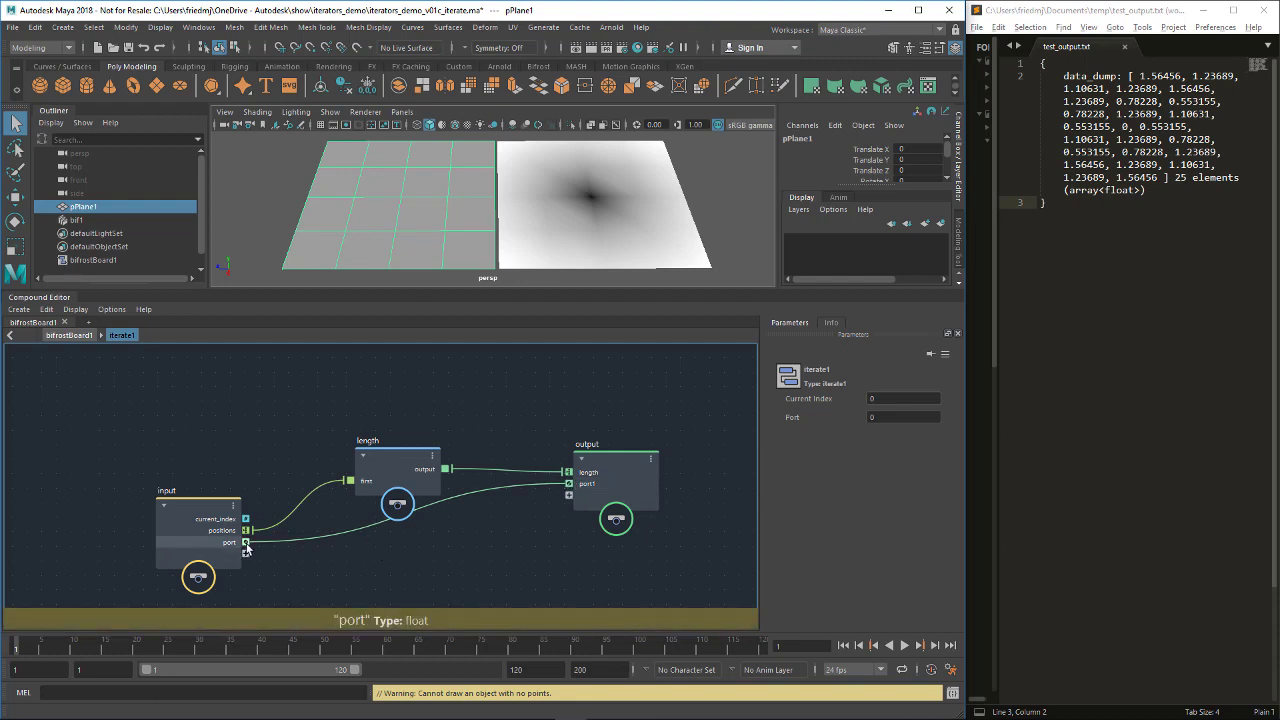
# Move the length node up toward the input node and place an add node between length and the output node
pyautogui.moveTo(388, 470); pyautogui.dragTo(339, 451)
pyautogui.click(434, 482)
pyautogui.press('Tab')
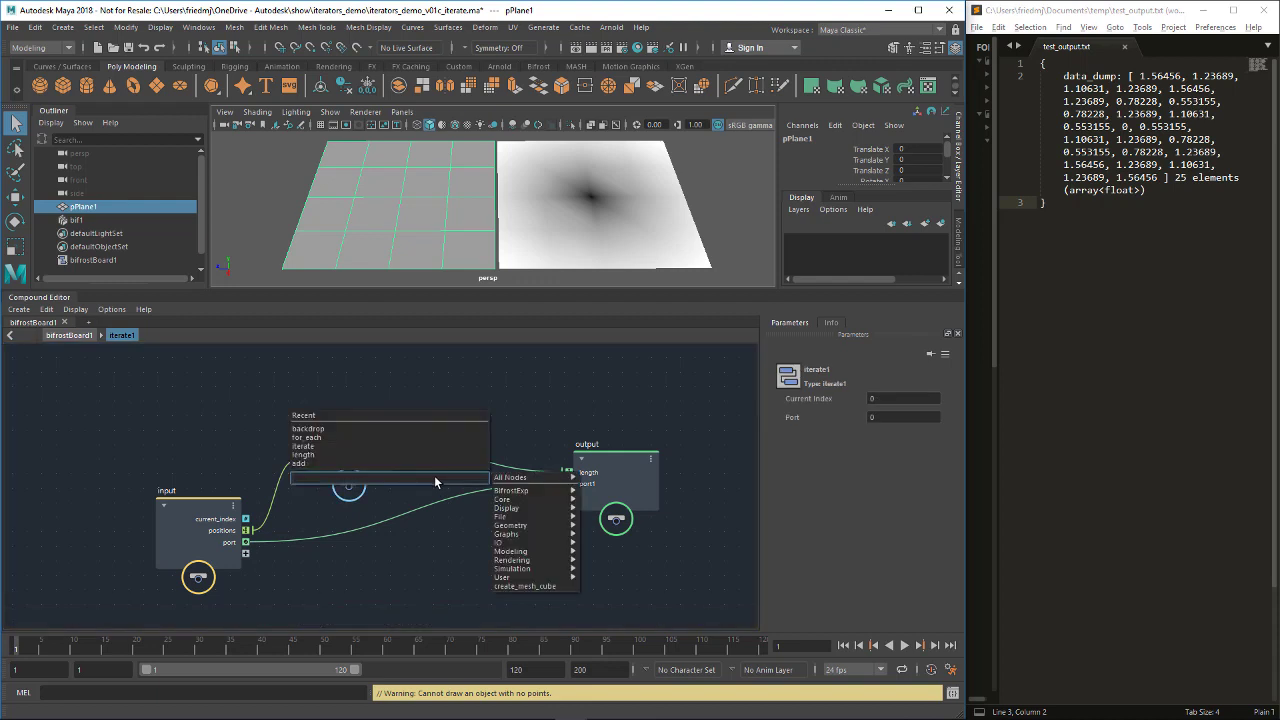
pyautogui.click(376, 465)
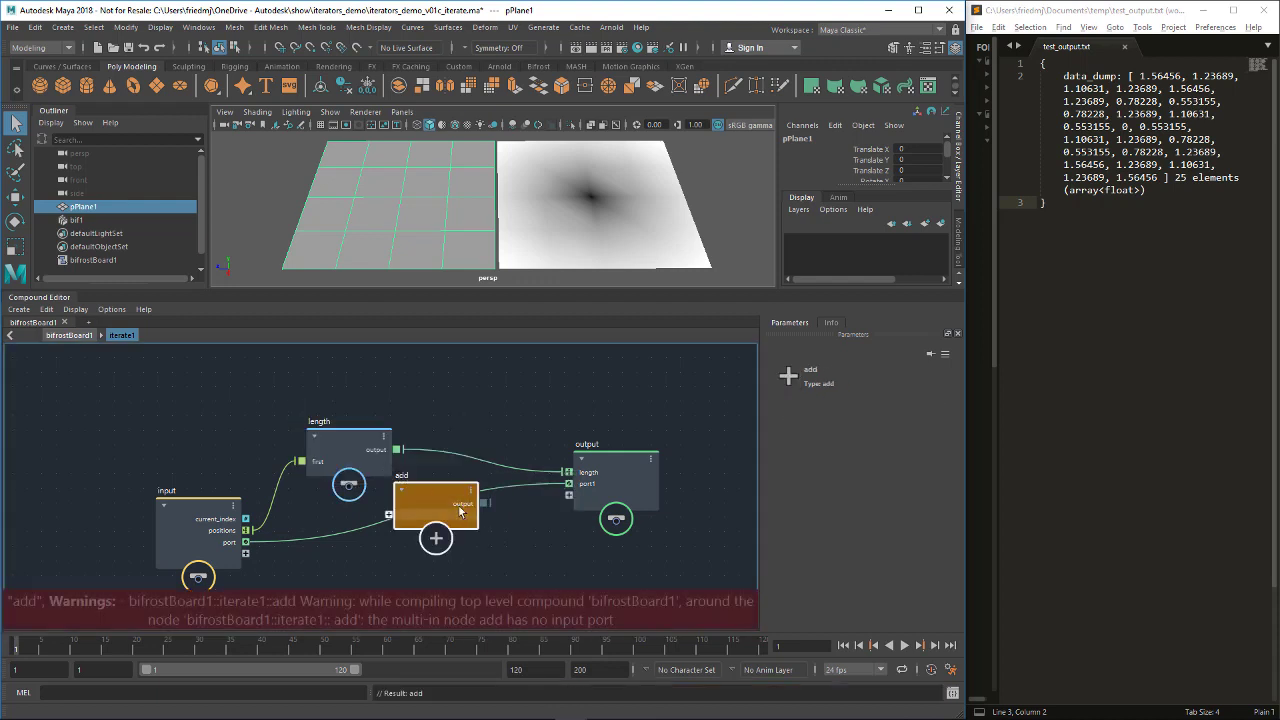
pyautogui.moveTo(420, 508); pyautogui.dragTo(506, 505)
# Wire the length output and the input node's port into the add node, and connect its output to port1
pyautogui.moveTo(397, 449); pyautogui.dragTo(464, 510)
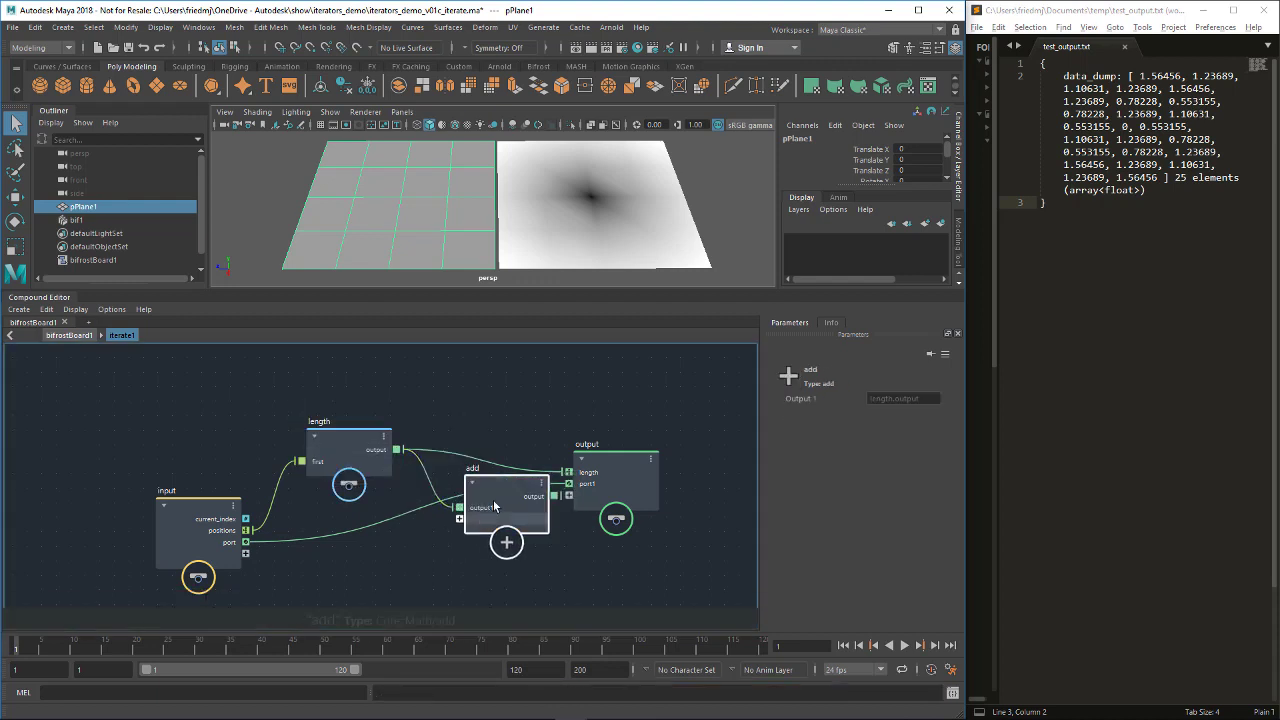
pyautogui.moveTo(273, 529); pyautogui.dragTo(244, 542)
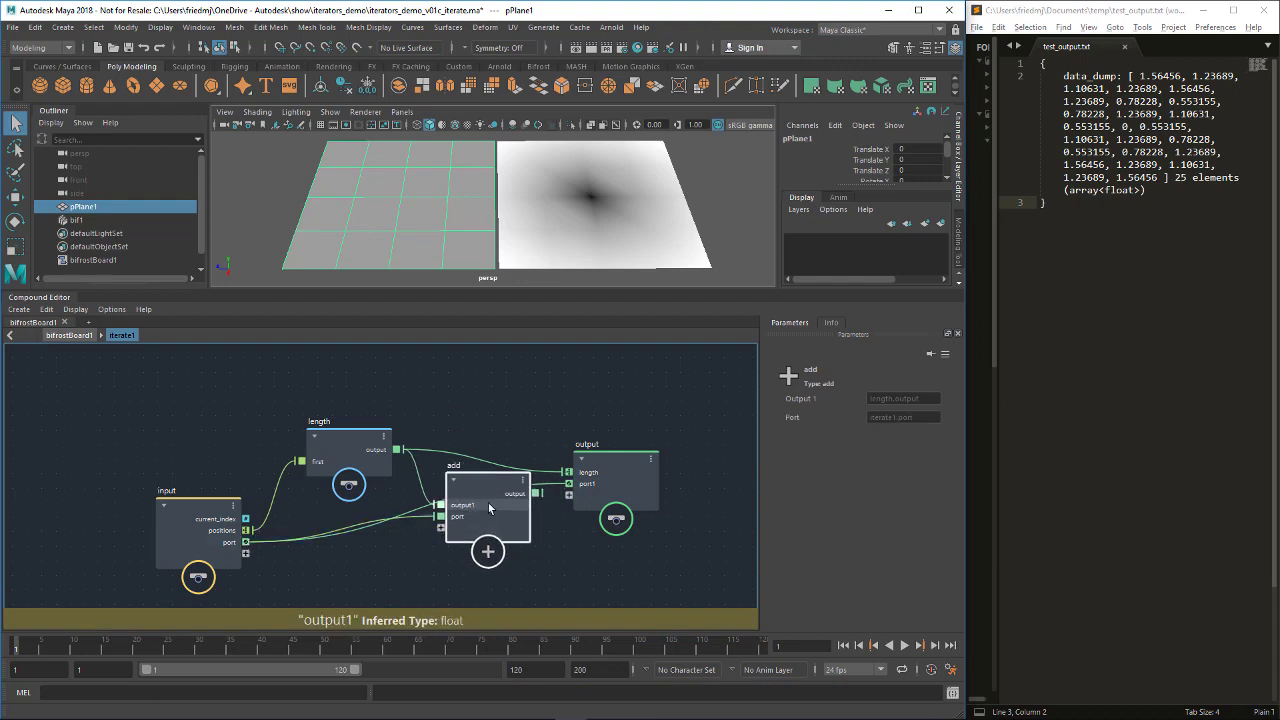
pyautogui.moveTo(500, 499); pyautogui.dragTo(568, 484)
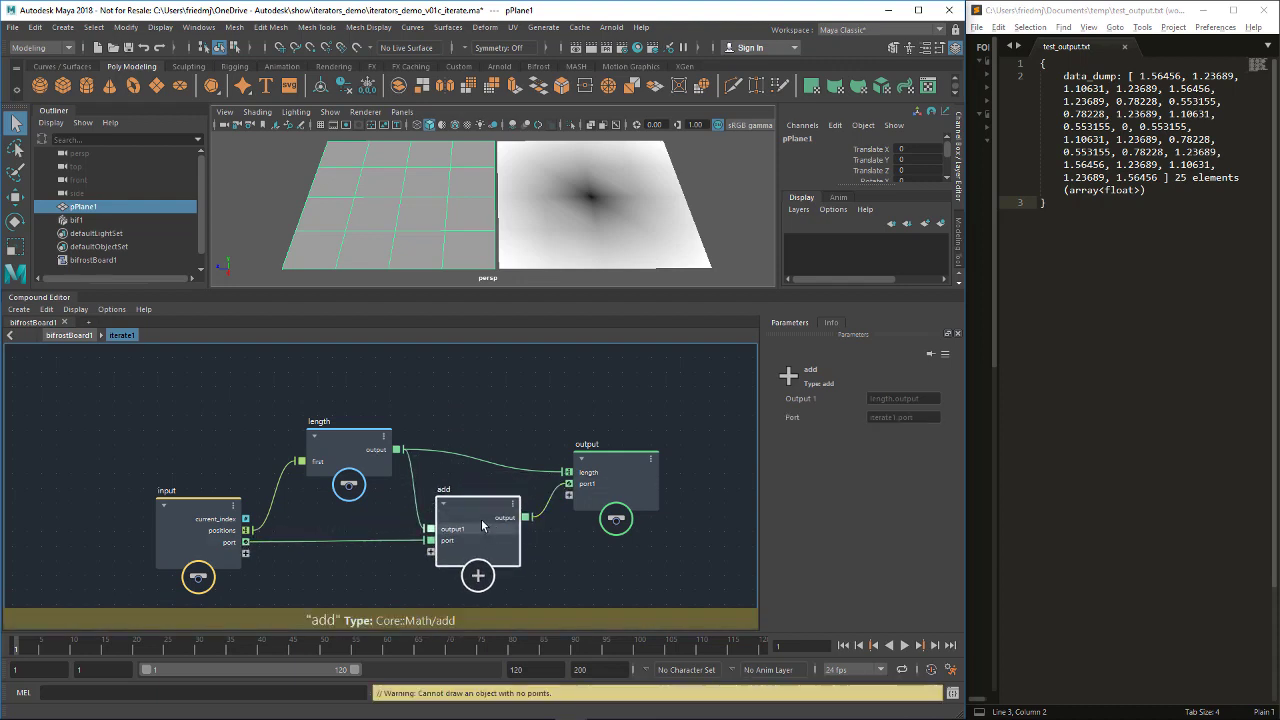
pyautogui.moveTo(483, 524); pyautogui.dragTo(484, 516)
pyautogui.click(370, 516)
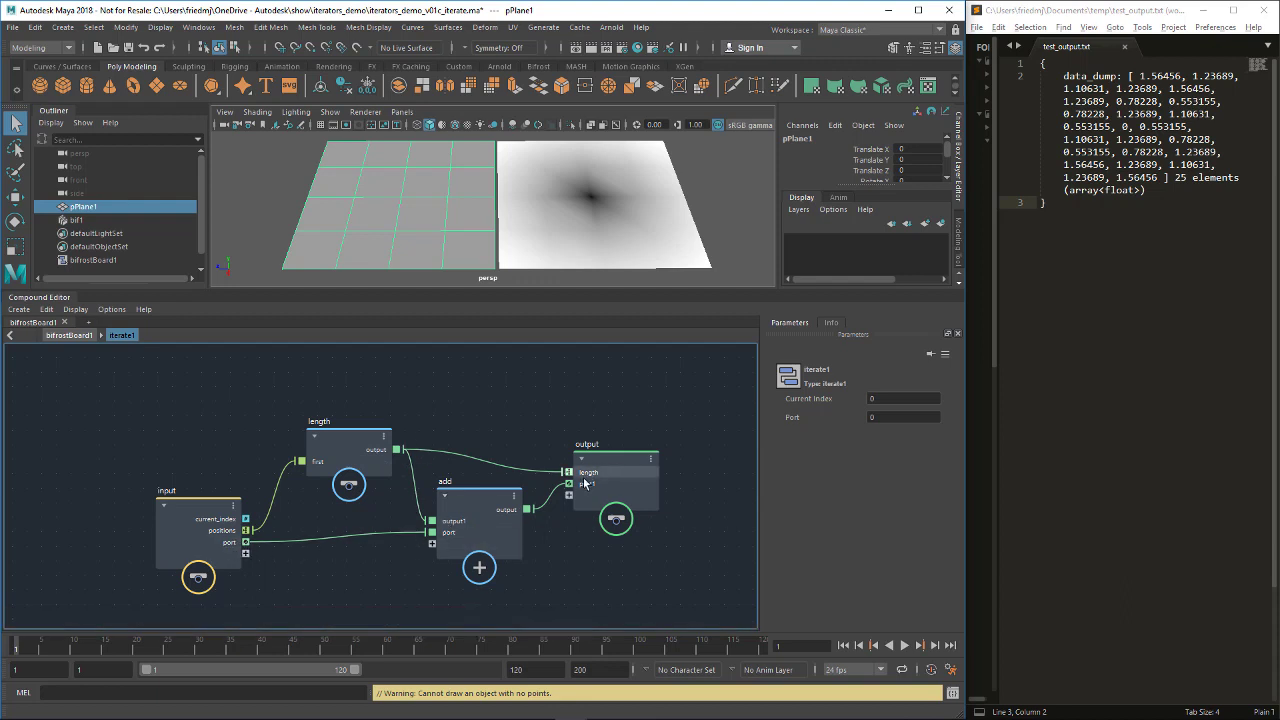
# Rename the input node's float port to sum
pyautogui.rightClick(228, 544)
pyautogui.click(286, 366)
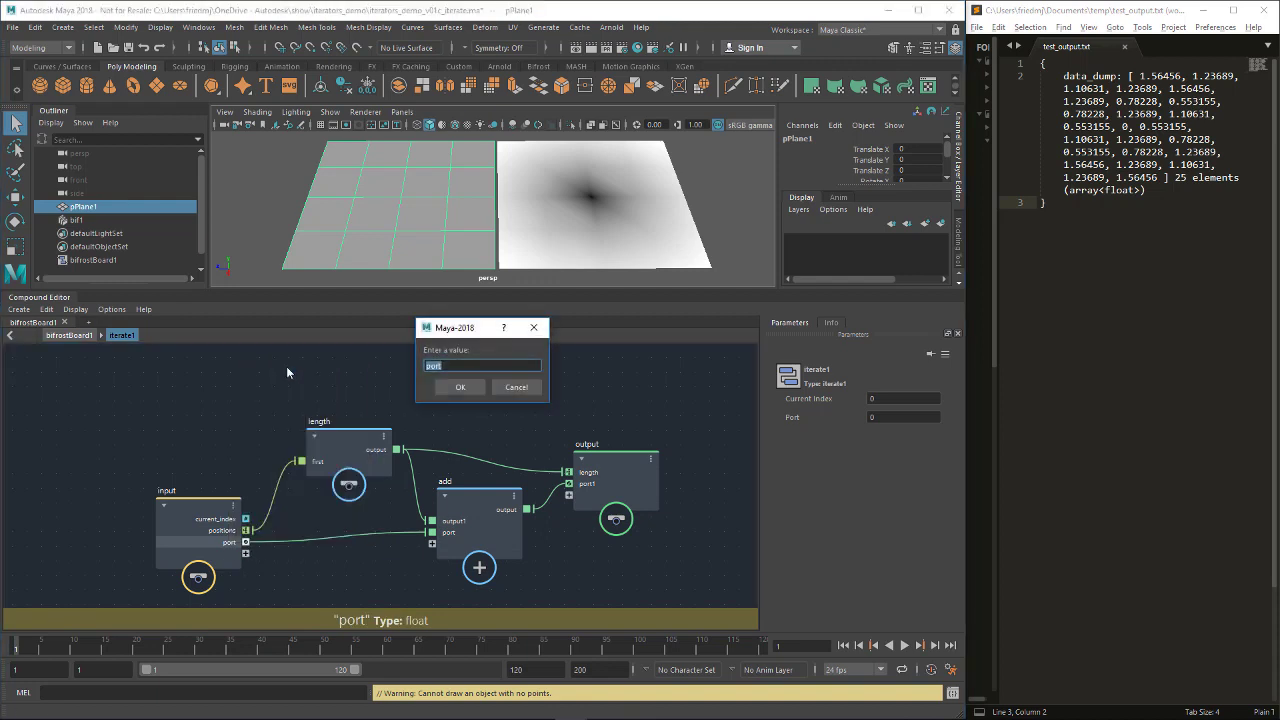
pyautogui.write('sim')
pyautogui.press('BackSpace')
pyautogui.press('BackSpace')
pyautogui.write('um')
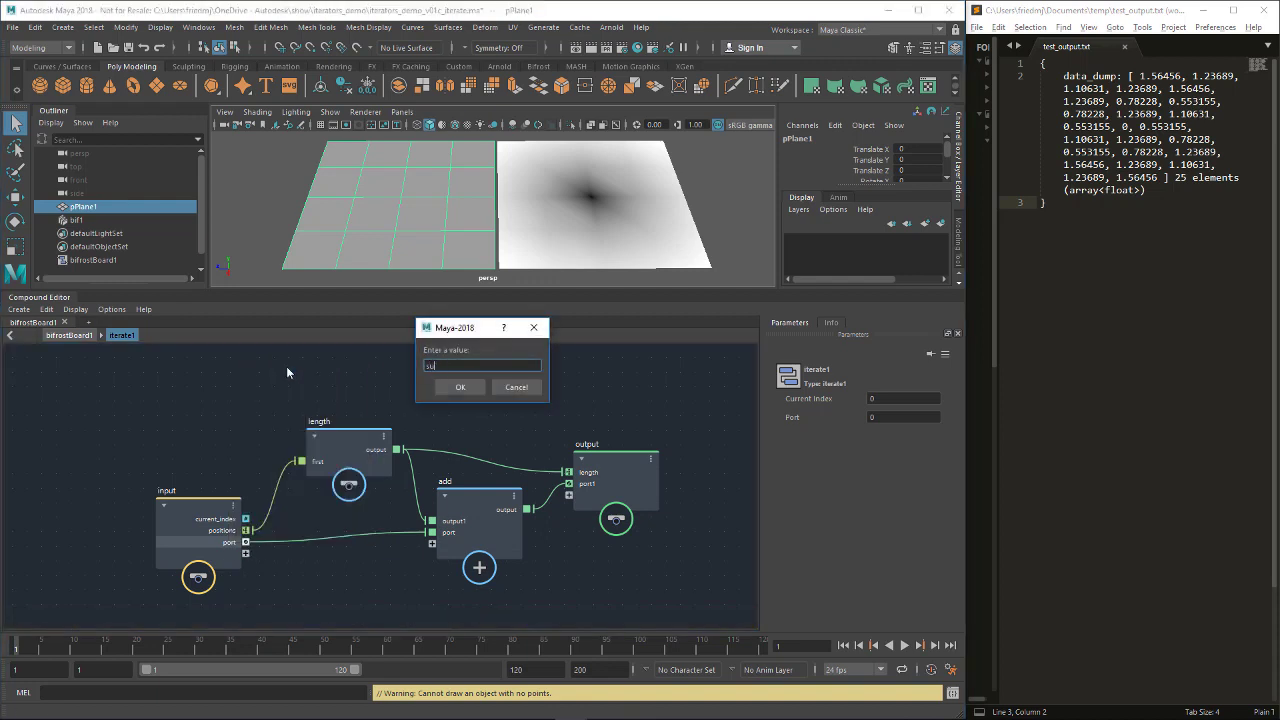
pyautogui.press('Return')
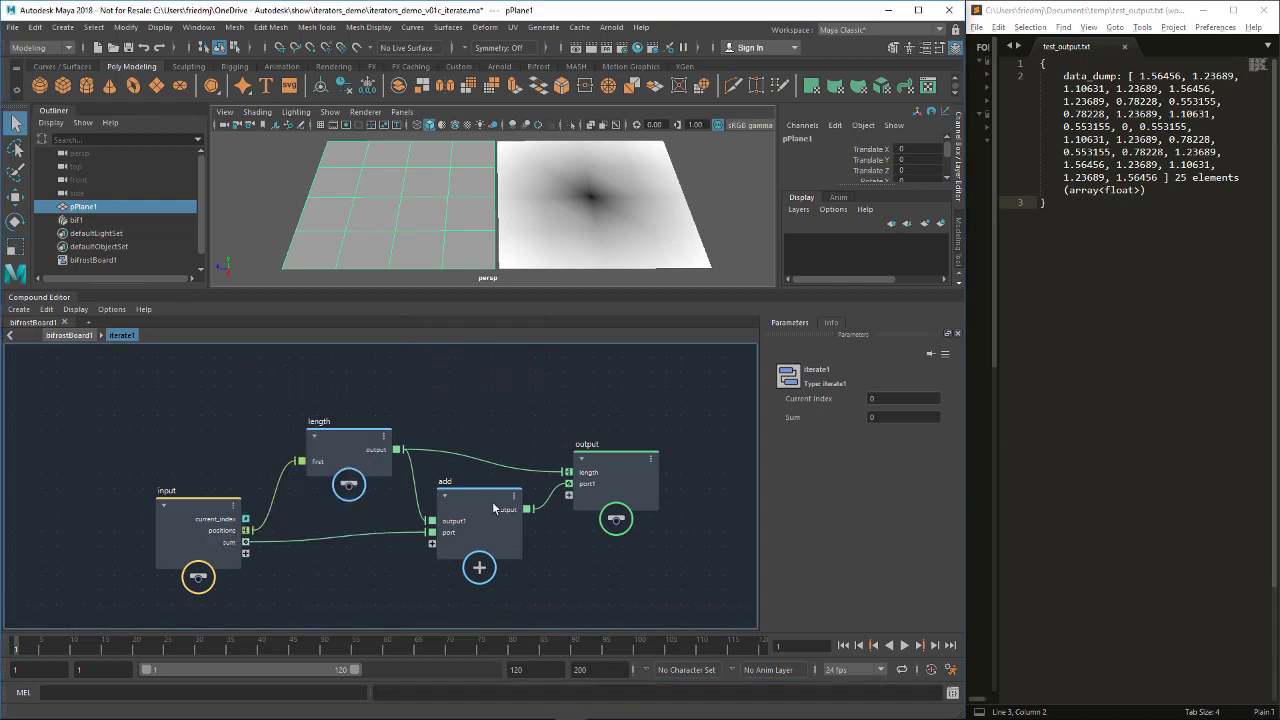
# Rename the output node's port1 inside iterate1 to out_sum
pyautogui.rightClick(600, 486)
pyautogui.click(628, 497)
pyautogui.write('out_')
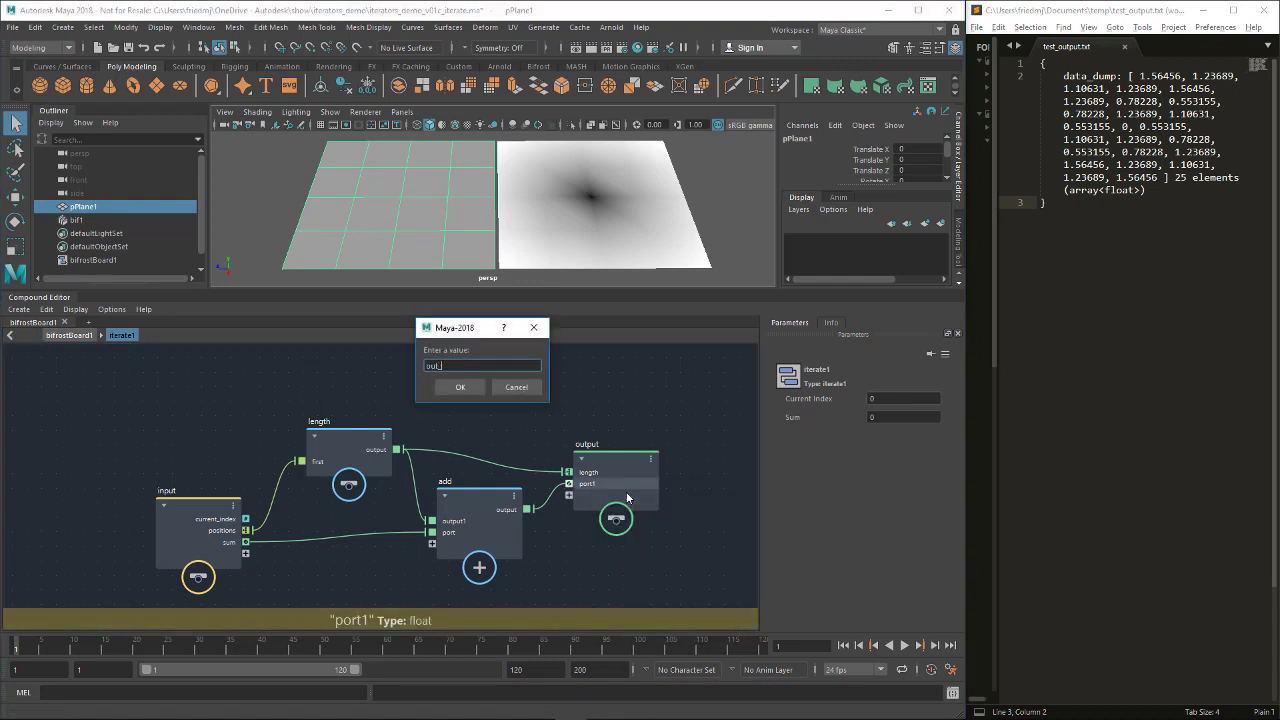
pyautogui.write('sum')
pyautogui.press('Return')
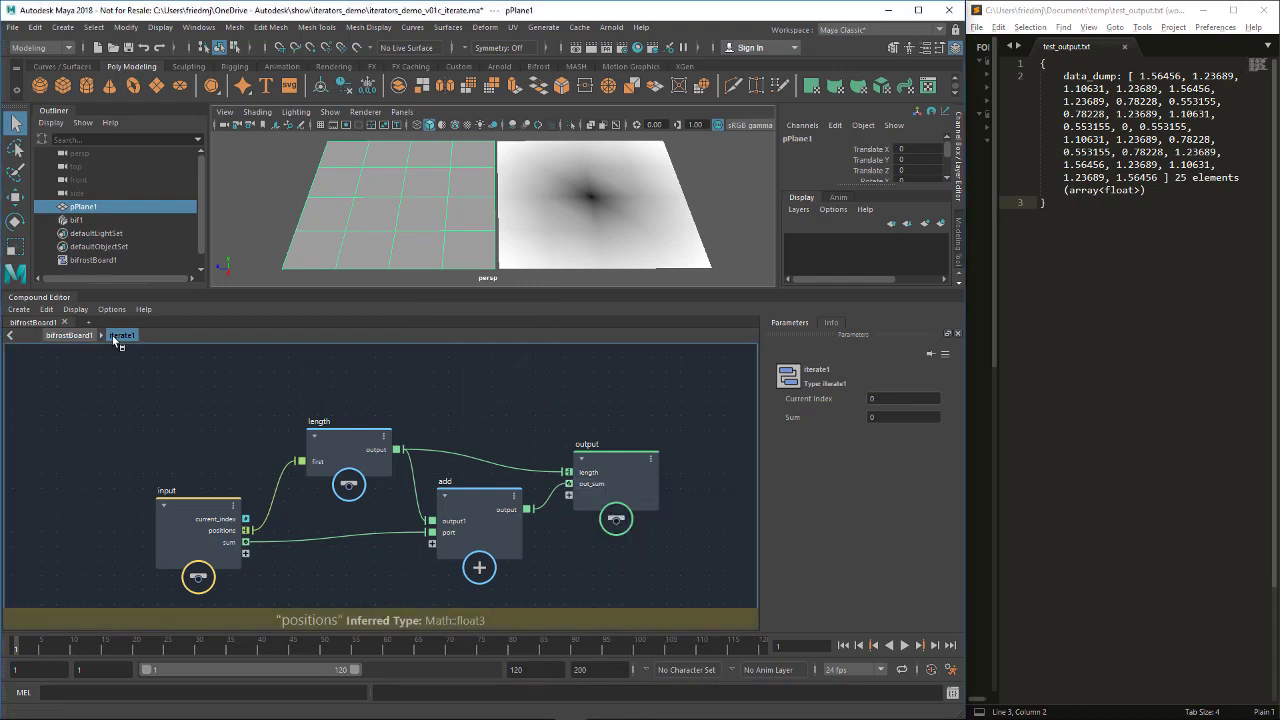
# Return to bifrostBoard1, connect iterate1's out_sum to pass1's input, and check the dumped value in test_output.txt
pyautogui.click(68, 335)
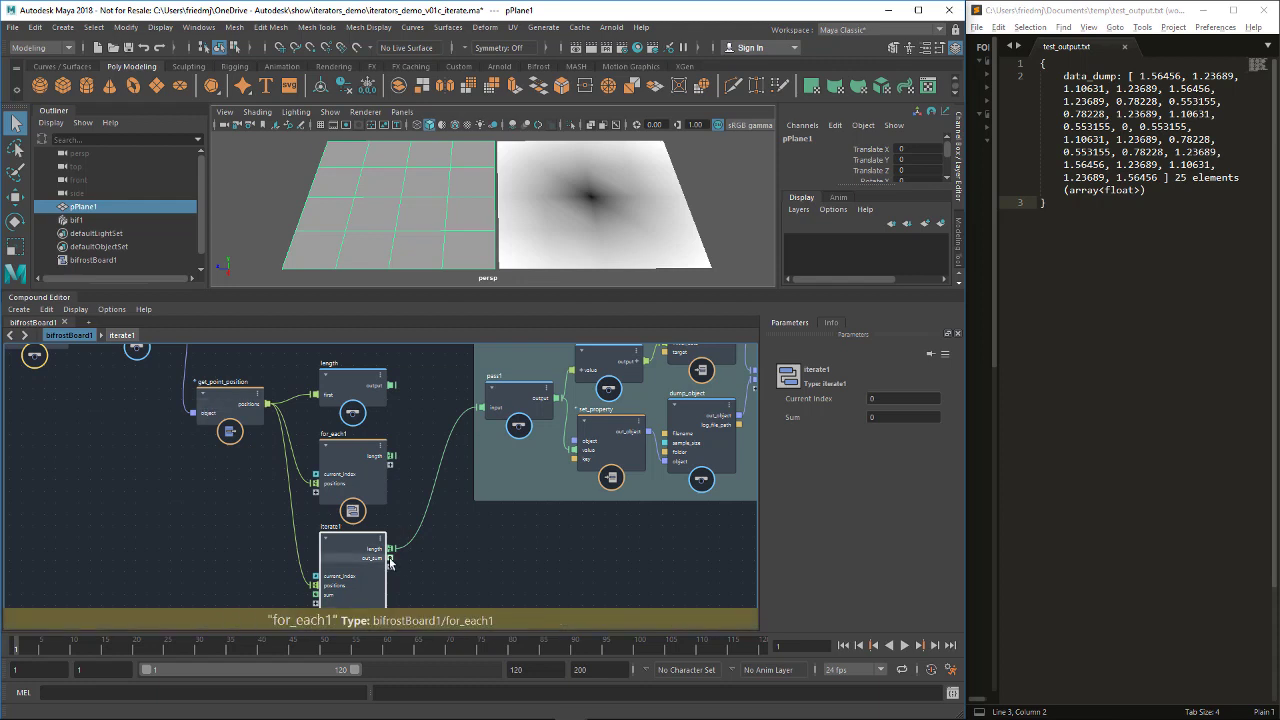
pyautogui.moveTo(390, 557); pyautogui.dragTo(489, 402)
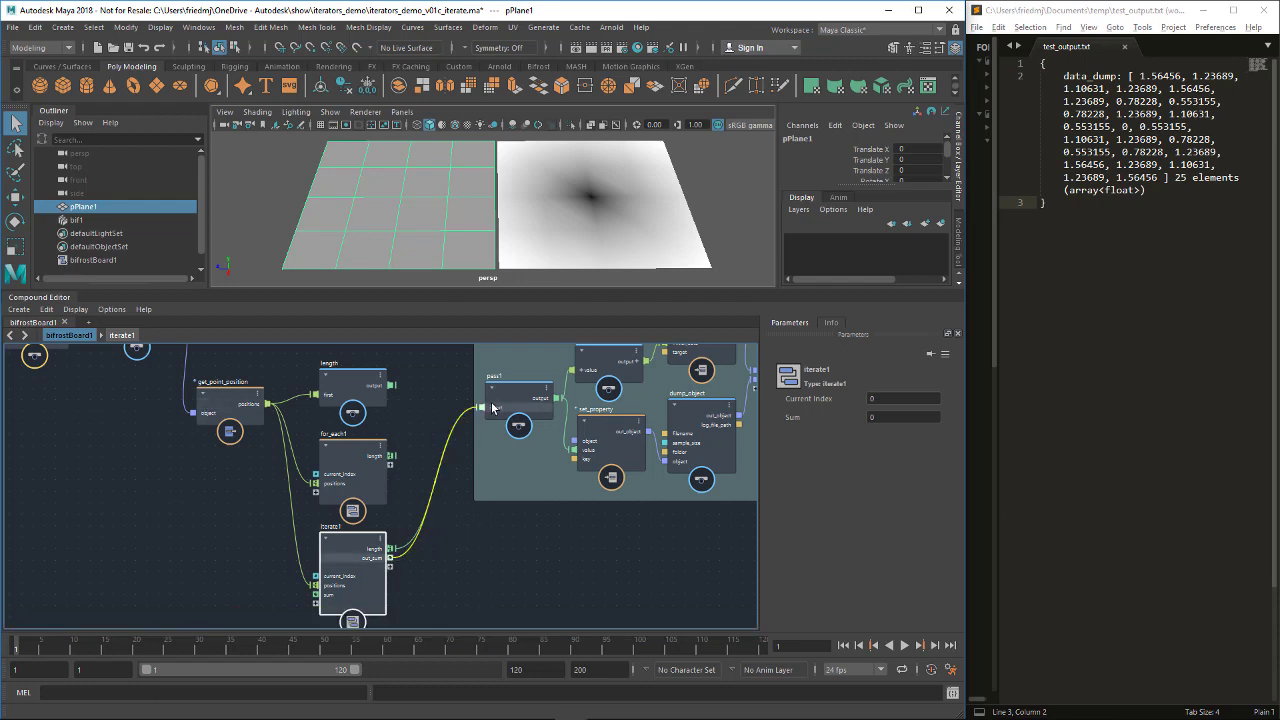
pyautogui.click(1182, 215)
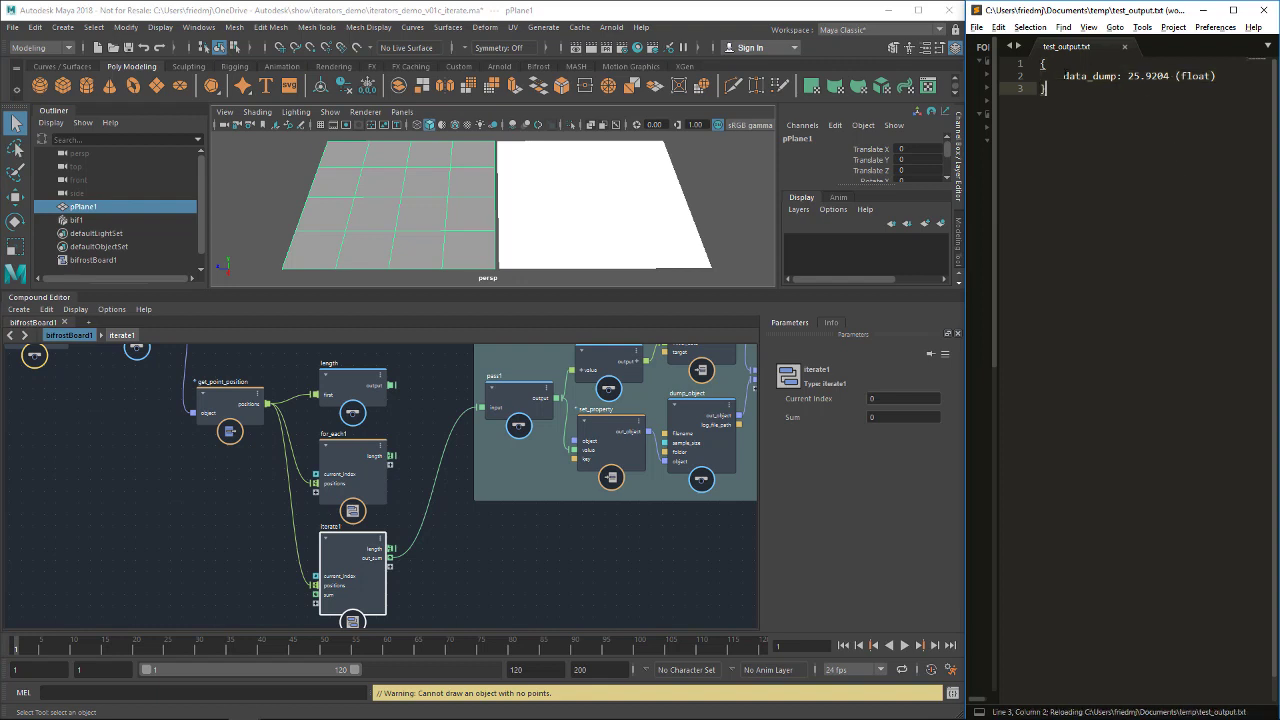
pyautogui.moveTo(1063, 76); pyautogui.dragTo(1212, 76)
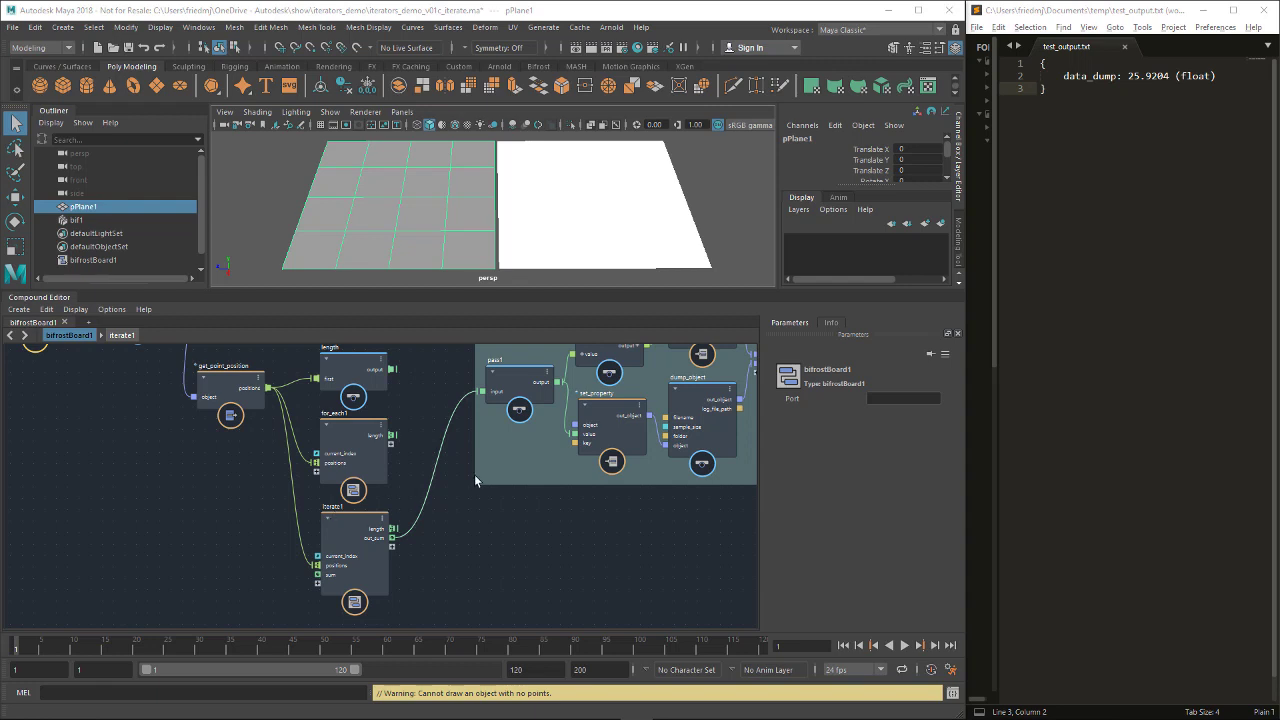
# Add a do_while node to the bifrostBoard1 graph below the iterate1 node
pyautogui.click(356, 437)
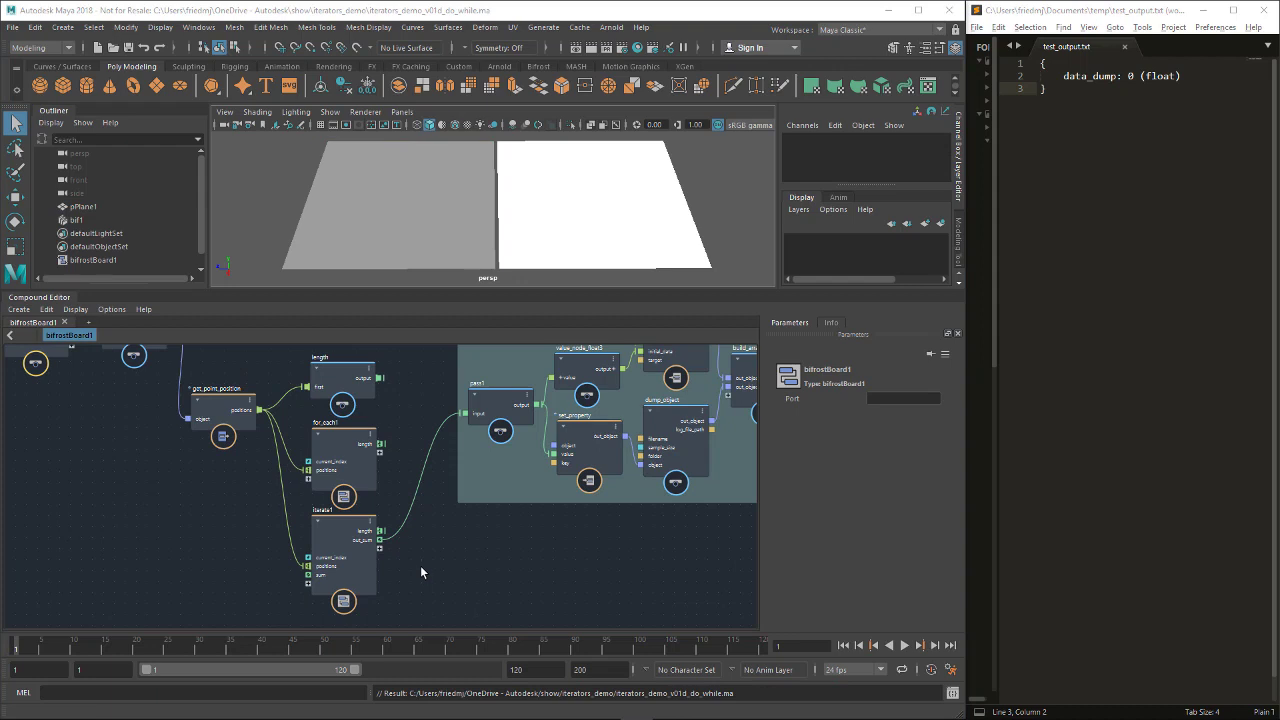
pyautogui.moveTo(410, 571); pyautogui.dragTo(420, 557, button='middle')
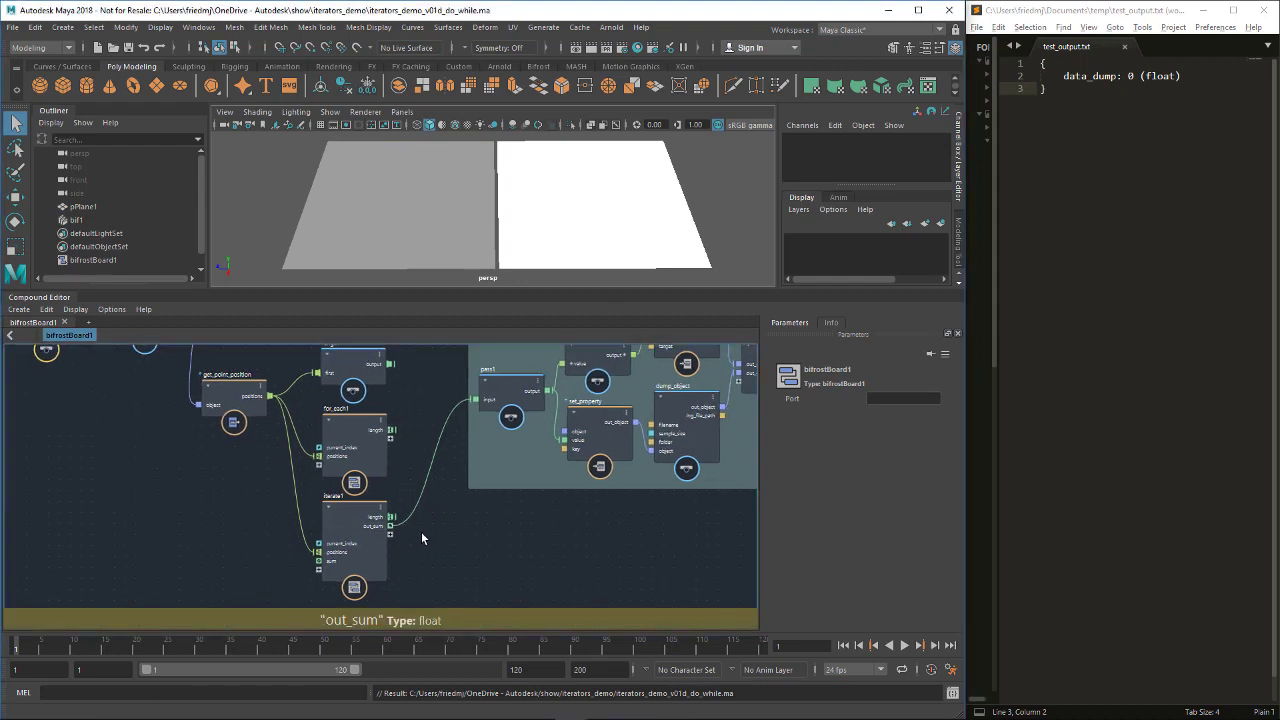
pyautogui.press('Tab')
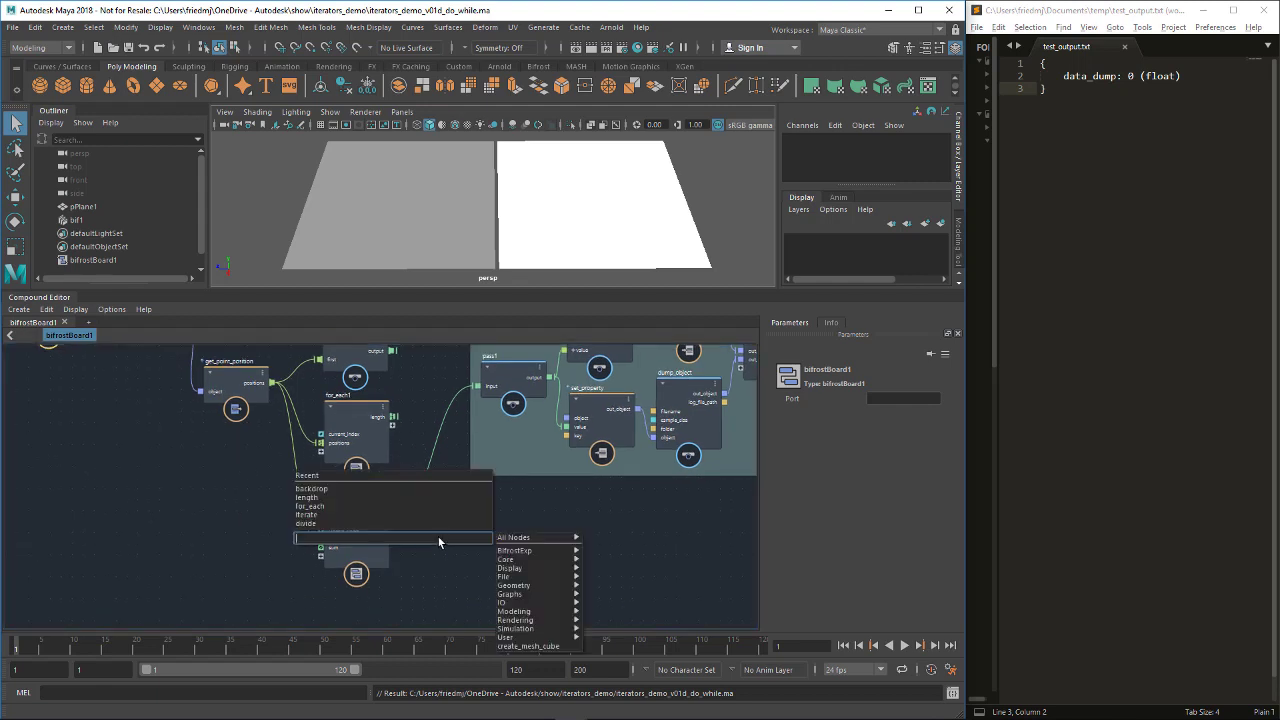
pyautogui.write('do')
pyautogui.press('Down')
pyautogui.press('Return')
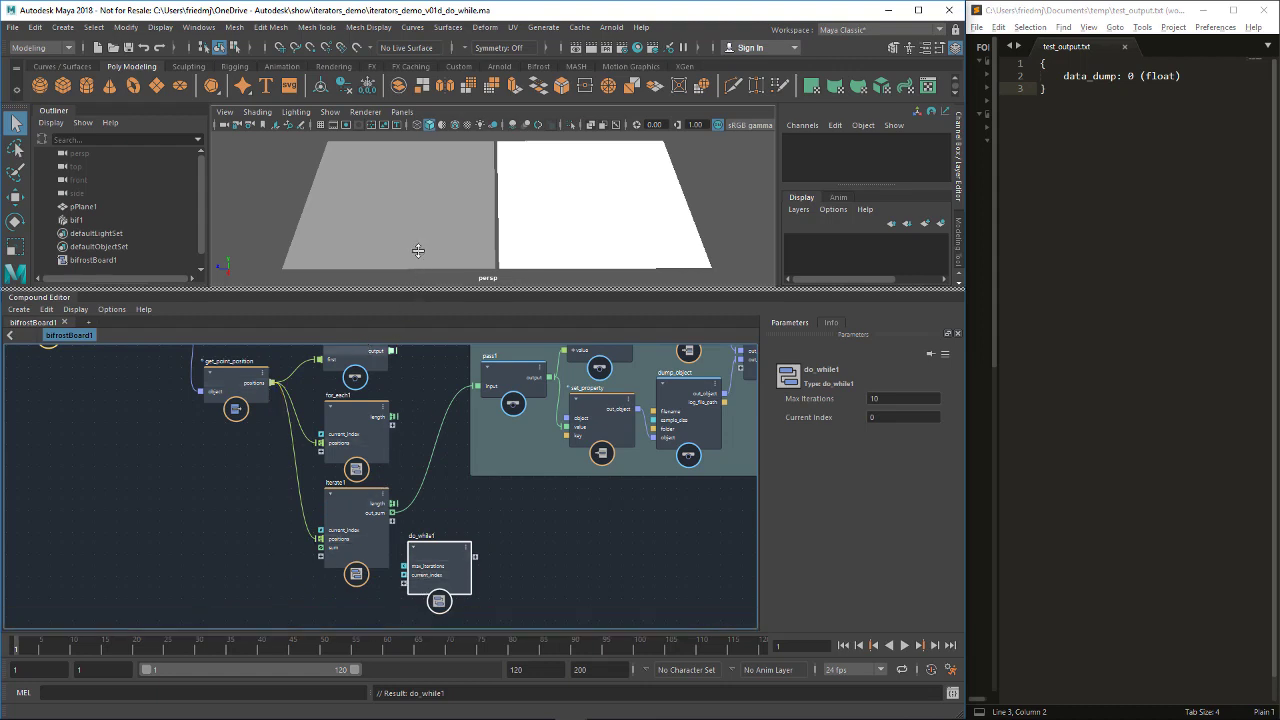
# Move the for_each1 and iterate1 nodes up and place the length node just before do_while1
pyautogui.keyDown('alt'); pyautogui.moveTo(425, 390); pyautogui.dragTo(424, 402, button='middle'); pyautogui.keyUp('alt')
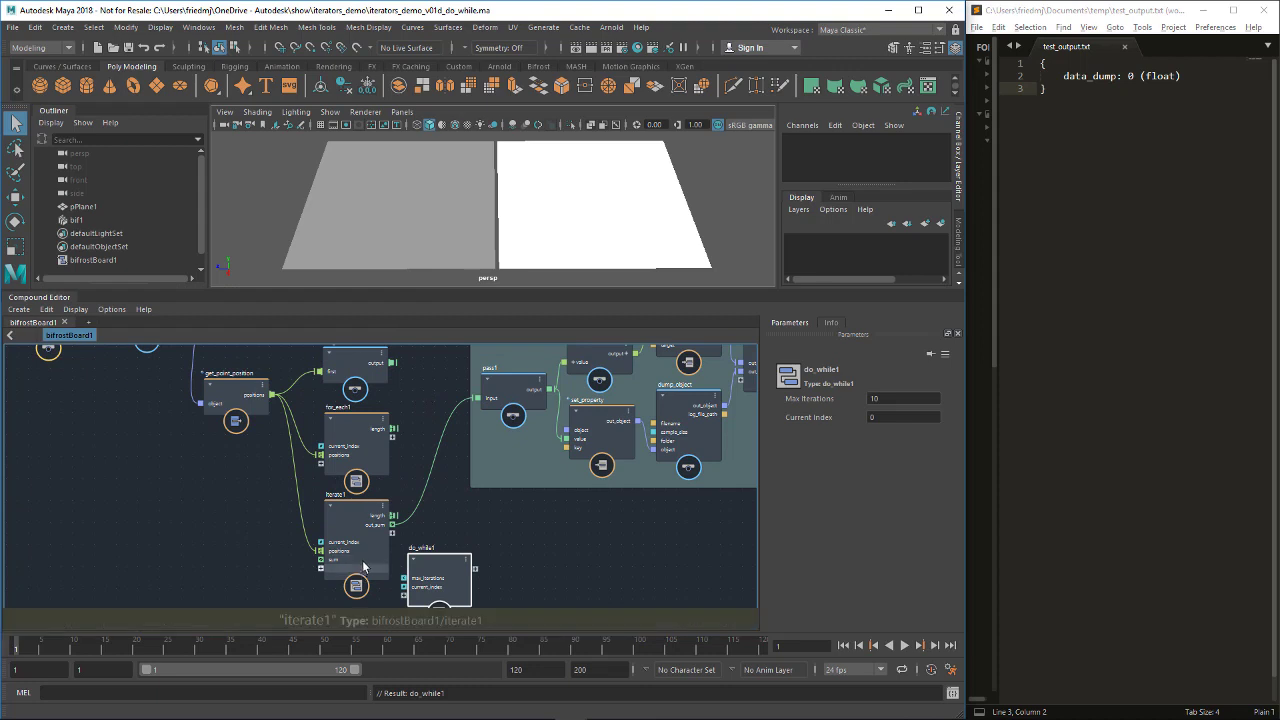
pyautogui.moveTo(365, 542); pyautogui.dragTo(366, 509)
pyautogui.moveTo(357, 365); pyautogui.dragTo(347, 594)
pyautogui.moveTo(326, 386); pyautogui.dragTo(366, 514)
pyautogui.moveTo(362, 515); pyautogui.dragTo(371, 457)
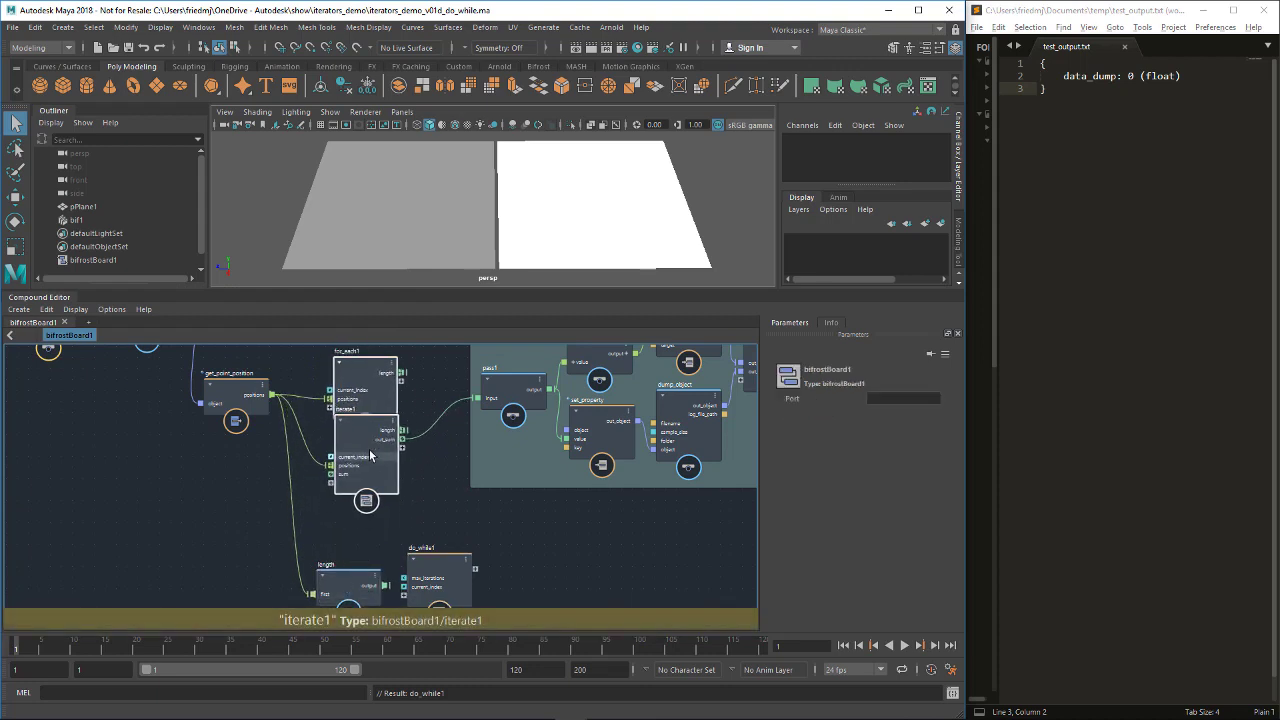
pyautogui.click(337, 584)
pyautogui.moveTo(337, 584); pyautogui.dragTo(339, 572)
pyautogui.keyDown('alt'); pyautogui.moveTo(240, 553); pyautogui.dragTo(241, 516, button='middle'); pyautogui.keyUp('alt')
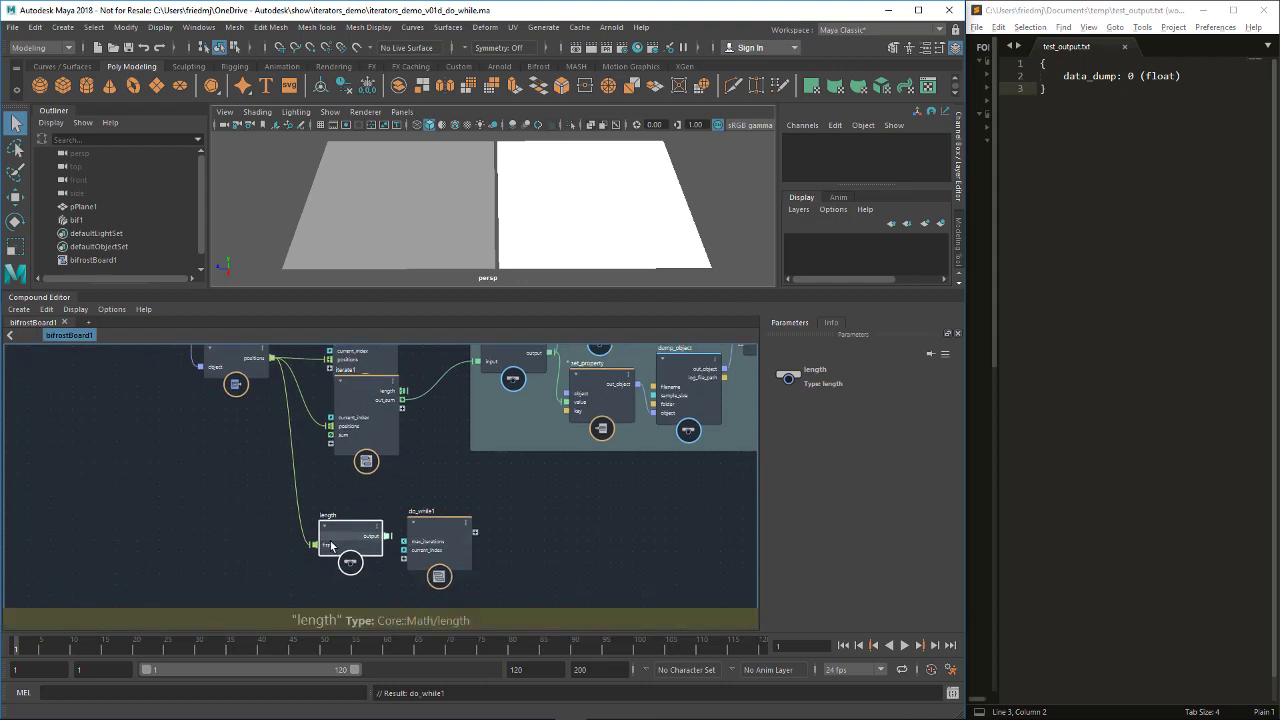
# Connect the length node's output to a new input port on do_while1 and space the two nodes apart
pyautogui.moveTo(388, 537); pyautogui.dragTo(351, 559)
pyautogui.moveTo(437, 549); pyautogui.dragTo(458, 550)
pyautogui.moveTo(338, 554); pyautogui.dragTo(308, 558)
pyautogui.moveTo(460, 524); pyautogui.dragTo(415, 512)
pyautogui.rightClick(384, 553)
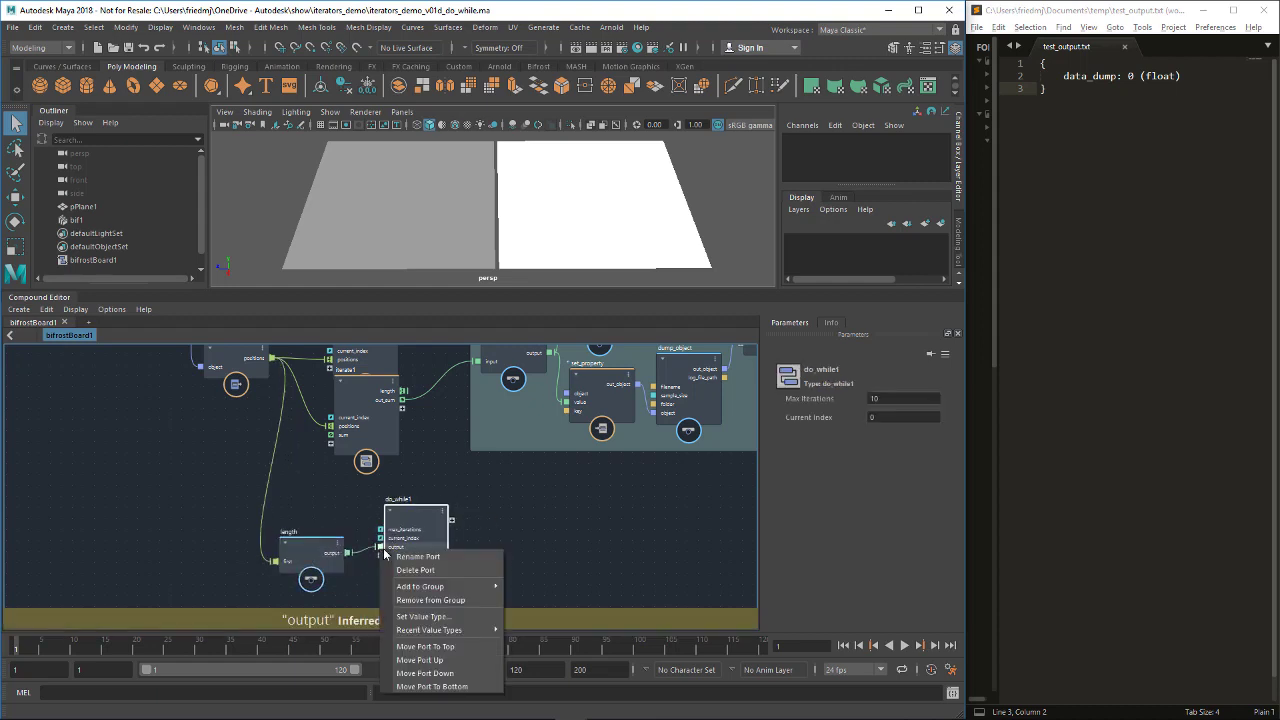
pyautogui.doubleClick(405, 512)
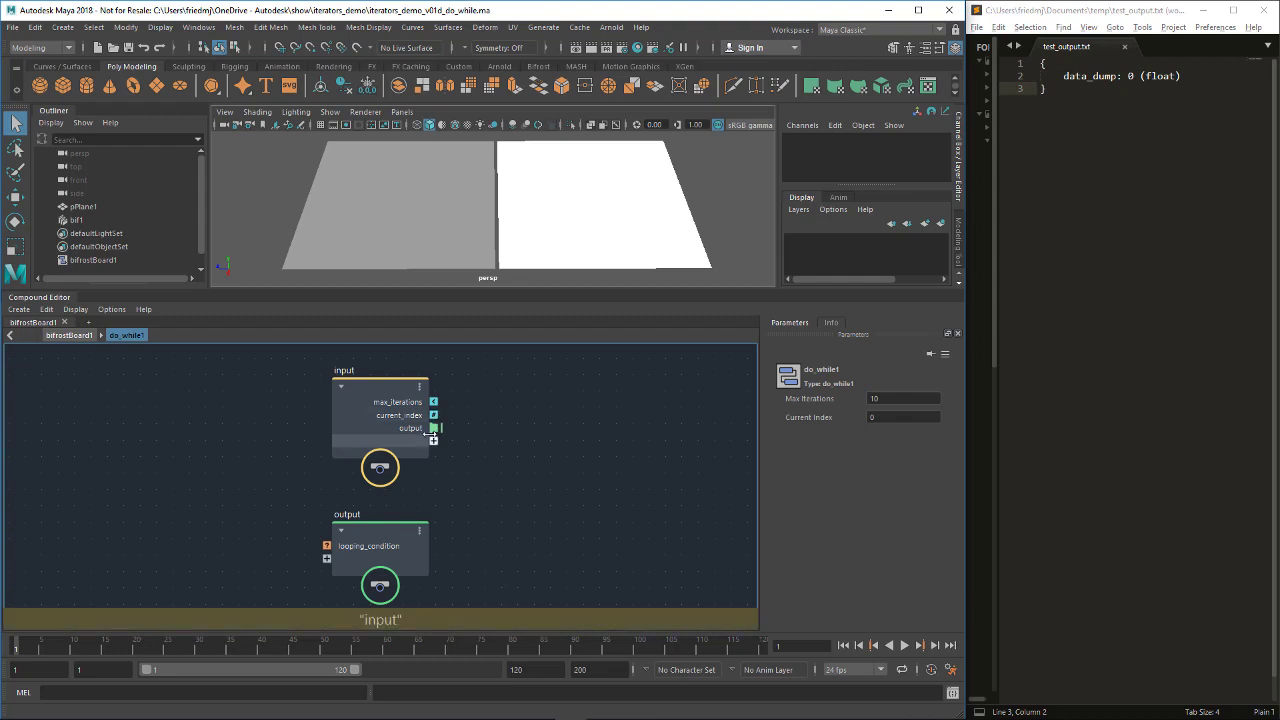
pyautogui.rightClick(436, 429)
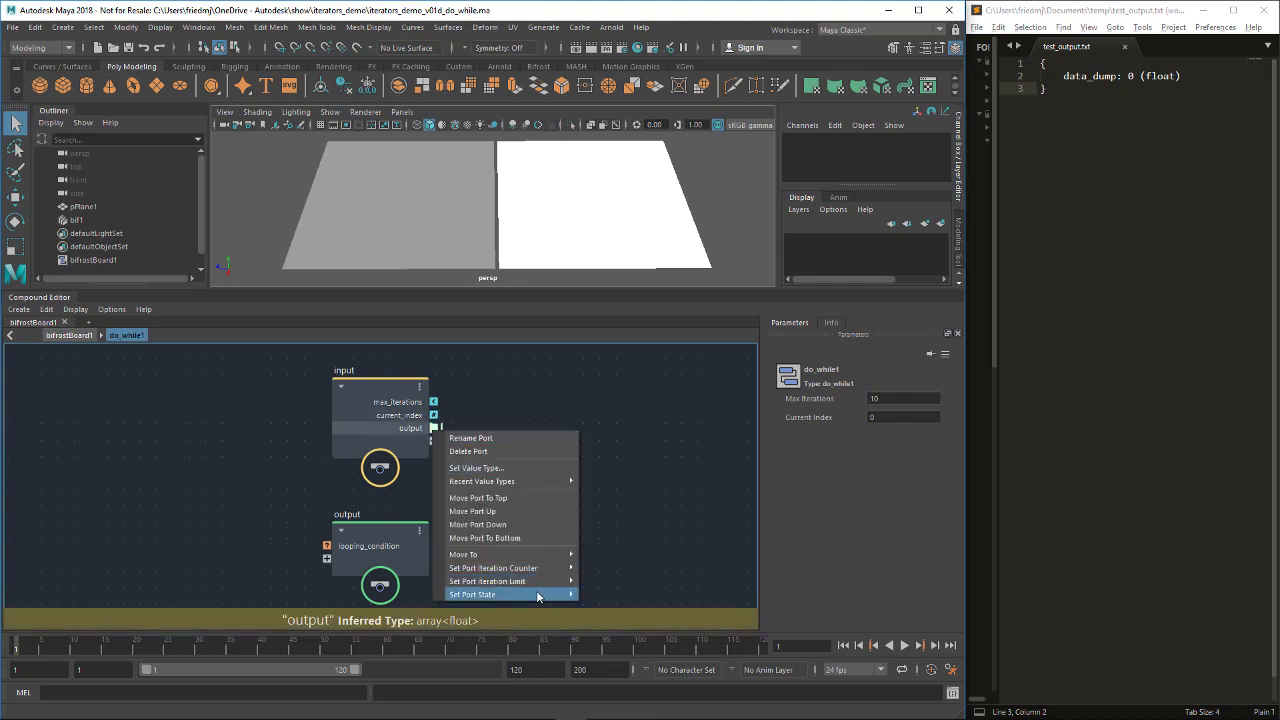
pyautogui.click(249, 471)
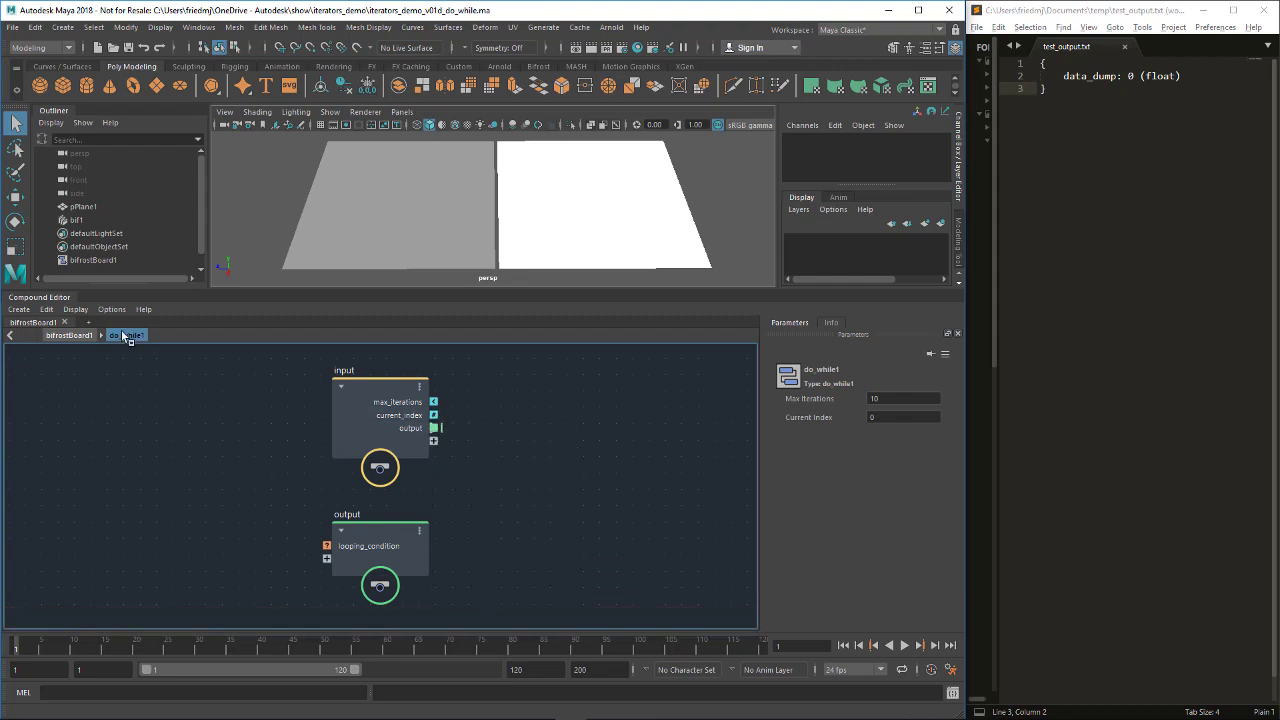
pyautogui.click(69, 335)
# Make room before do_while1 and add an array_size node between it and the length node
pyautogui.moveTo(318, 542); pyautogui.dragTo(280, 540)
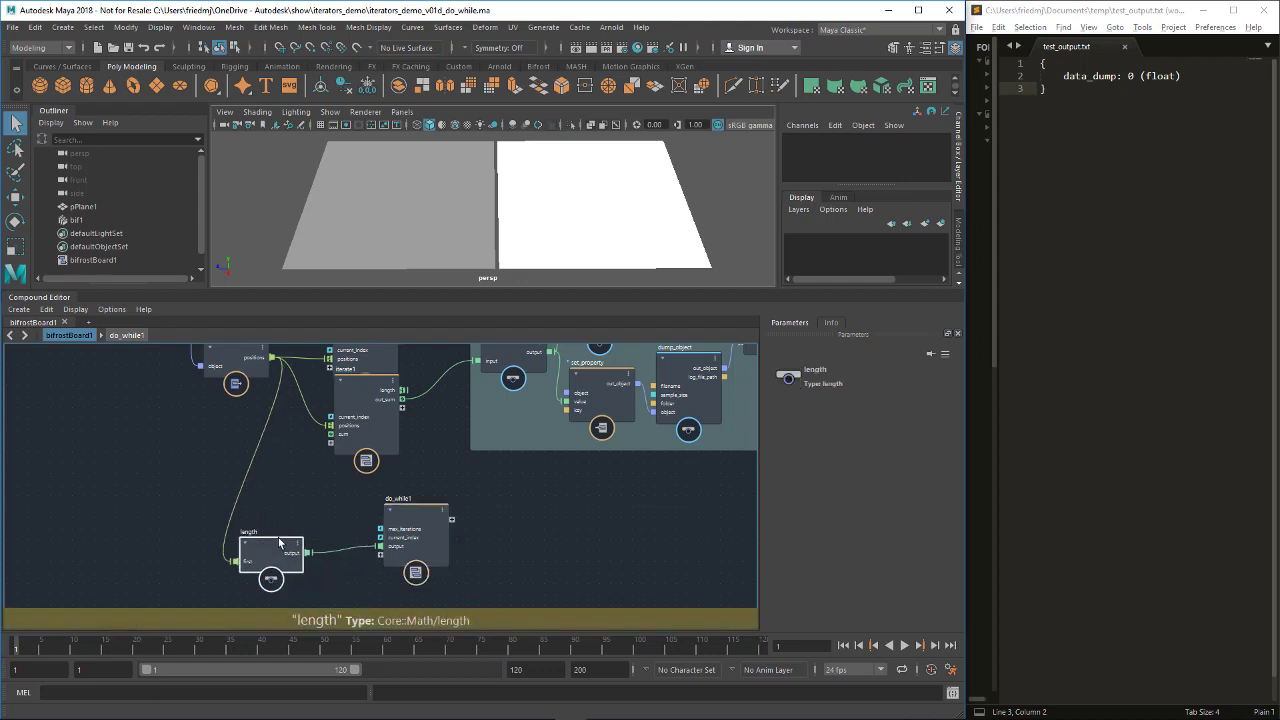
pyautogui.click(332, 521)
pyautogui.press('Tab')
pyautogui.write('arra')
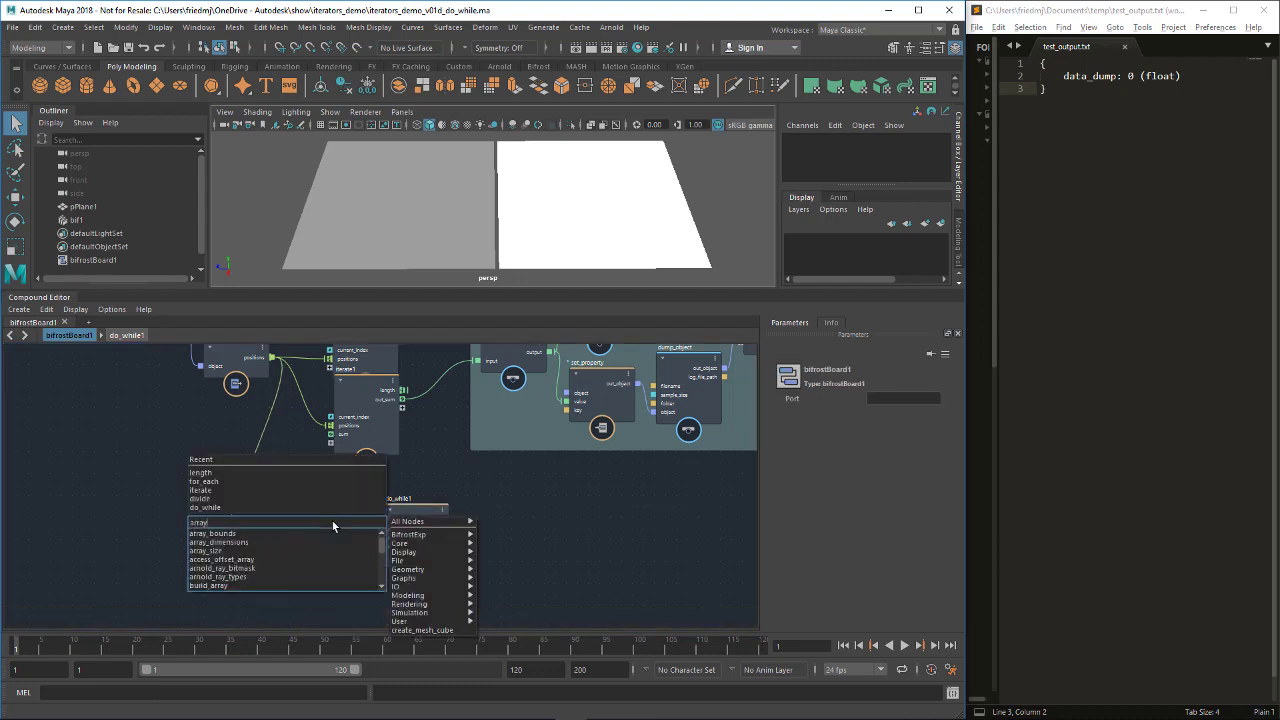
pyautogui.press('Down')
pyautogui.press('Down')
pyautogui.press('Down')
pyautogui.press('Return')
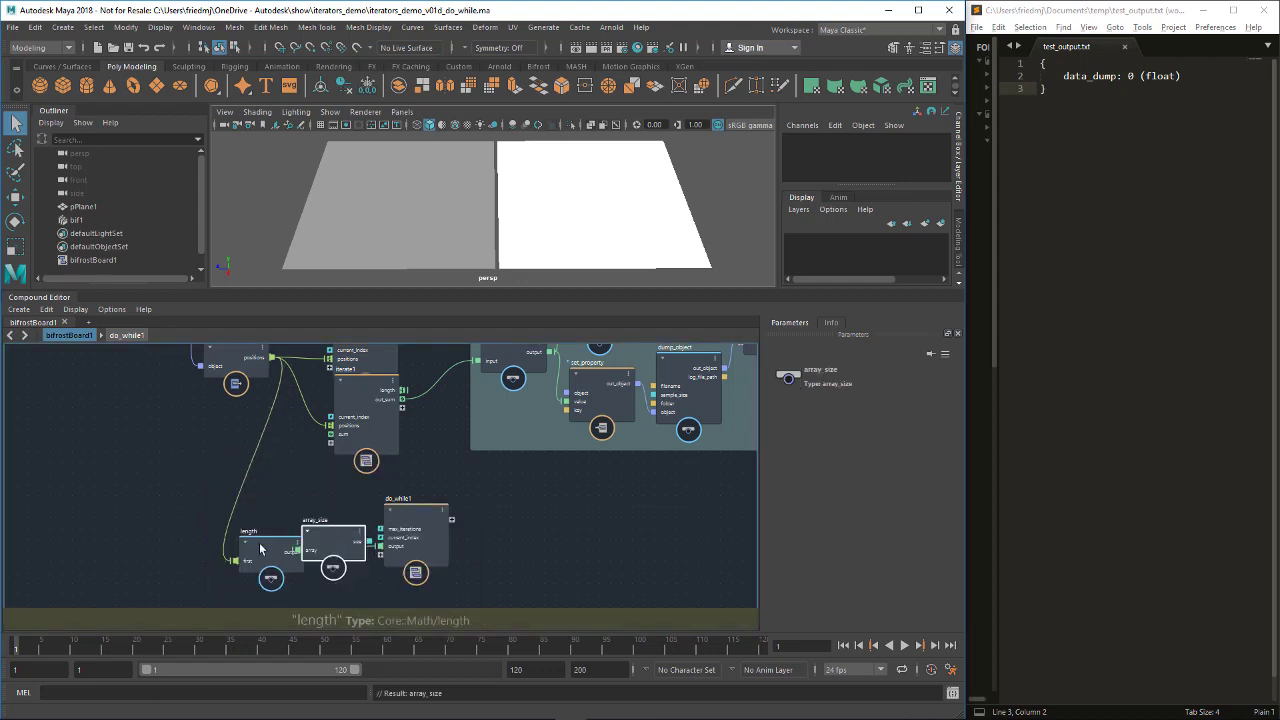
# Wire length's output through array_size into do_while1's max_iterations and tidy the node positions
pyautogui.moveTo(285, 556); pyautogui.dragTo(381, 528)
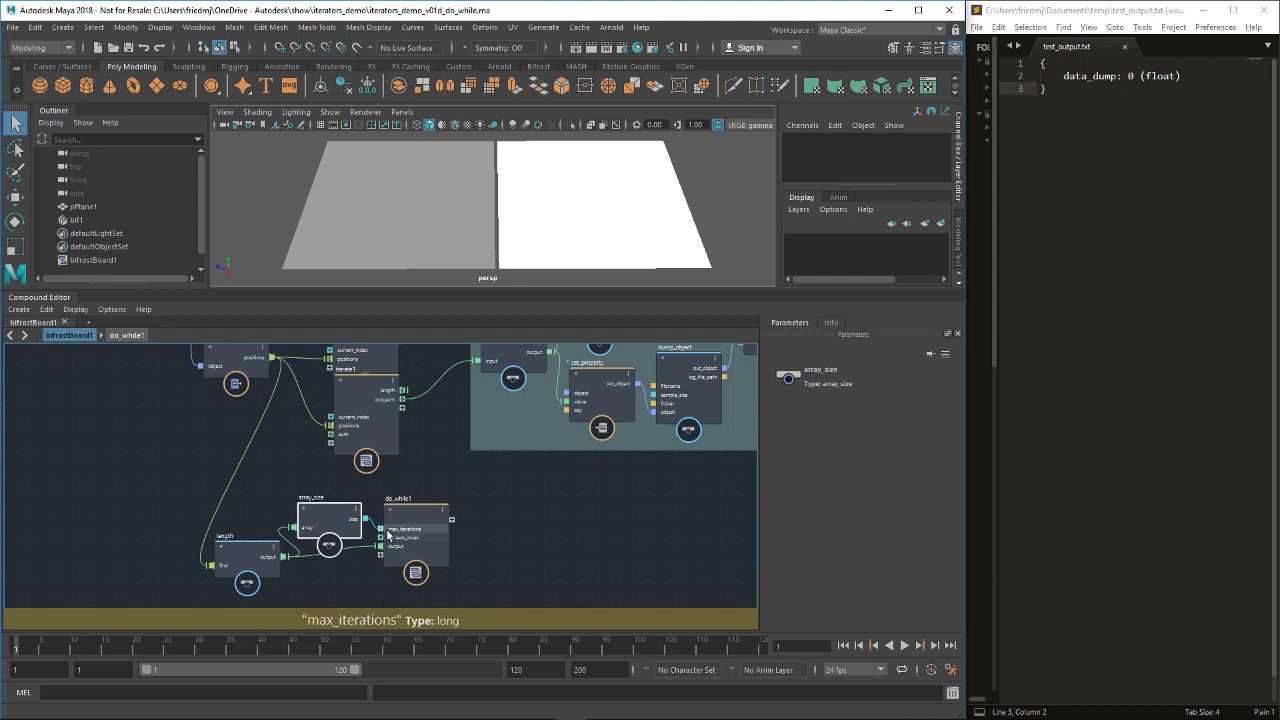
pyautogui.moveTo(331, 519); pyautogui.dragTo(333, 514)
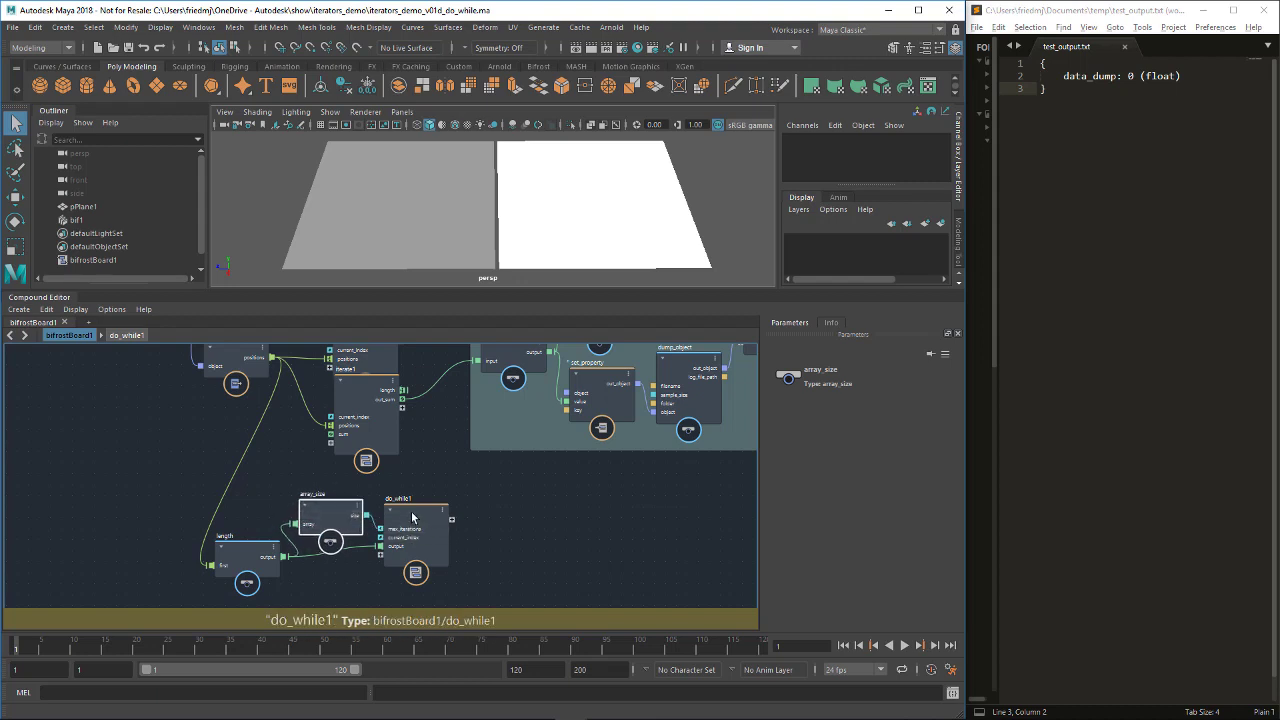
pyautogui.moveTo(418, 509); pyautogui.dragTo(418, 514)
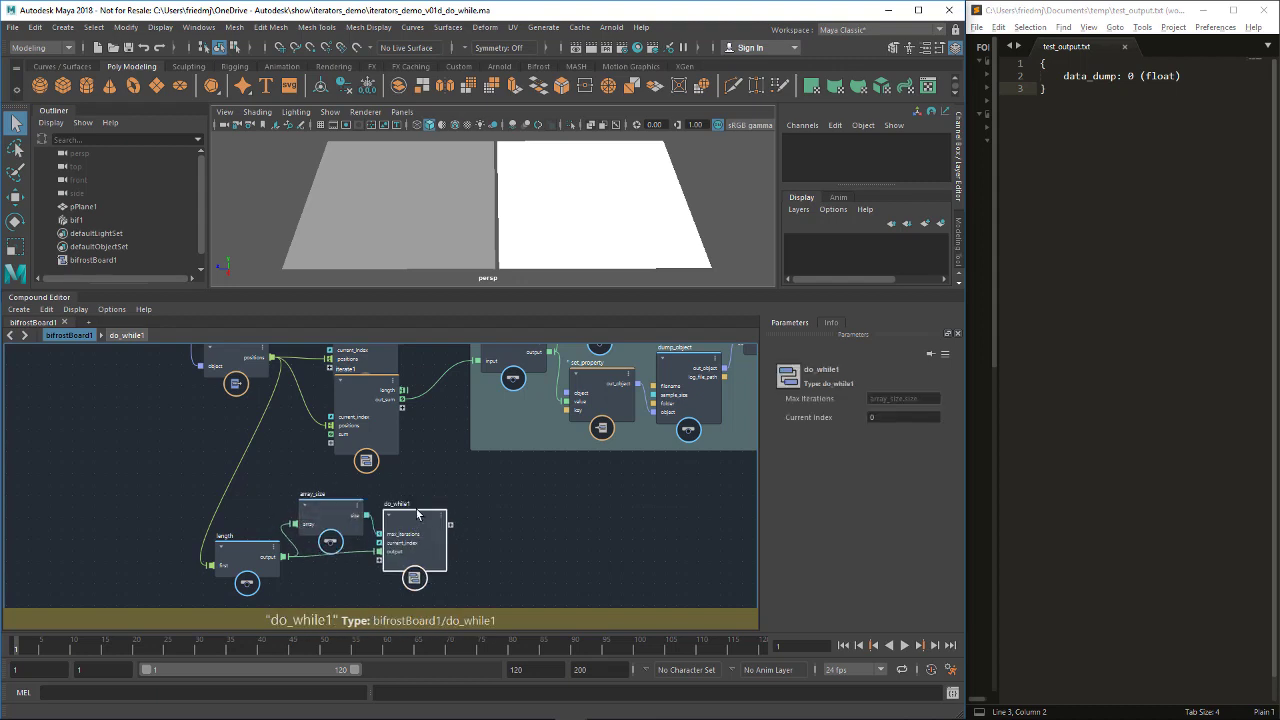
pyautogui.click(328, 514)
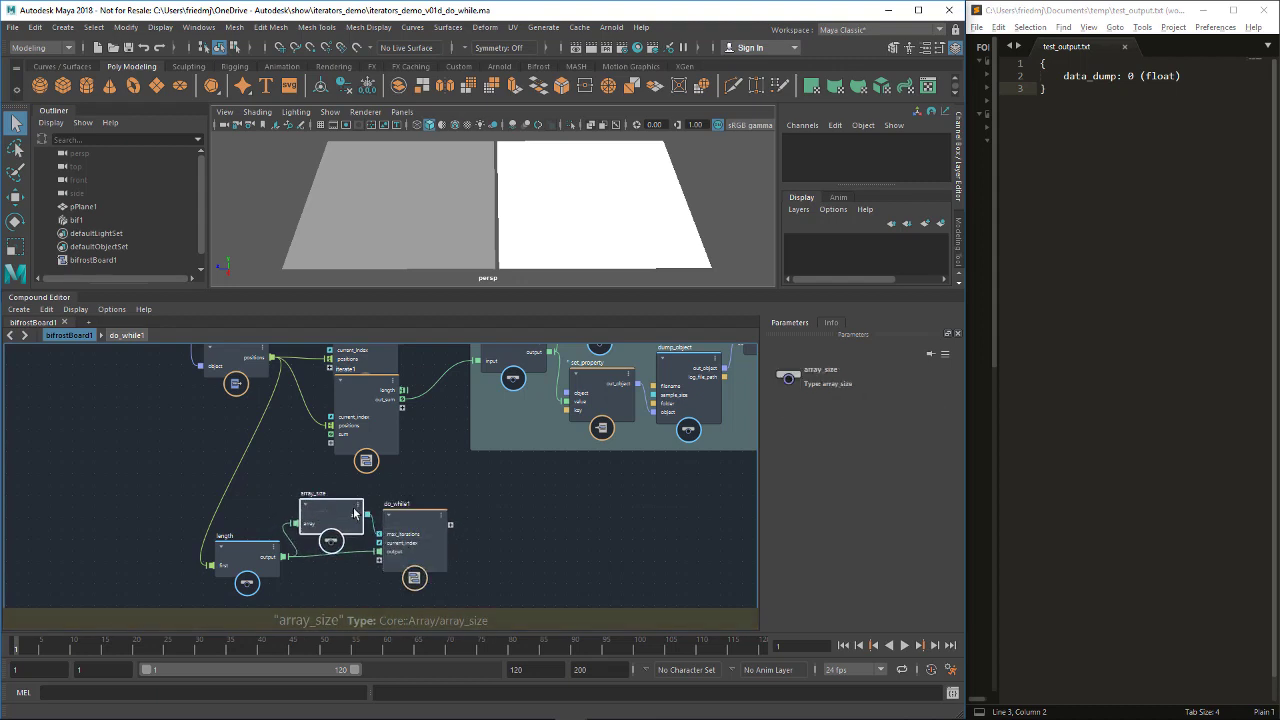
# Open the do_while1 compound and place its input and output nodes side by side with room between them
pyautogui.doubleClick(404, 534)
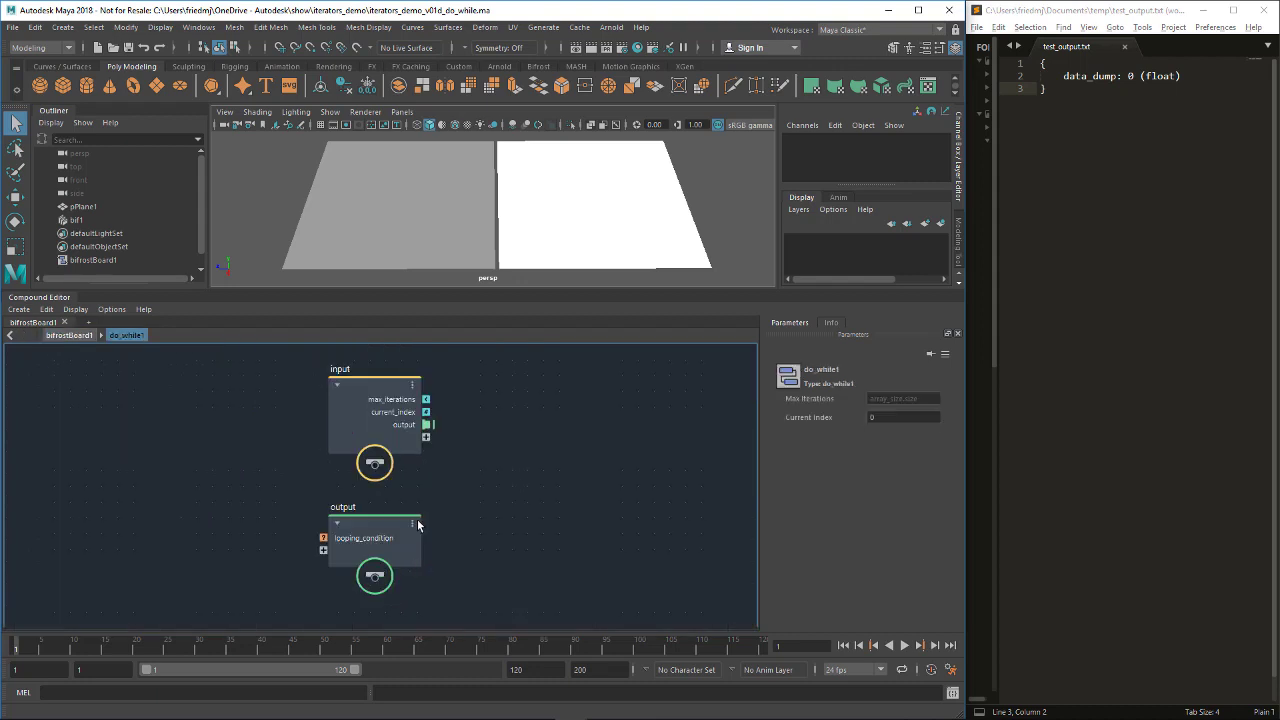
pyautogui.moveTo(410, 515); pyautogui.dragTo(560, 427)
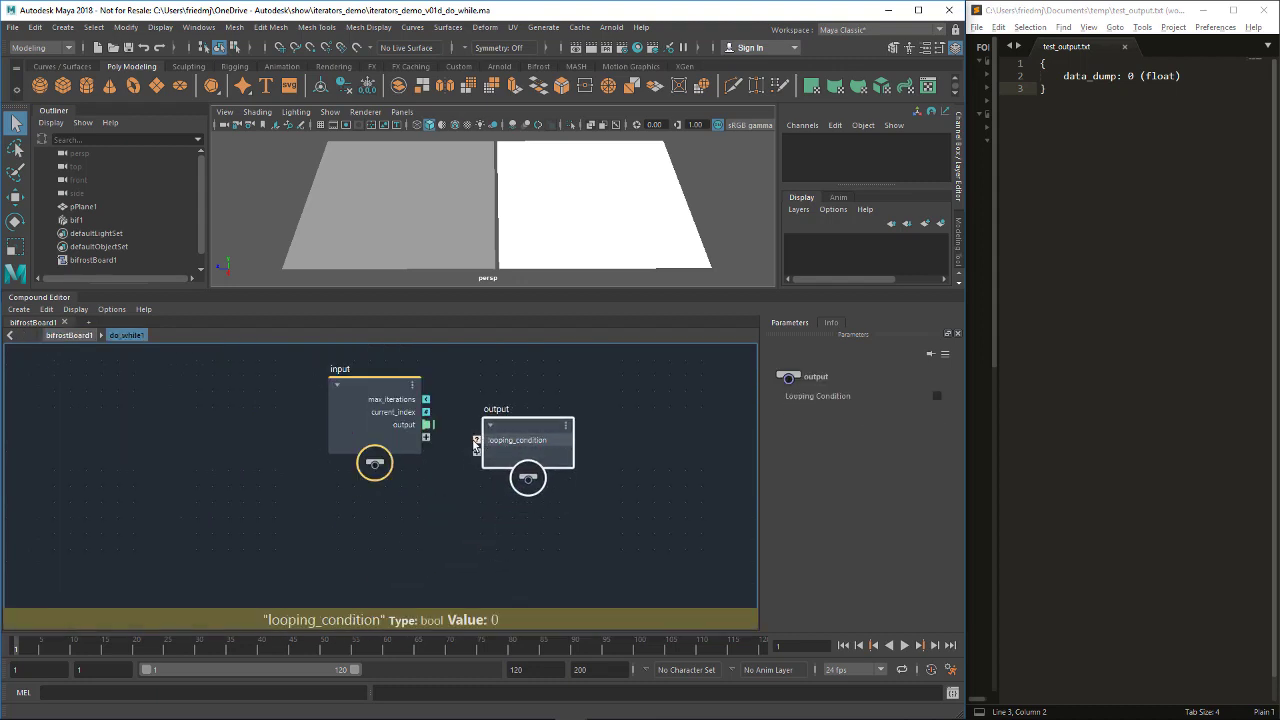
pyautogui.moveTo(380, 410); pyautogui.dragTo(209, 430)
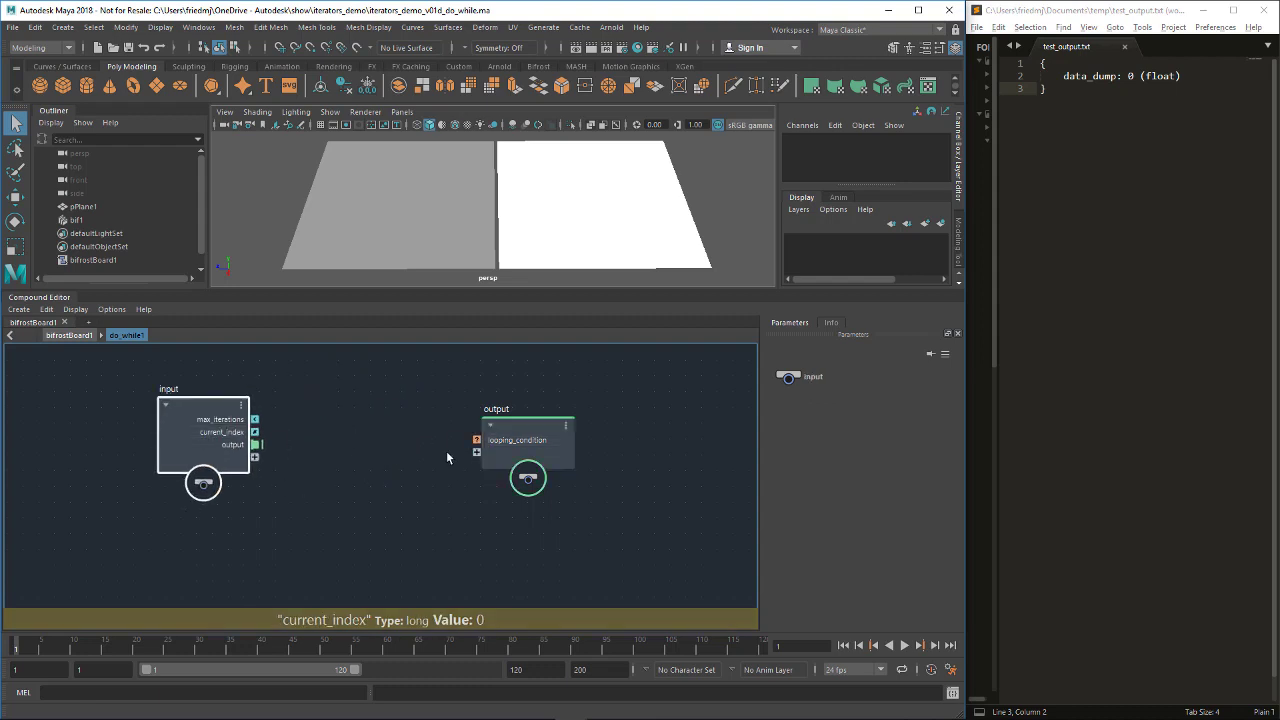
# Return to bifrostBoard1, connect iterate1's length output to pass1's input, and examine the dumped lengths up to the zero entry in test_output.txt
pyautogui.click(72, 335)
pyautogui.moveTo(410, 393); pyautogui.dragTo(403, 390)
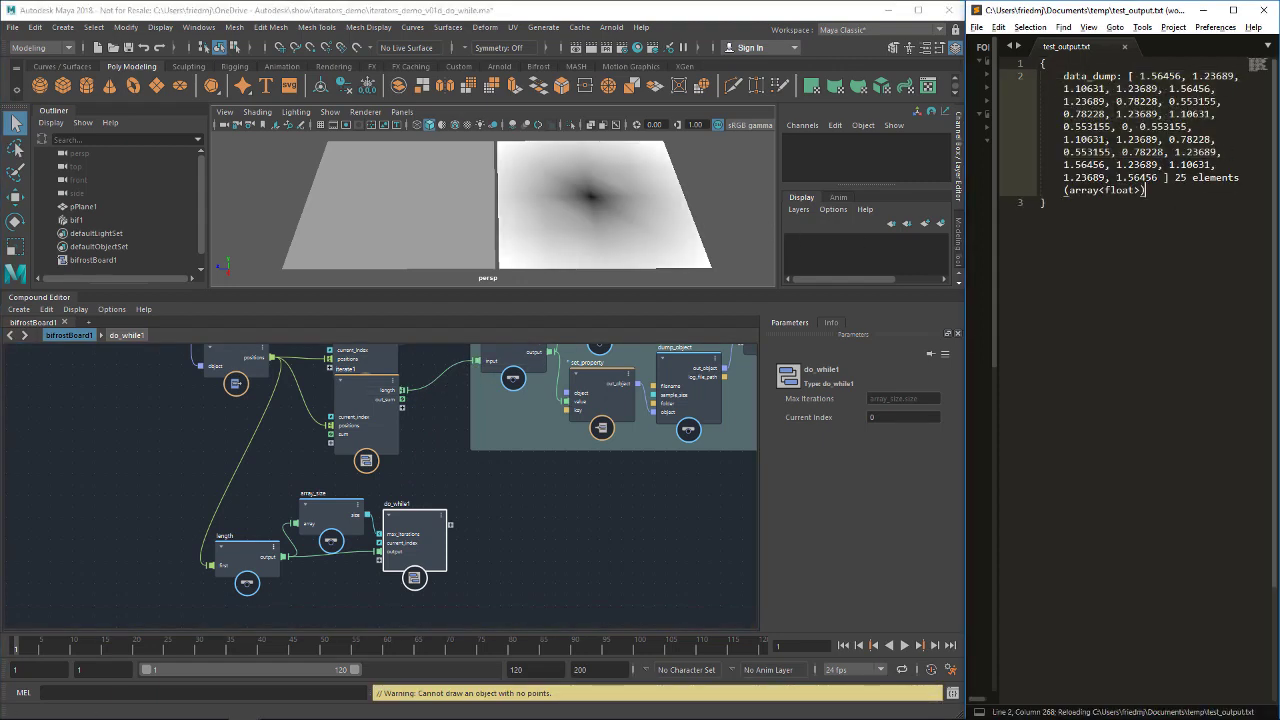
pyautogui.moveTo(1141, 76); pyautogui.dragTo(1157, 177)
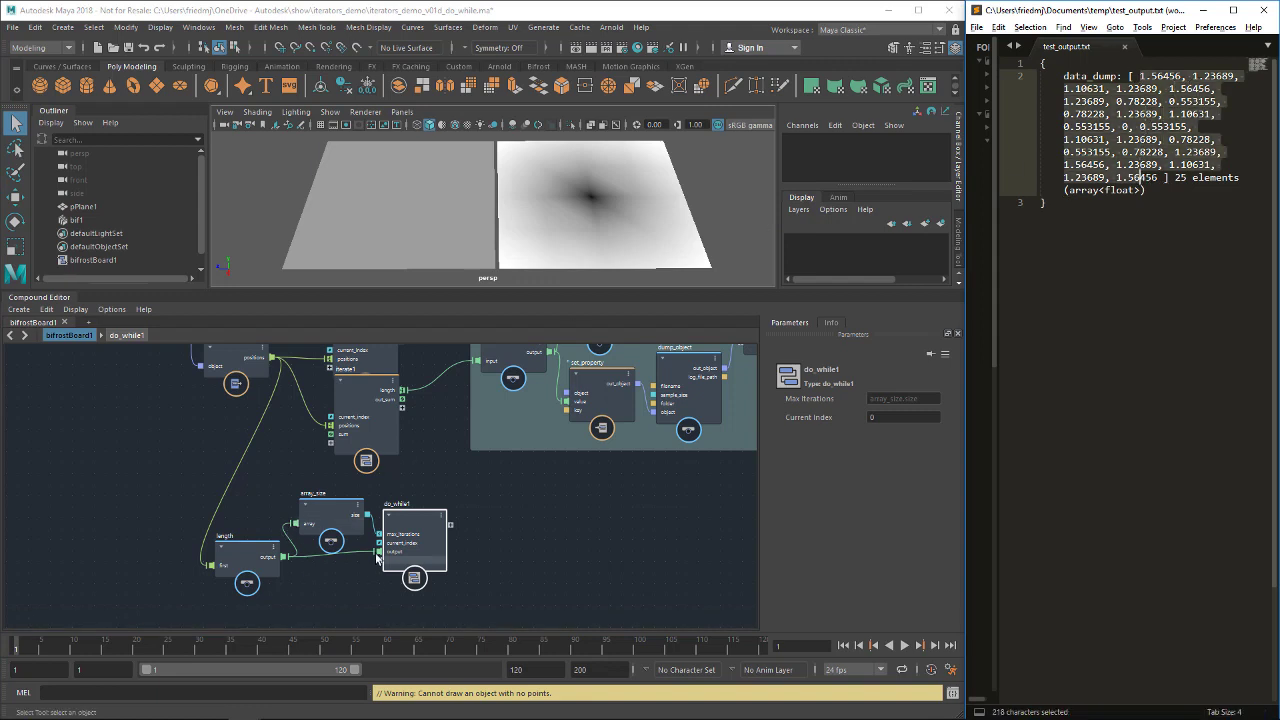
pyautogui.click(1123, 343)
pyautogui.moveTo(1121, 127); pyautogui.dragTo(1135, 130)
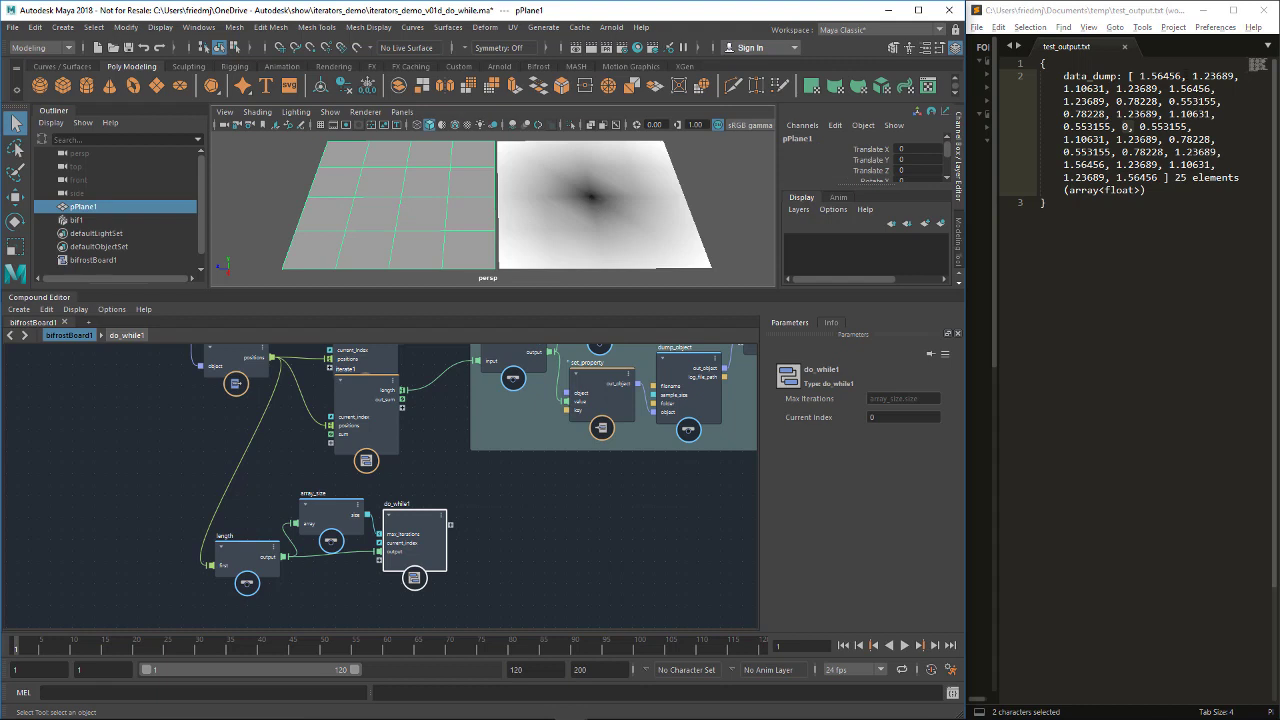
pyautogui.moveTo(1140, 76); pyautogui.dragTo(1123, 127)
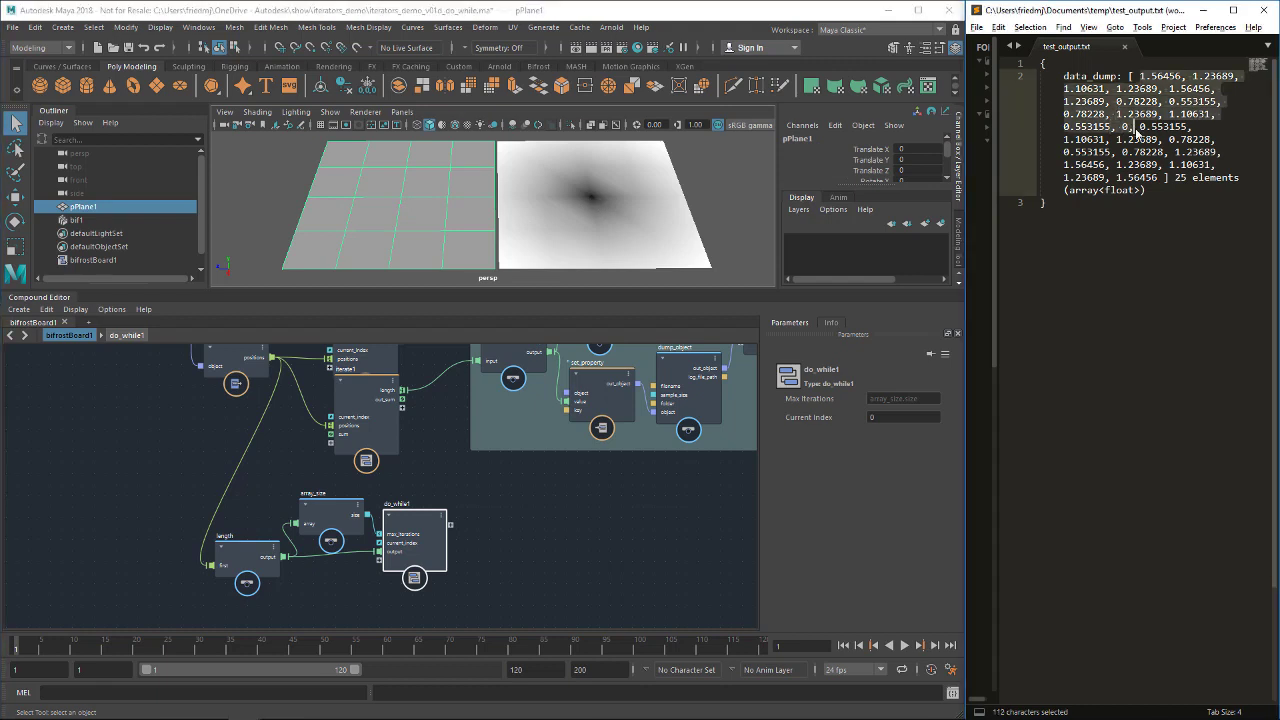
pyautogui.click(1133, 127)
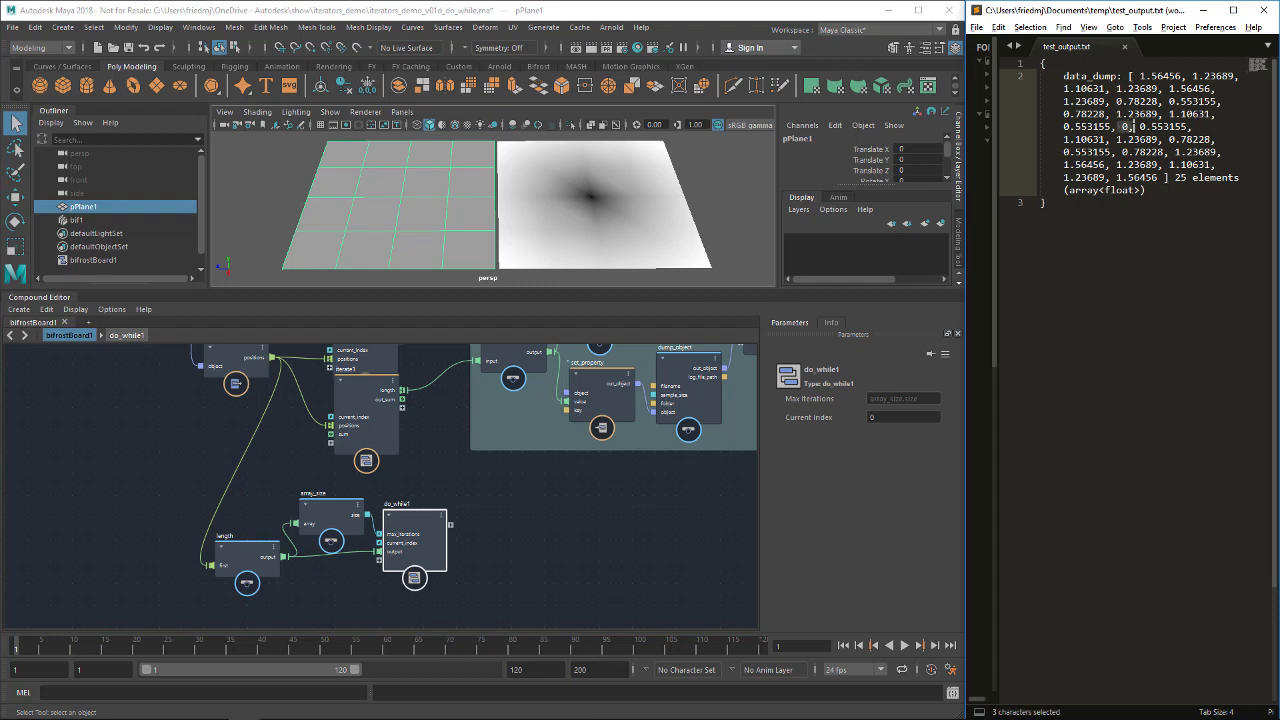
# Open the do_while1 compound and add a get_from_array node between its input and output nodes
pyautogui.doubleClick(413, 523)
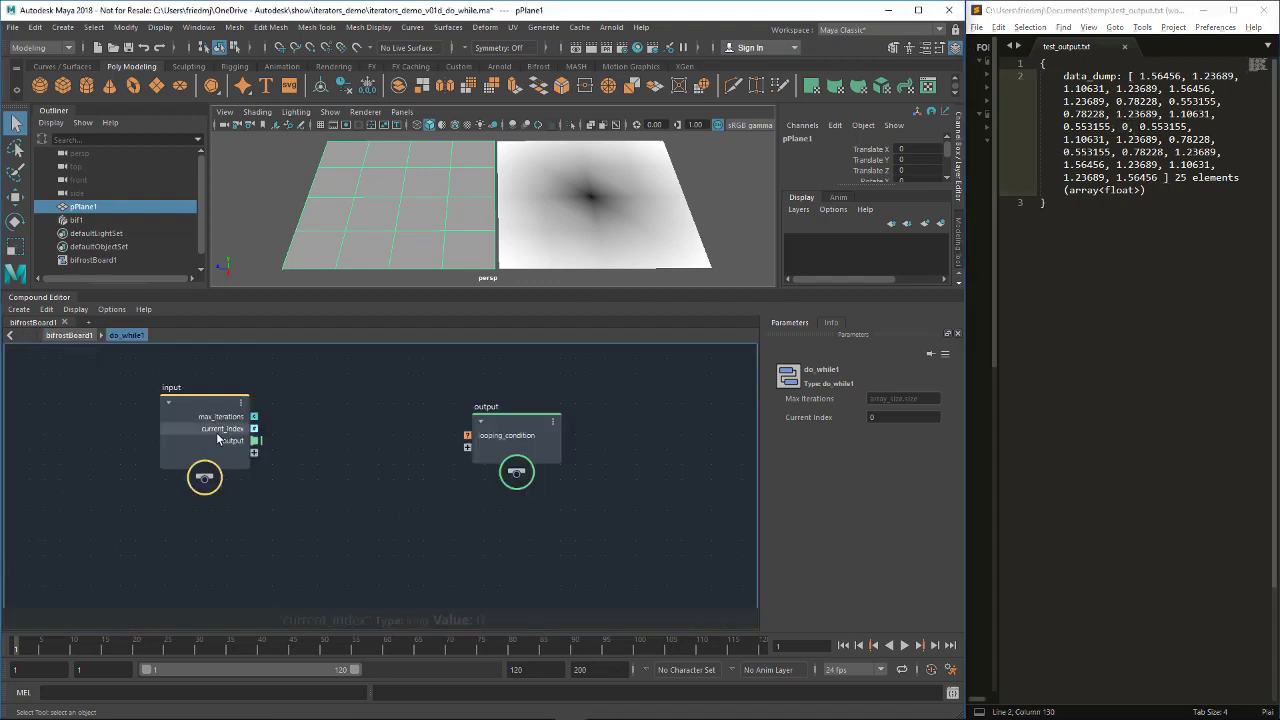
pyautogui.moveTo(250, 463); pyautogui.dragTo(287, 460)
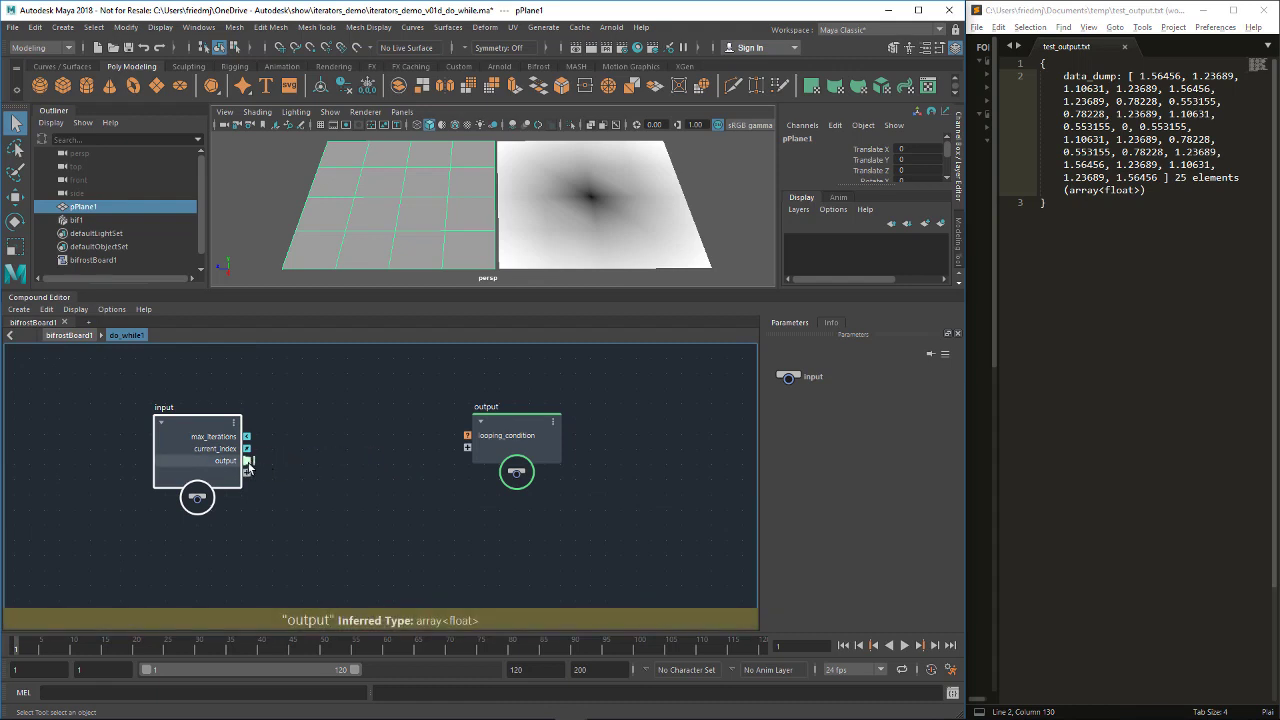
pyautogui.moveTo(258, 461); pyautogui.dragTo(282, 461)
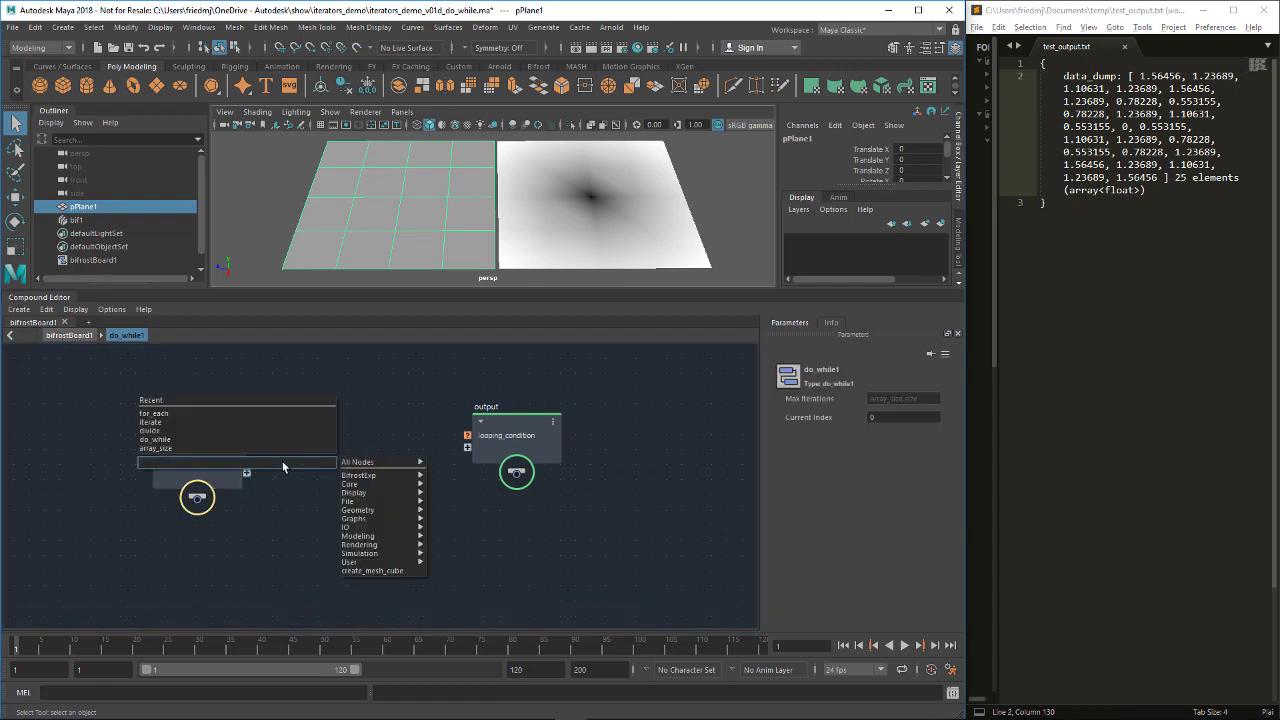
pyautogui.write('get_')
pyautogui.press('Down')
pyautogui.press('Down')
pyautogui.press('Down')
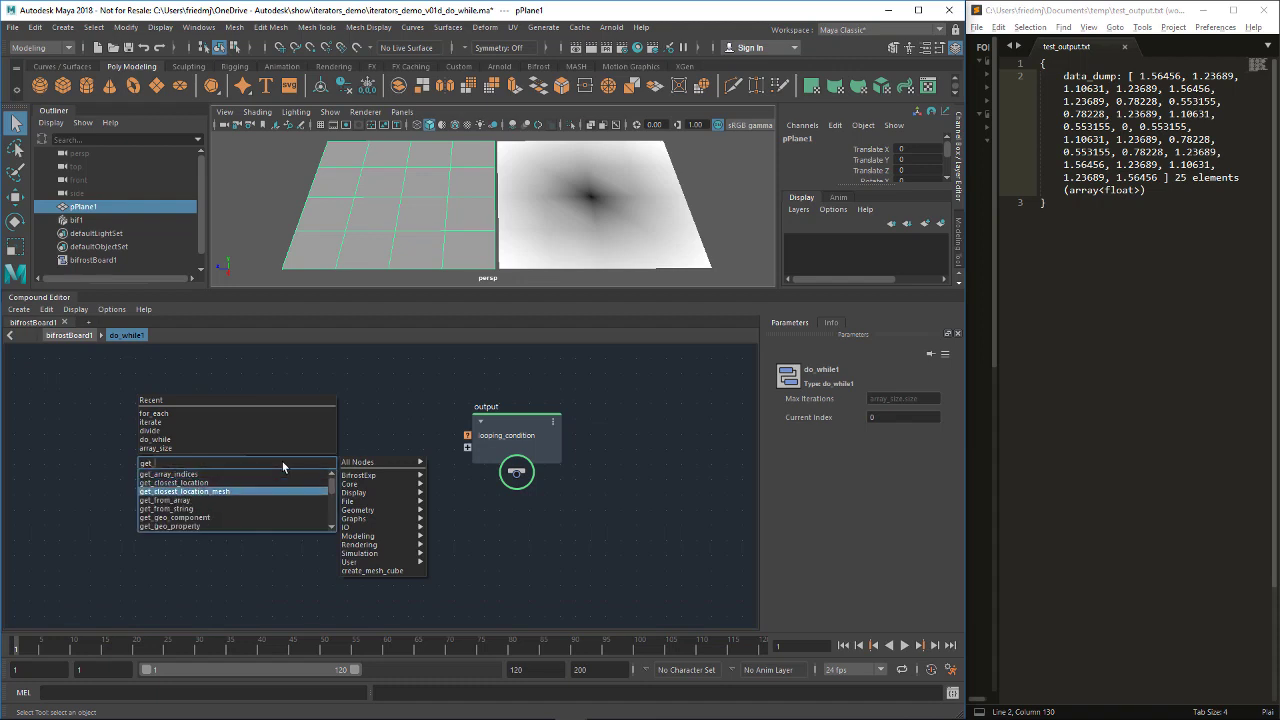
pyautogui.press('Down')
pyautogui.press('Return')
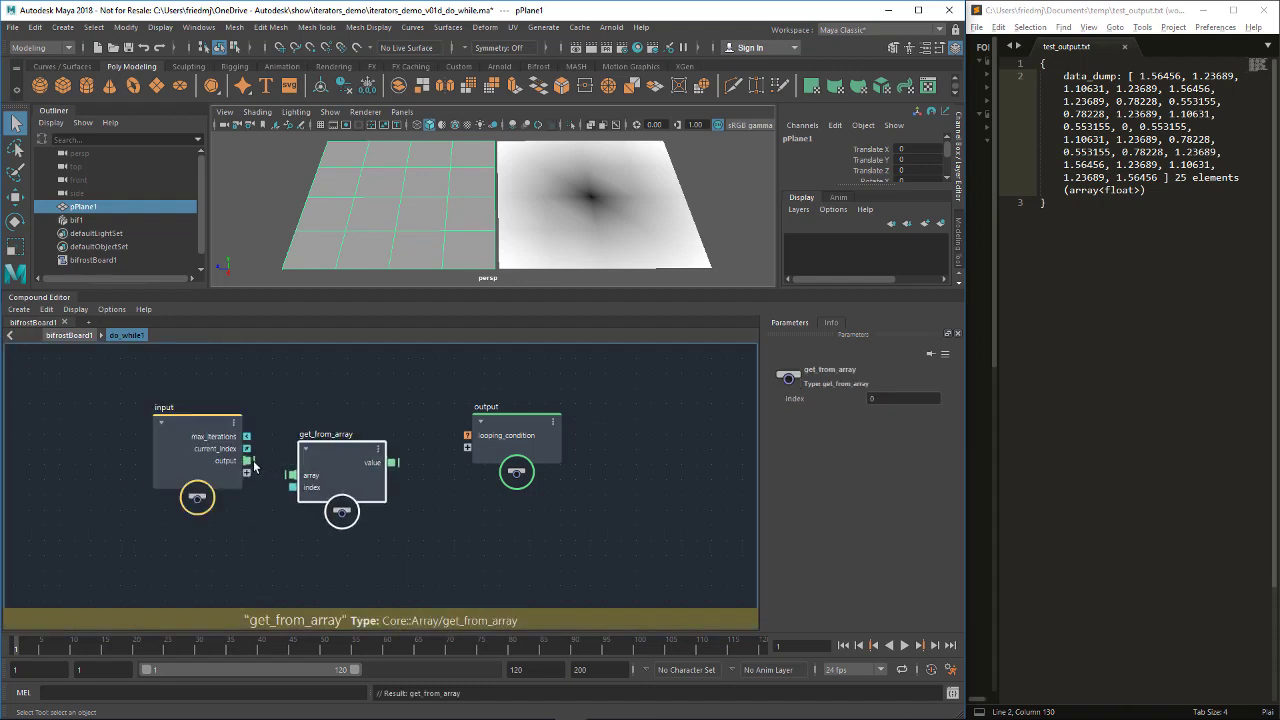
# Feed the input node's output and current_index into get_from_array's array and index, and tidy both nodes' positions
pyautogui.moveTo(249, 461); pyautogui.dragTo(291, 470)
pyautogui.moveTo(178, 449); pyautogui.dragTo(147, 454)
pyautogui.moveTo(364, 444); pyautogui.dragTo(332, 449)
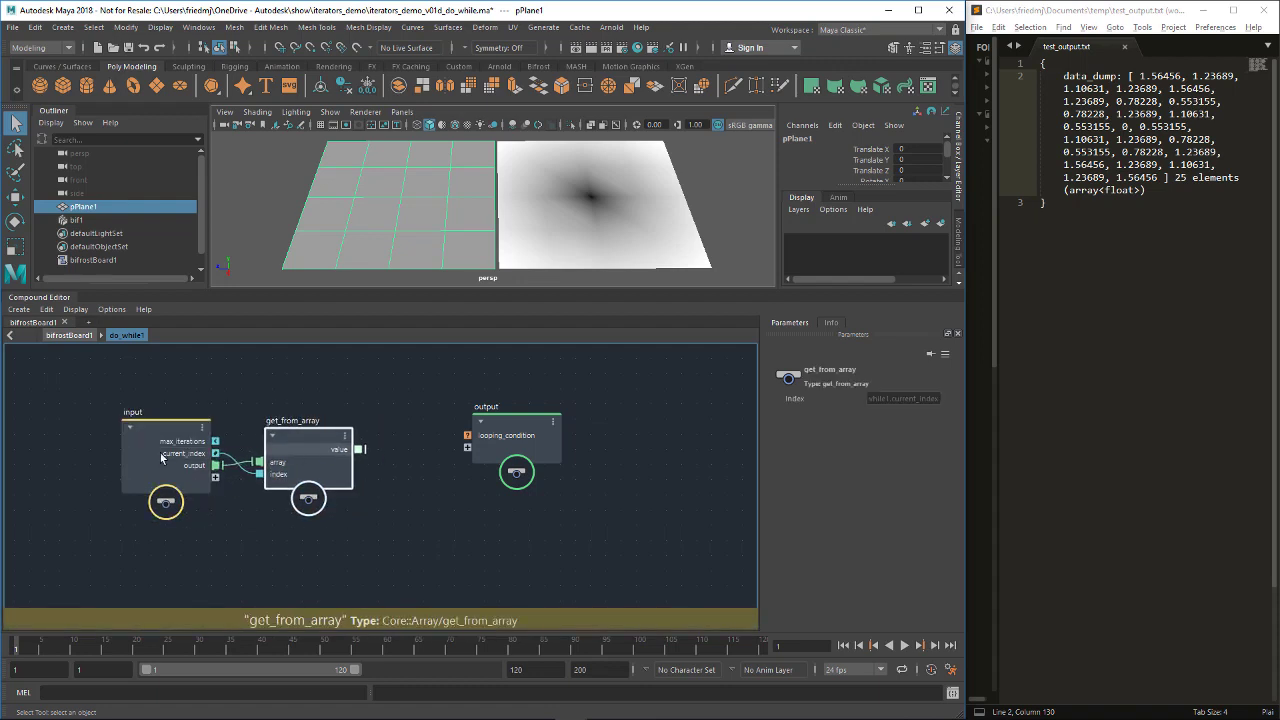
pyautogui.moveTo(161, 458); pyautogui.dragTo(139, 463)
pyautogui.moveTo(302, 440); pyautogui.dragTo(256, 468)
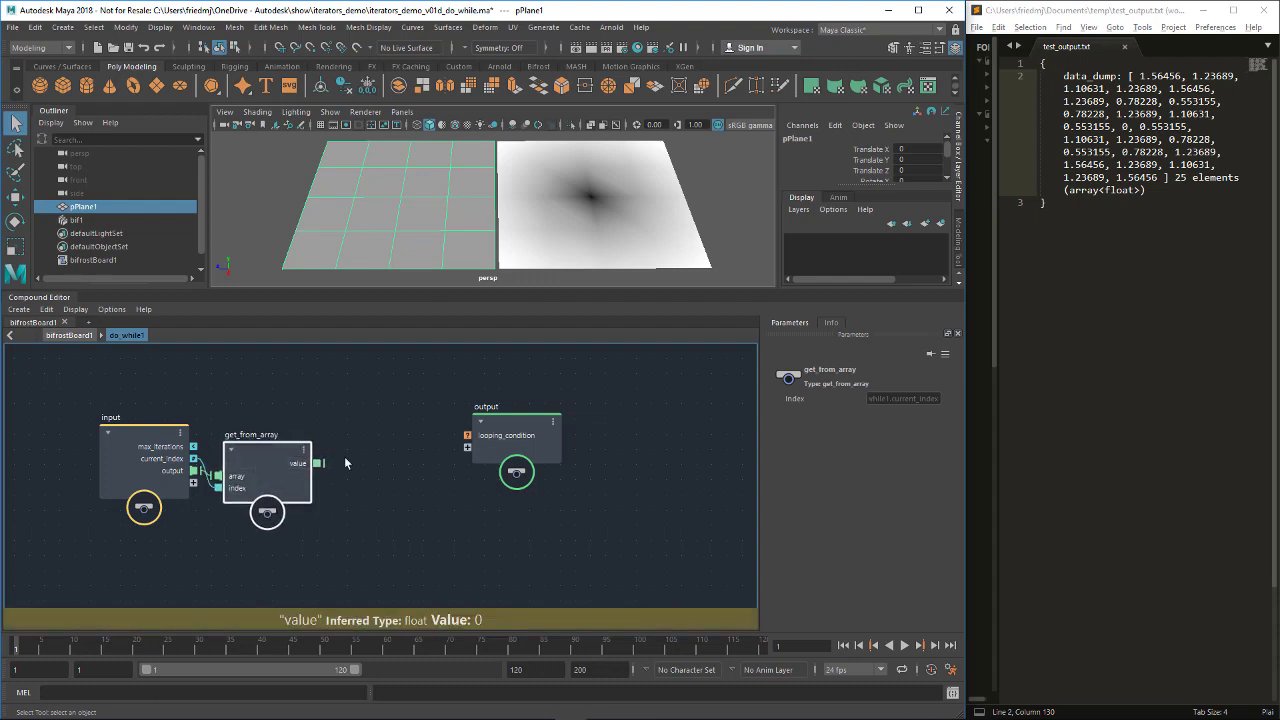
# Add a less node after get_from_array and connect get_from_array's value to its first input
pyautogui.click(375, 458)
pyautogui.press('Tab')
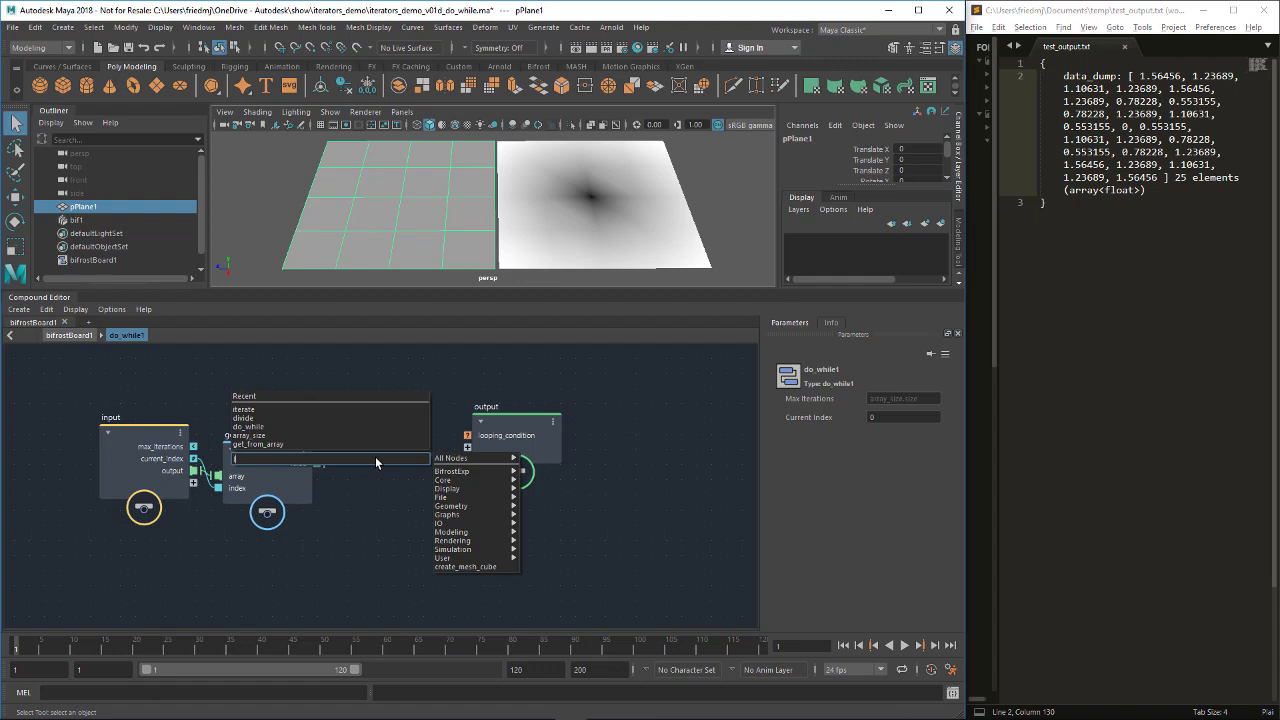
pyautogui.write('less')
pyautogui.press('Return')
pyautogui.moveTo(375, 463); pyautogui.dragTo(389, 441)
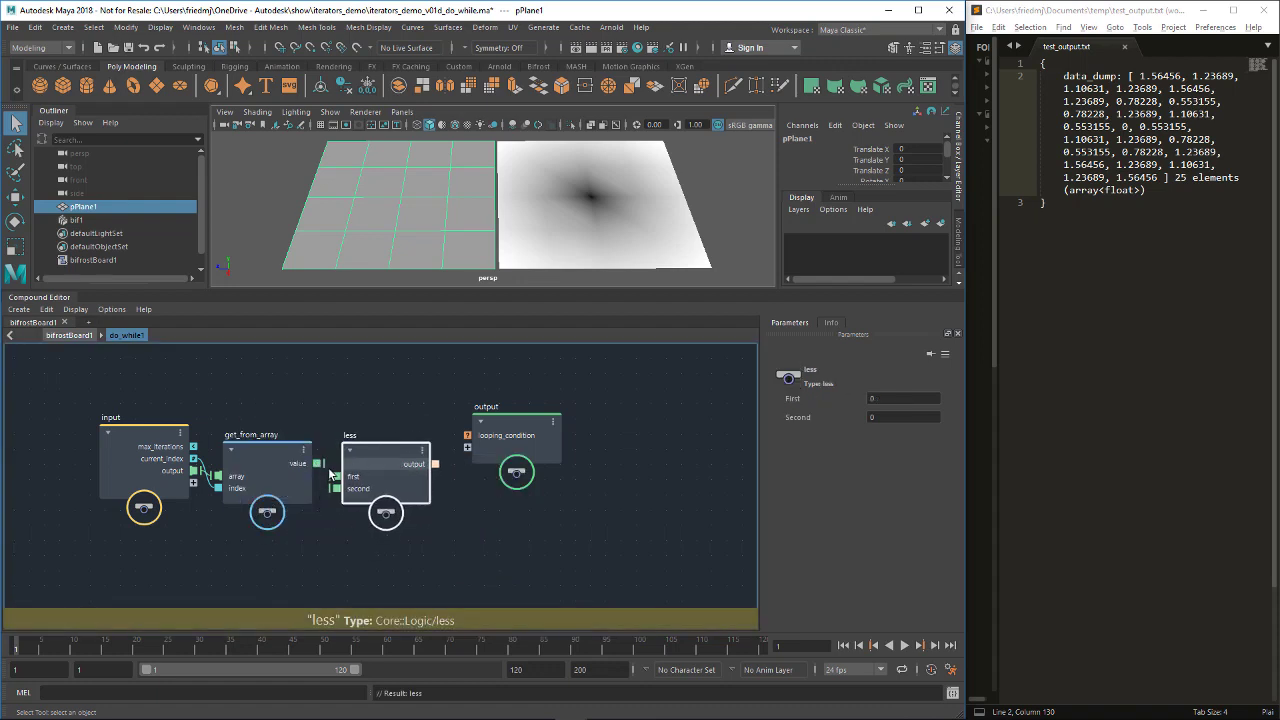
pyautogui.moveTo(317, 463); pyautogui.dragTo(341, 475)
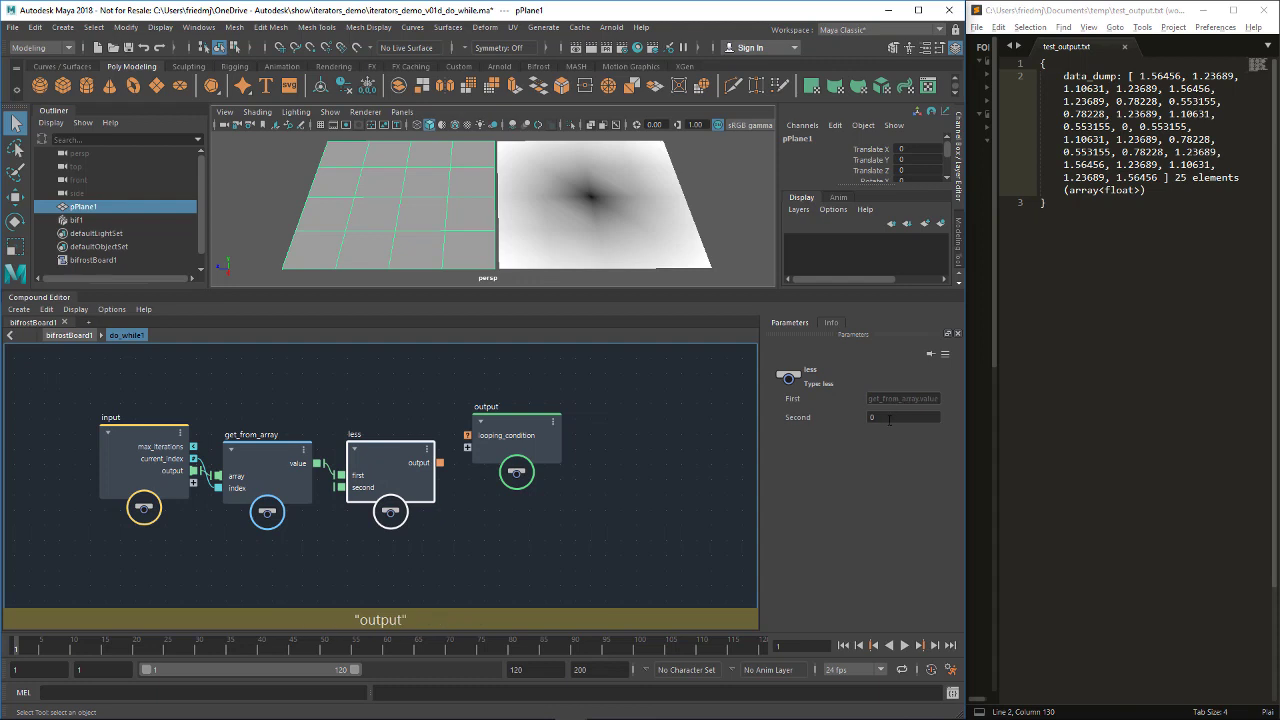
# Set the less node's Second value to 0.001 and connect its output to the output node's looping_condition
pyautogui.click(810, 415)
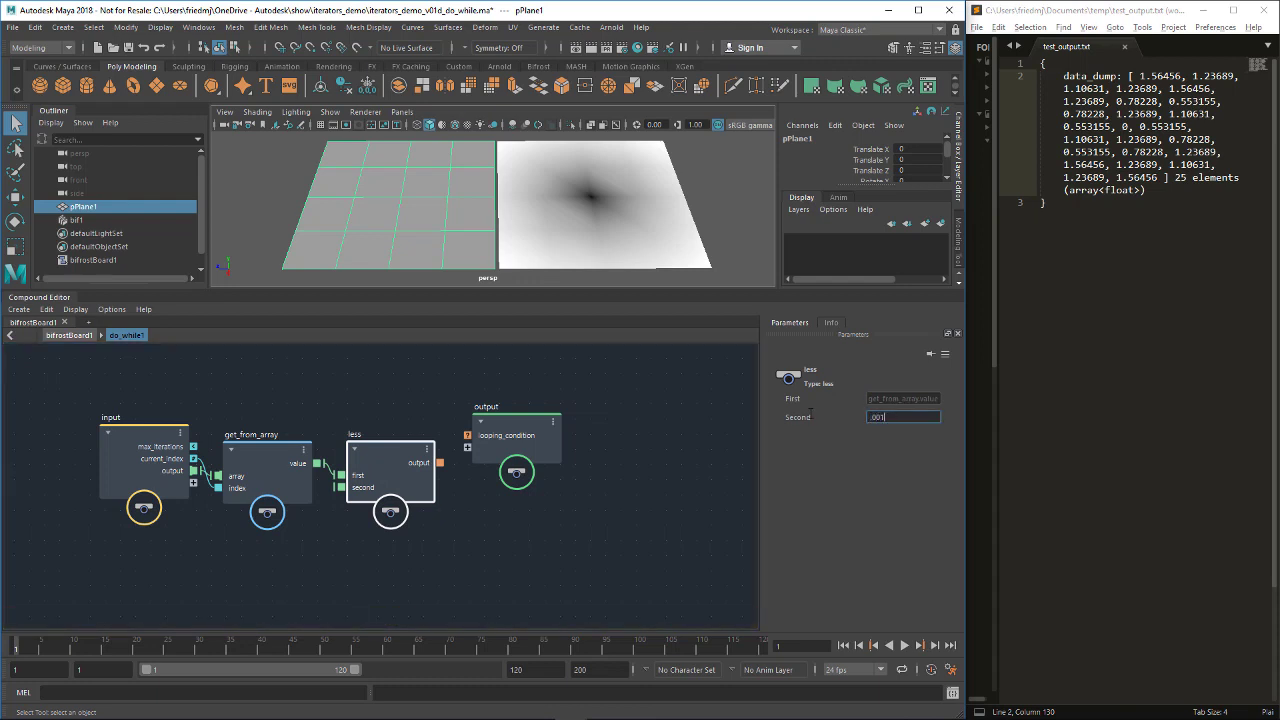
pyautogui.write('0.001')
pyautogui.moveTo(408, 476); pyautogui.dragTo(503, 440)
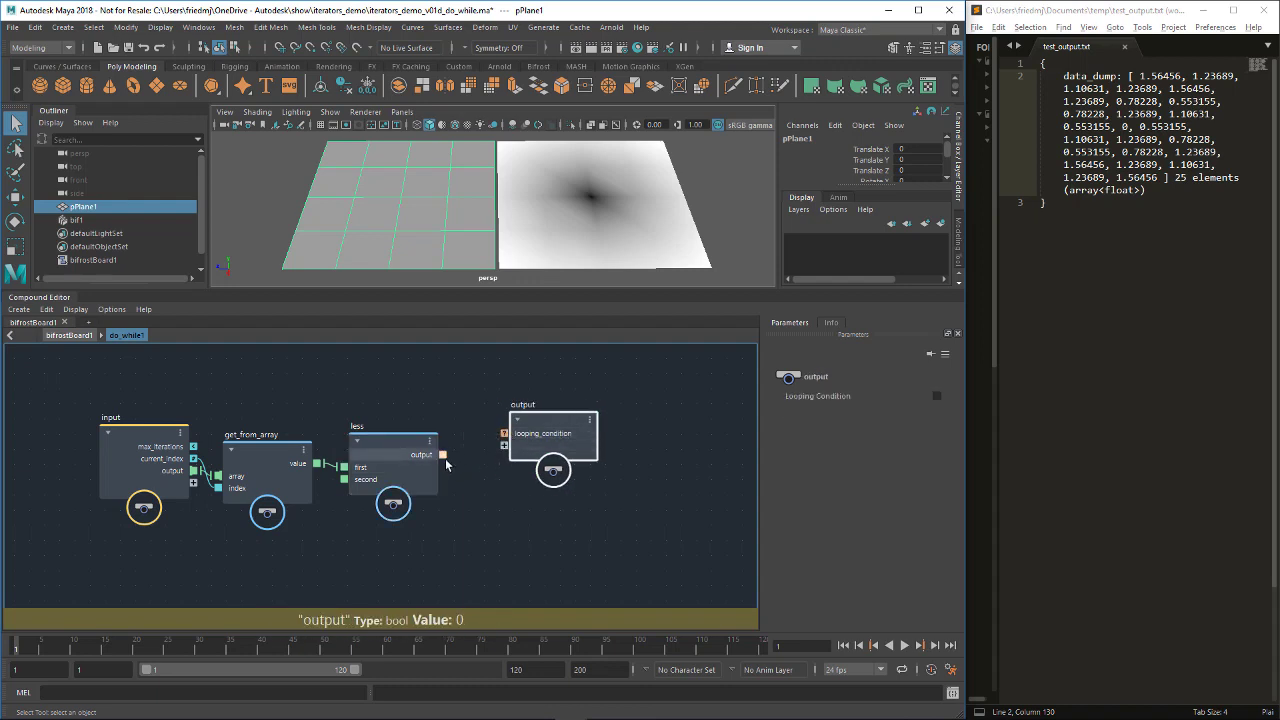
pyautogui.moveTo(443, 454); pyautogui.dragTo(503, 436)
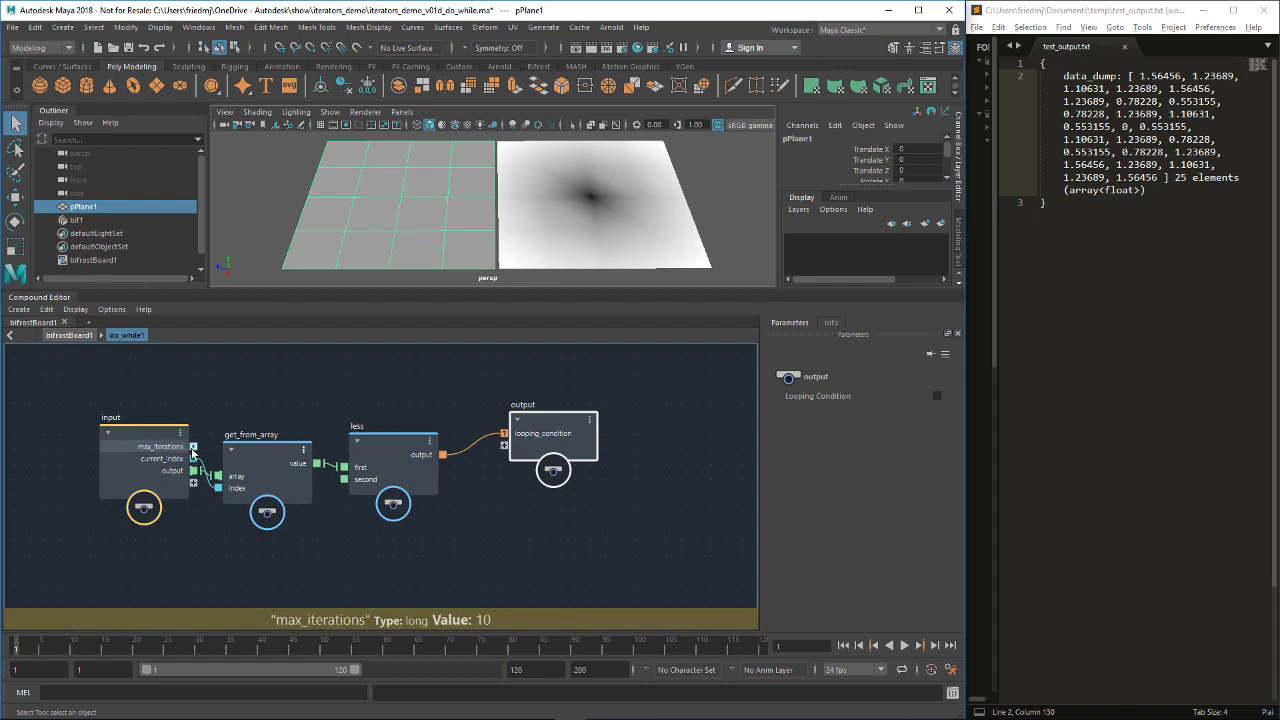
# Connect current_index to a new port on the output node and rename that port last_index
pyautogui.moveTo(216, 415); pyautogui.dragTo(505, 445)
pyautogui.rightClick(538, 451)
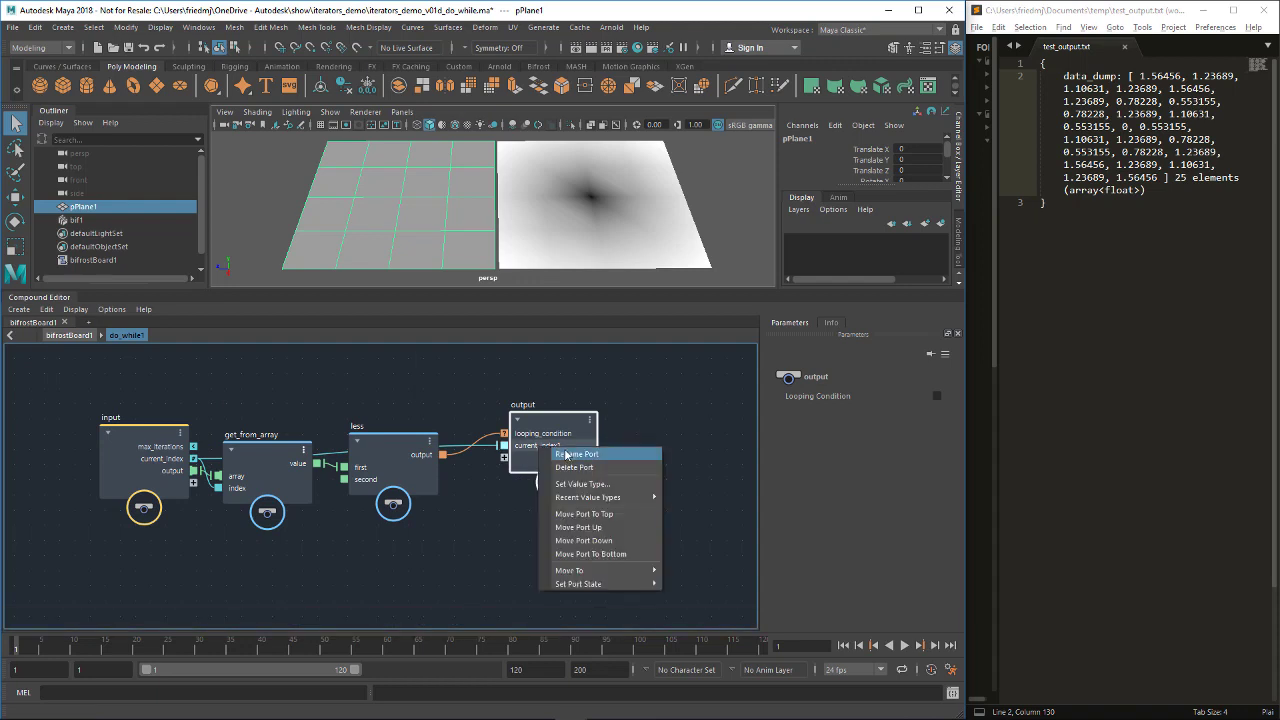
pyautogui.click(565, 455)
pyautogui.write('last_inde')
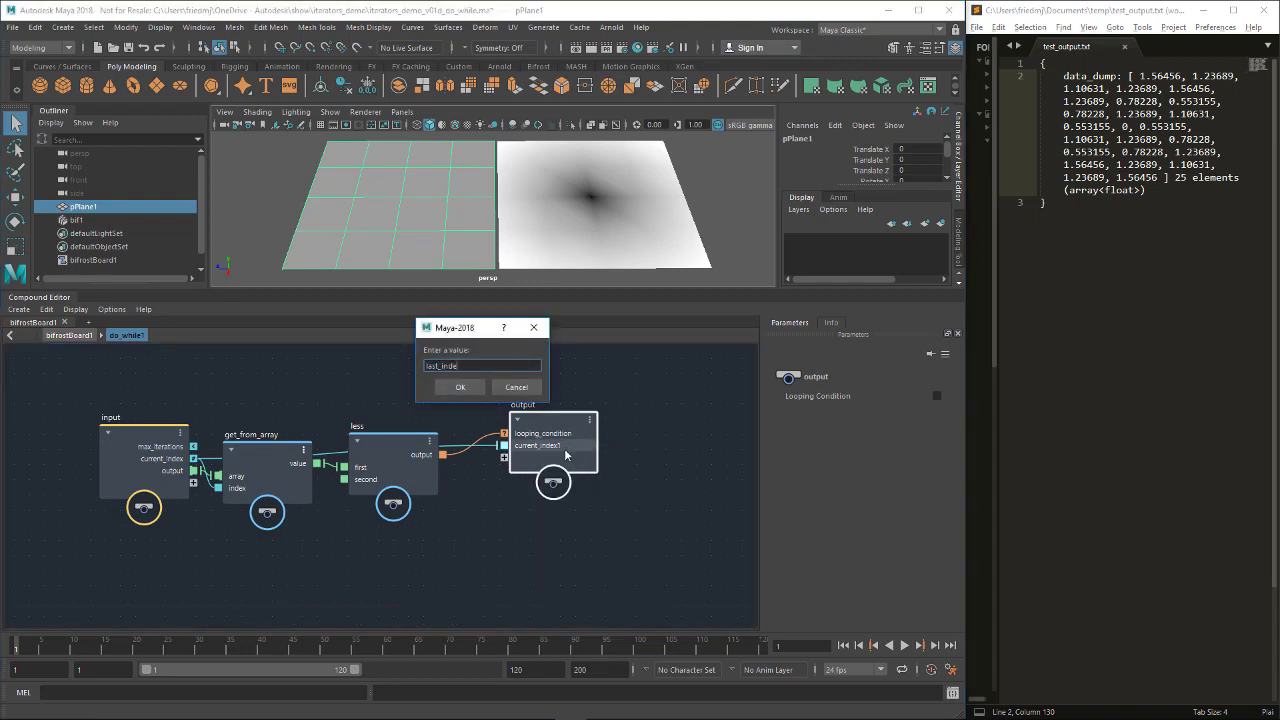
pyautogui.write('x')
pyautogui.press('Return')
# Return to bifrostBoard1, add a to_float node after do_while1, and wire last_index through it into pass1's input
pyautogui.click(68, 335)
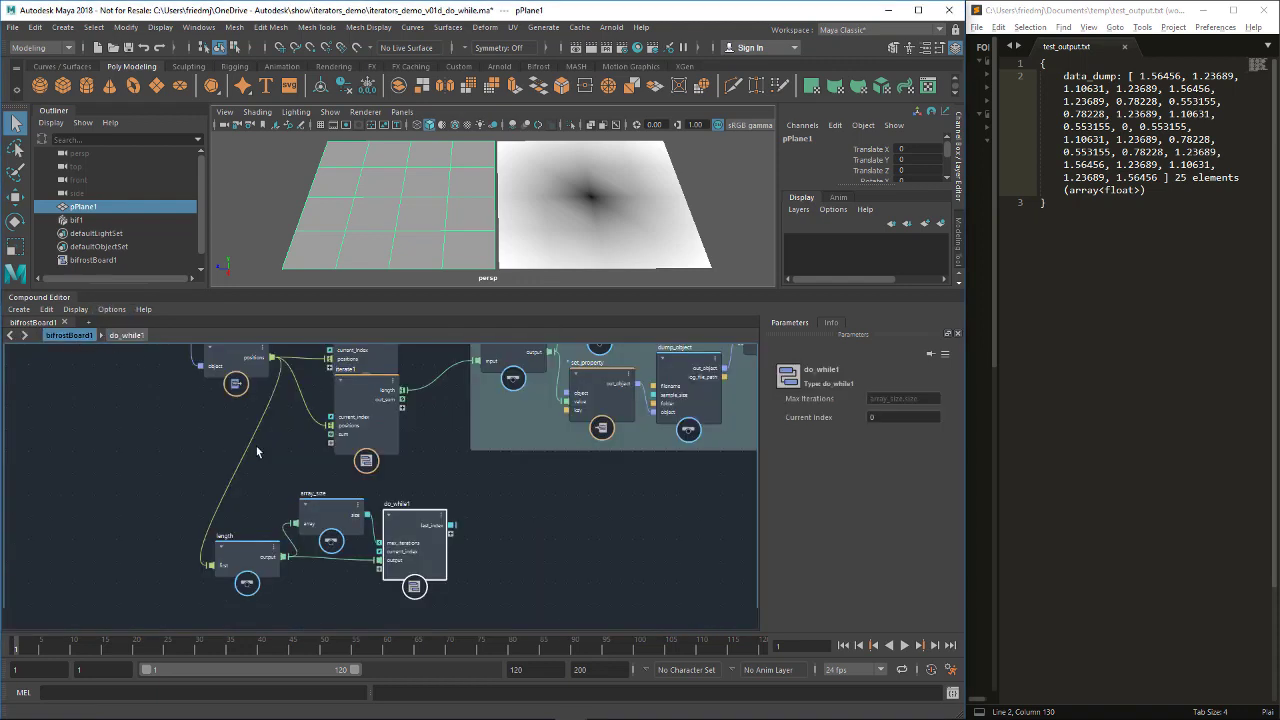
pyautogui.keyDown('alt'); pyautogui.moveTo(511, 520); pyautogui.dragTo(505, 530, button='middle'); pyautogui.keyUp('alt')
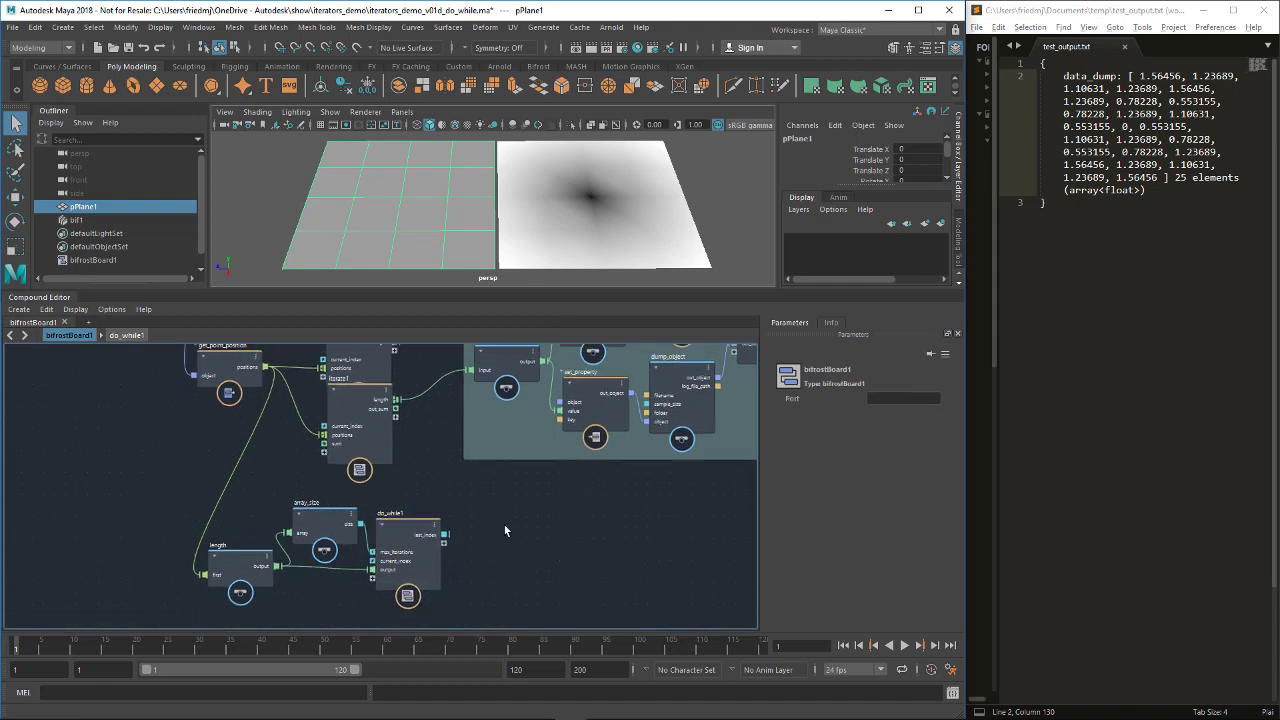
pyautogui.press('Tab')
pyautogui.write('toi')
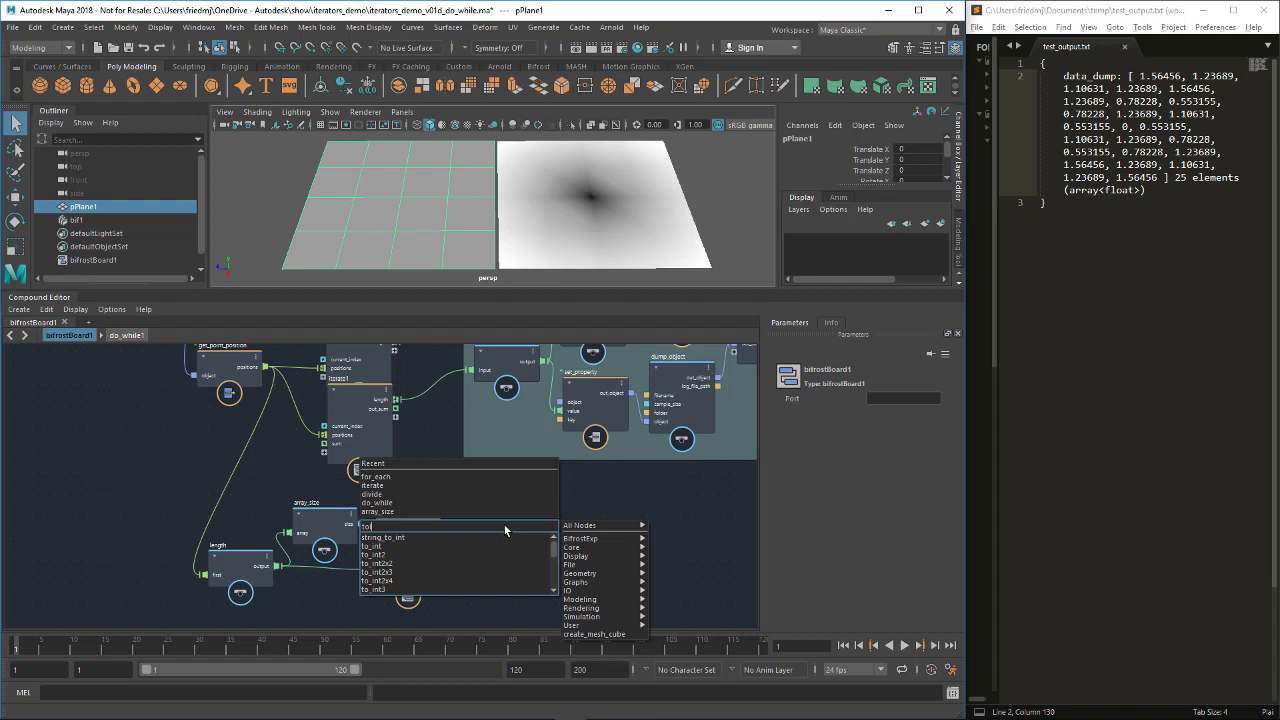
pyautogui.press('BackSpace')
pyautogui.write('_f')
pyautogui.press('Down')
pyautogui.press('Return')
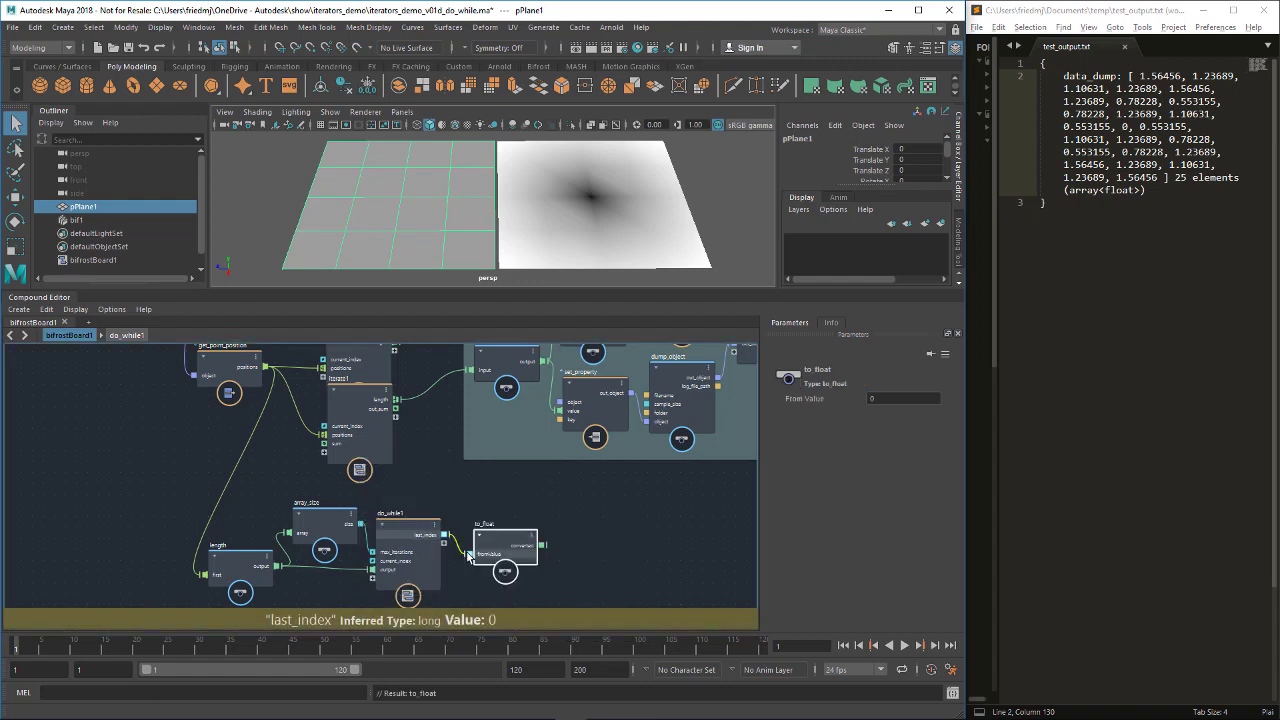
pyautogui.moveTo(444, 535); pyautogui.dragTo(498, 518)
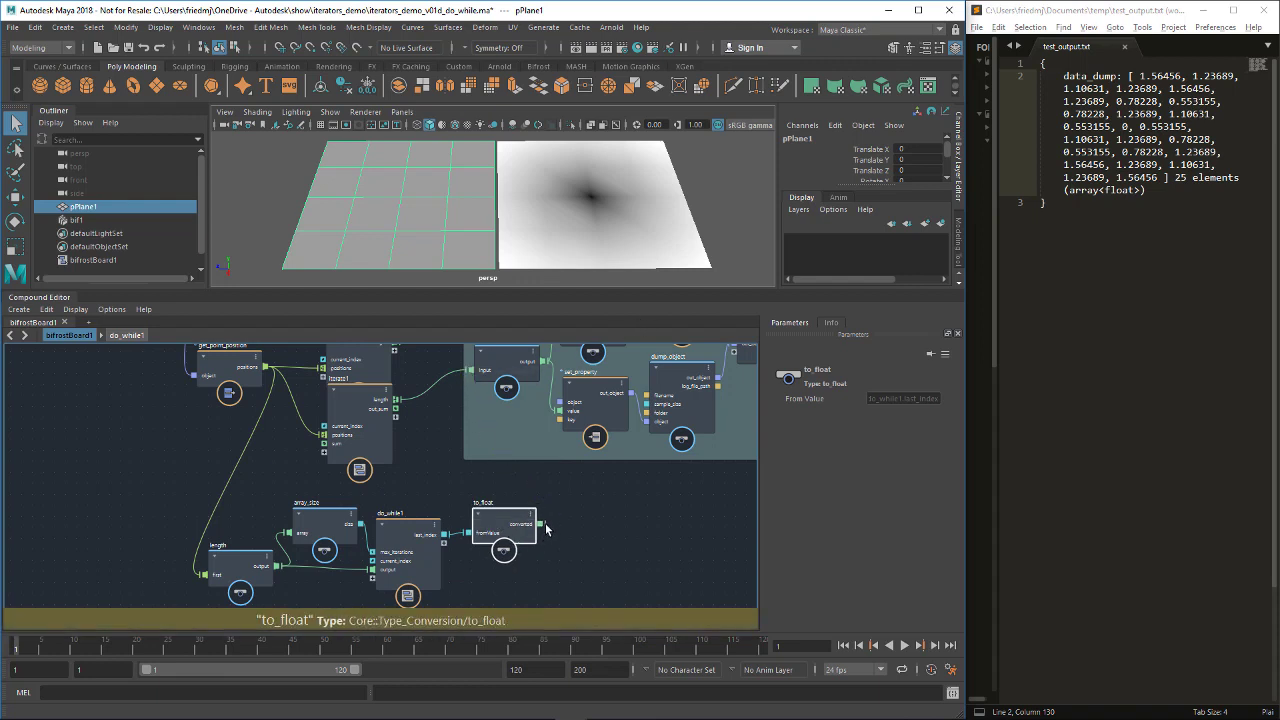
pyautogui.moveTo(544, 524); pyautogui.dragTo(472, 376)
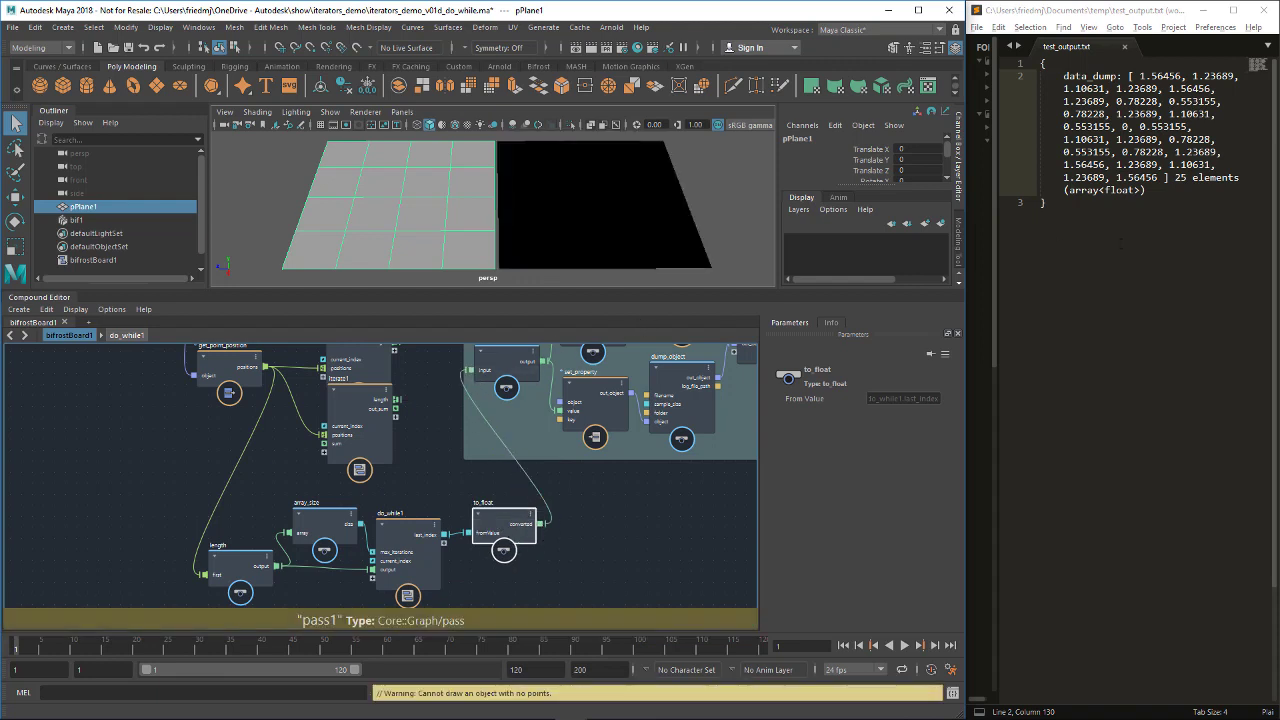
# Check the dumped value in test_output.txt and add a watchpoint to the connection from to_float to pass1
pyautogui.click(705, 201)
pyautogui.click(1149, 174)
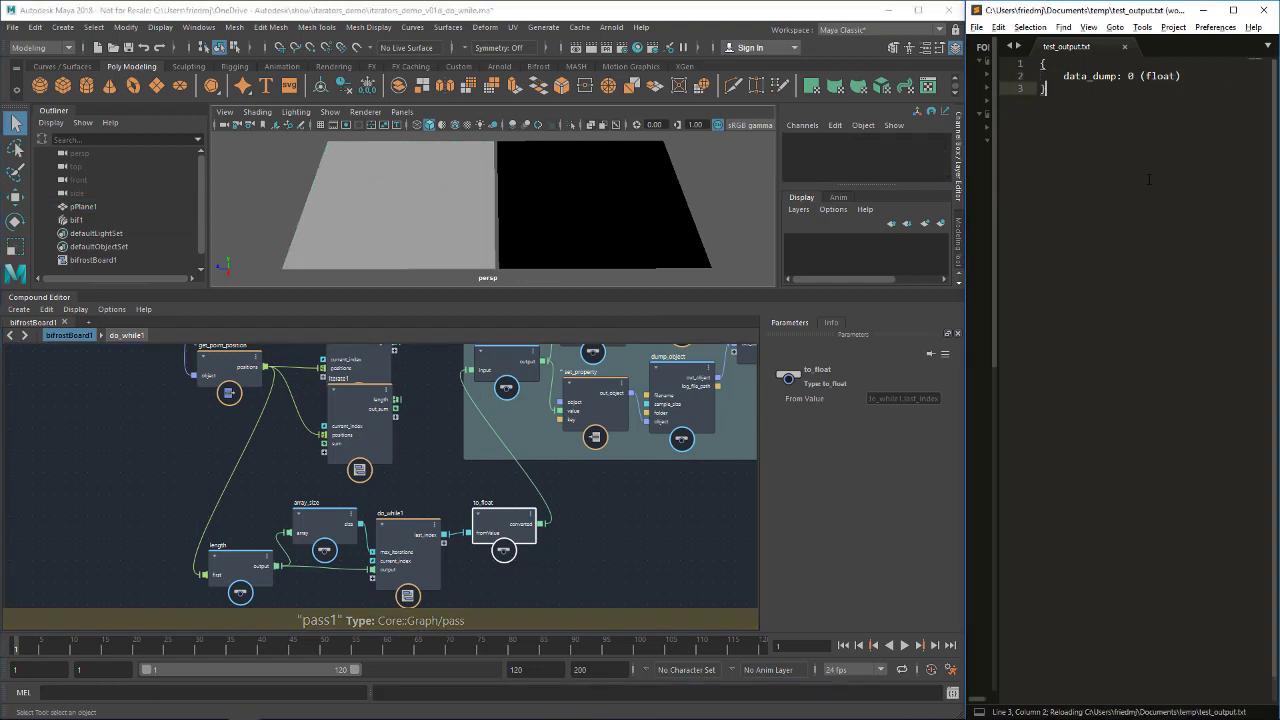
pyautogui.doubleClick(1131, 76)
pyautogui.click(1128, 165)
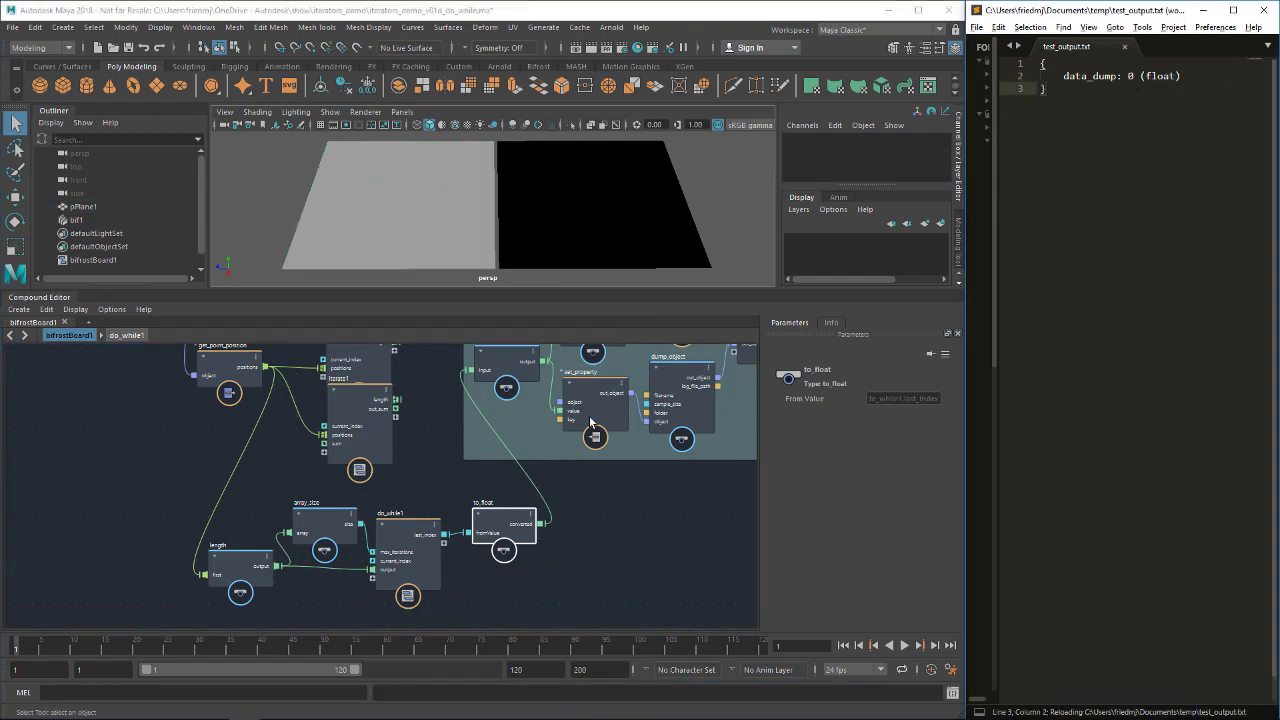
pyautogui.rightClick(530, 480)
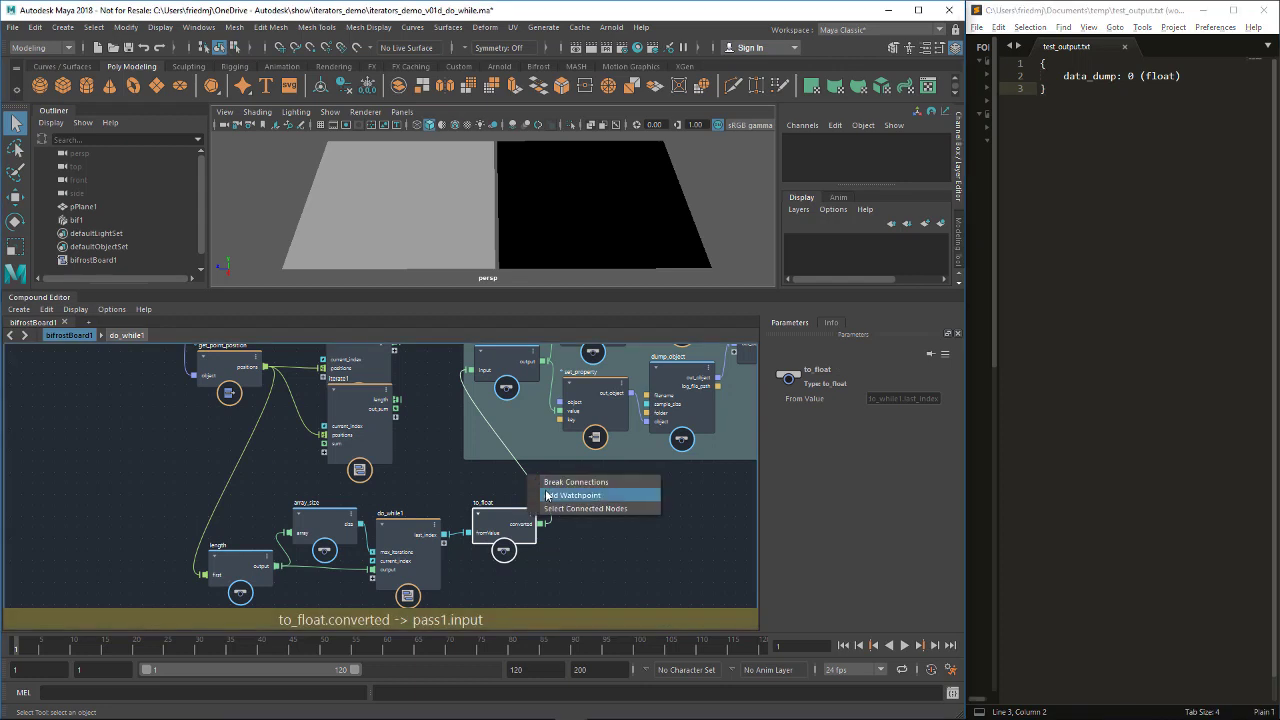
pyautogui.click(549, 495)
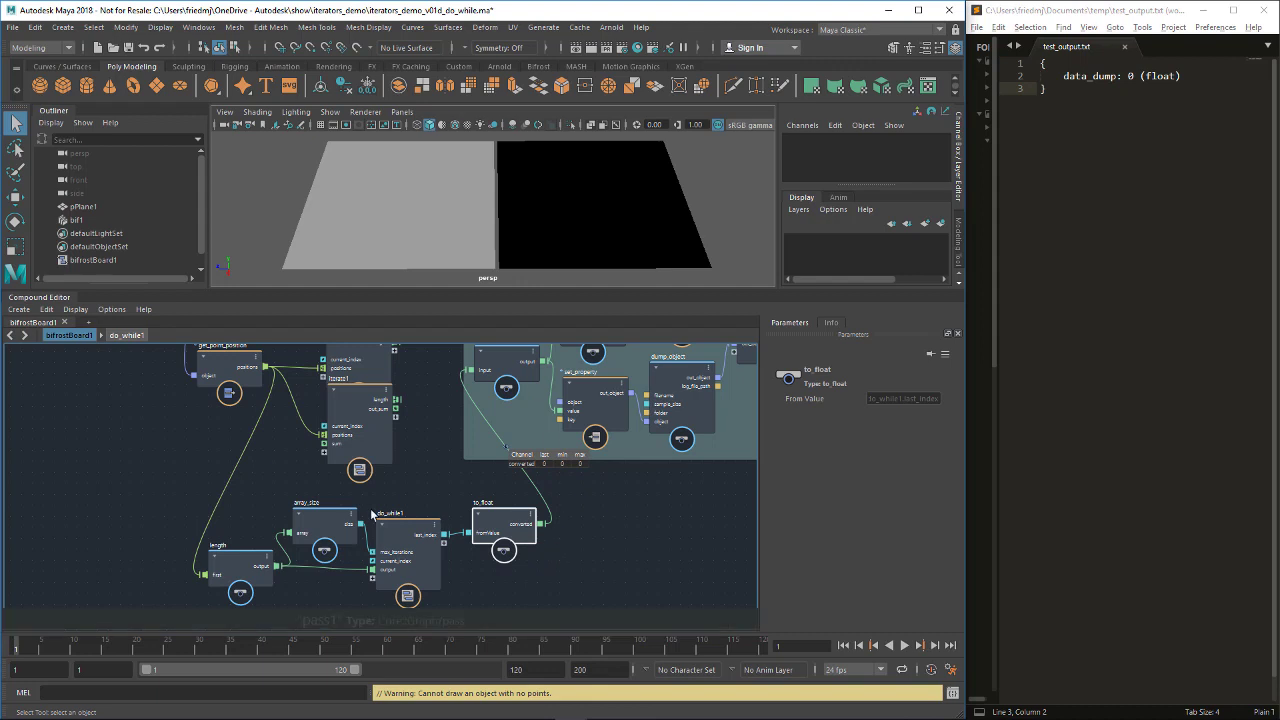
# Reopen do_while1 and insert a not node between the less node's output and the output node's looping_condition
pyautogui.doubleClick(412, 535)
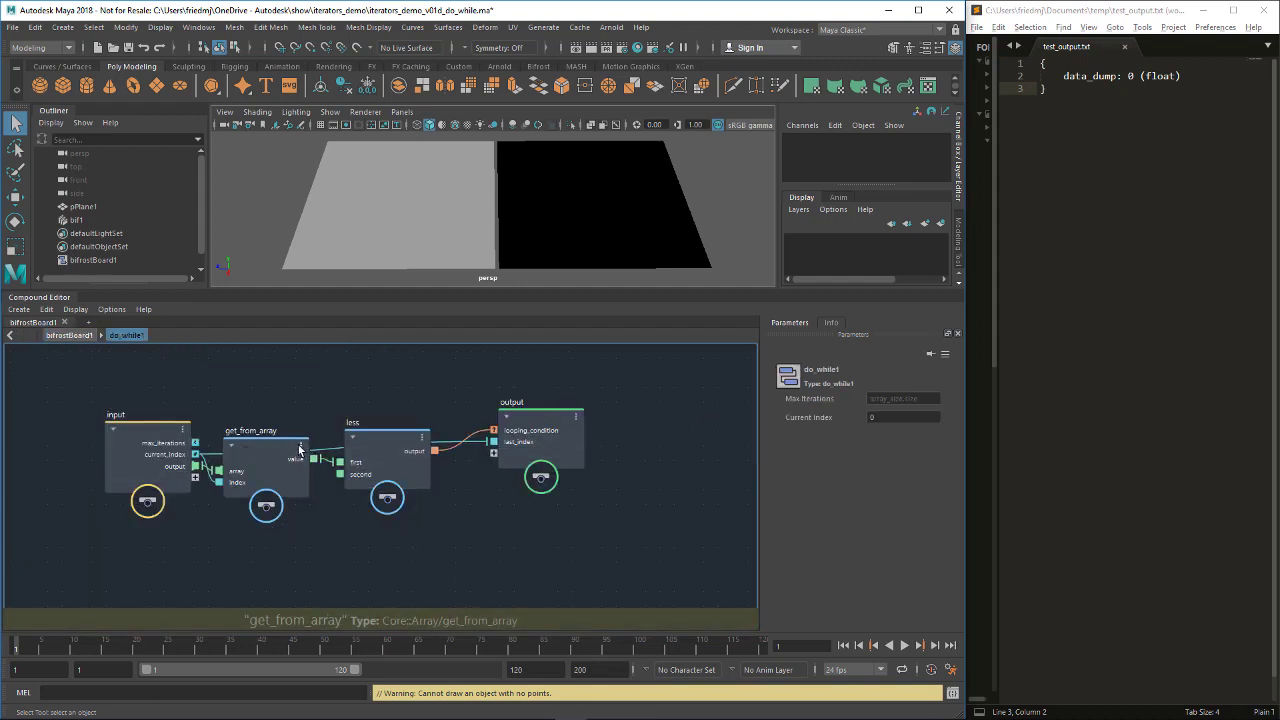
pyautogui.click(396, 456)
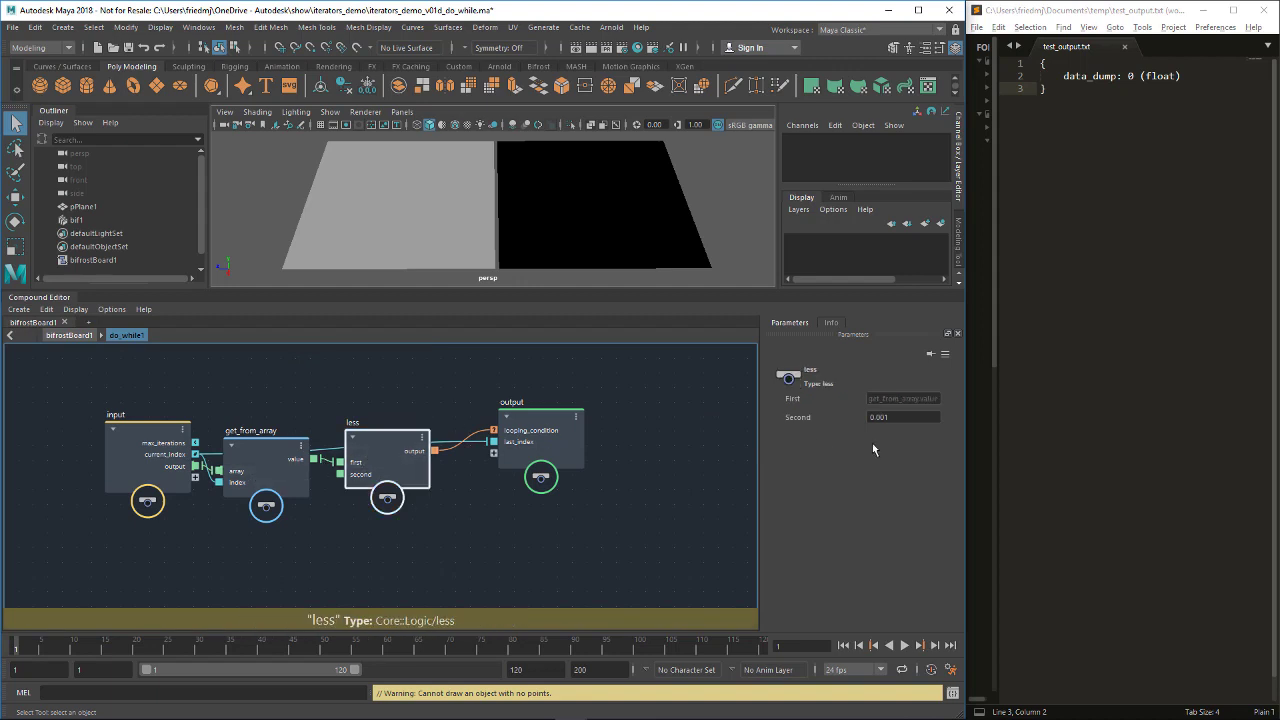
pyautogui.click(886, 417)
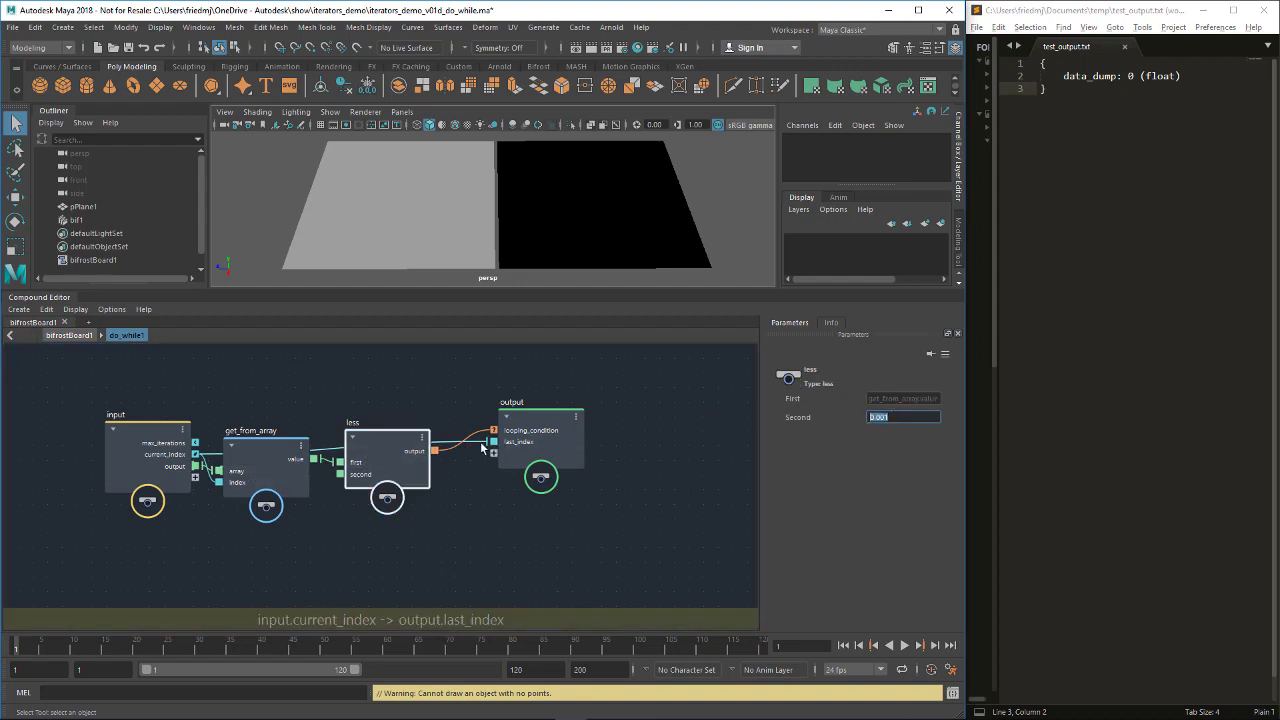
pyautogui.click(574, 447)
pyautogui.press('Tab')
pyautogui.write('not')
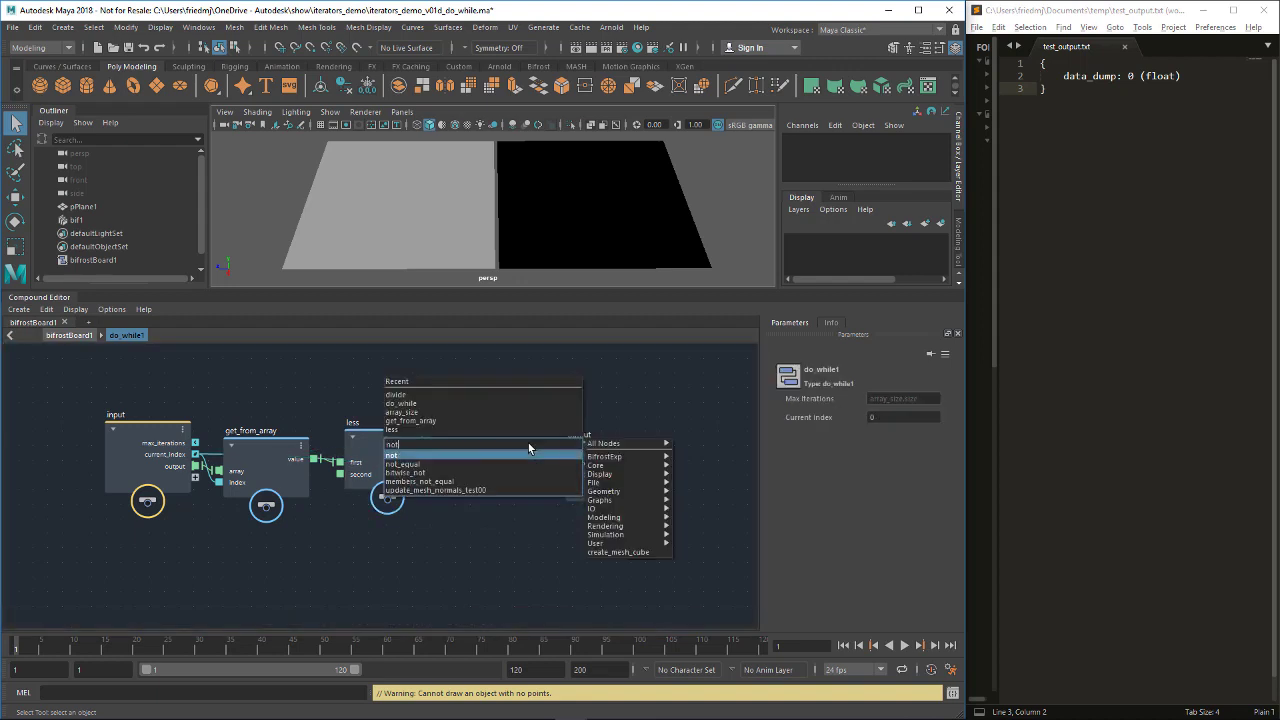
pyautogui.press('Return')
pyautogui.moveTo(514, 446); pyautogui.dragTo(499, 410)
pyautogui.moveTo(434, 451); pyautogui.dragTo(467, 446)
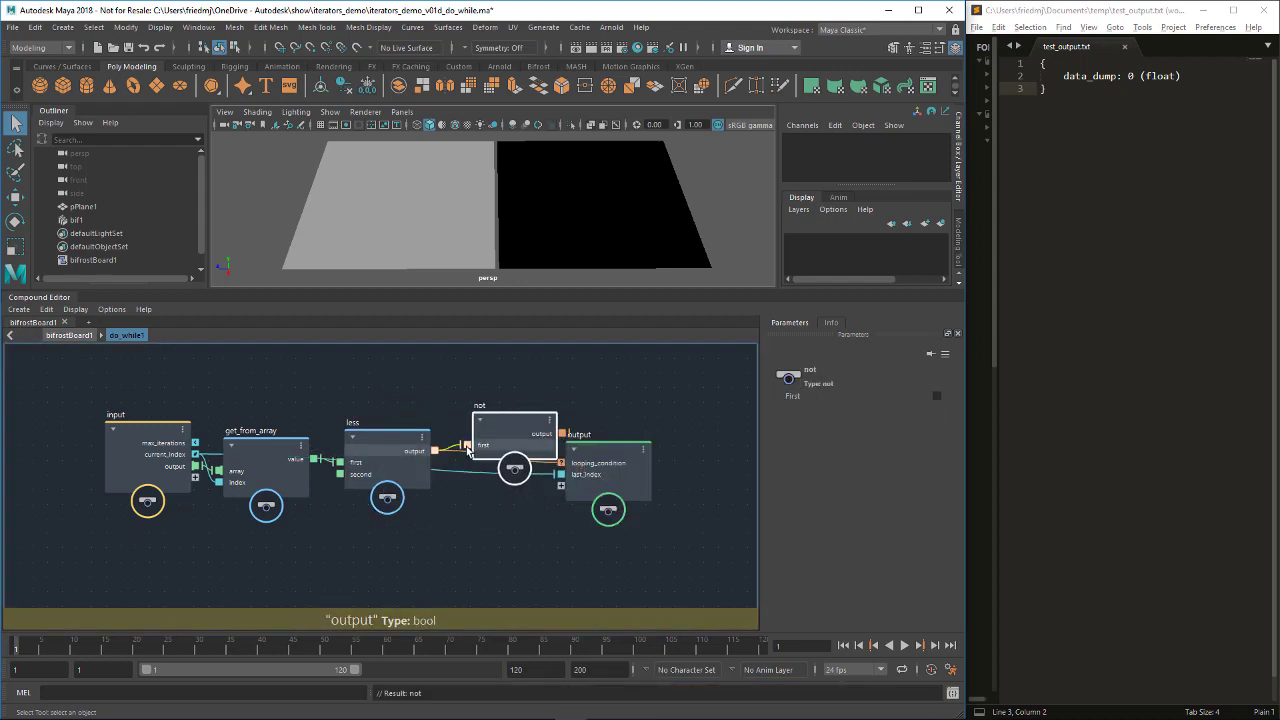
pyautogui.moveTo(542, 432); pyautogui.dragTo(564, 463)
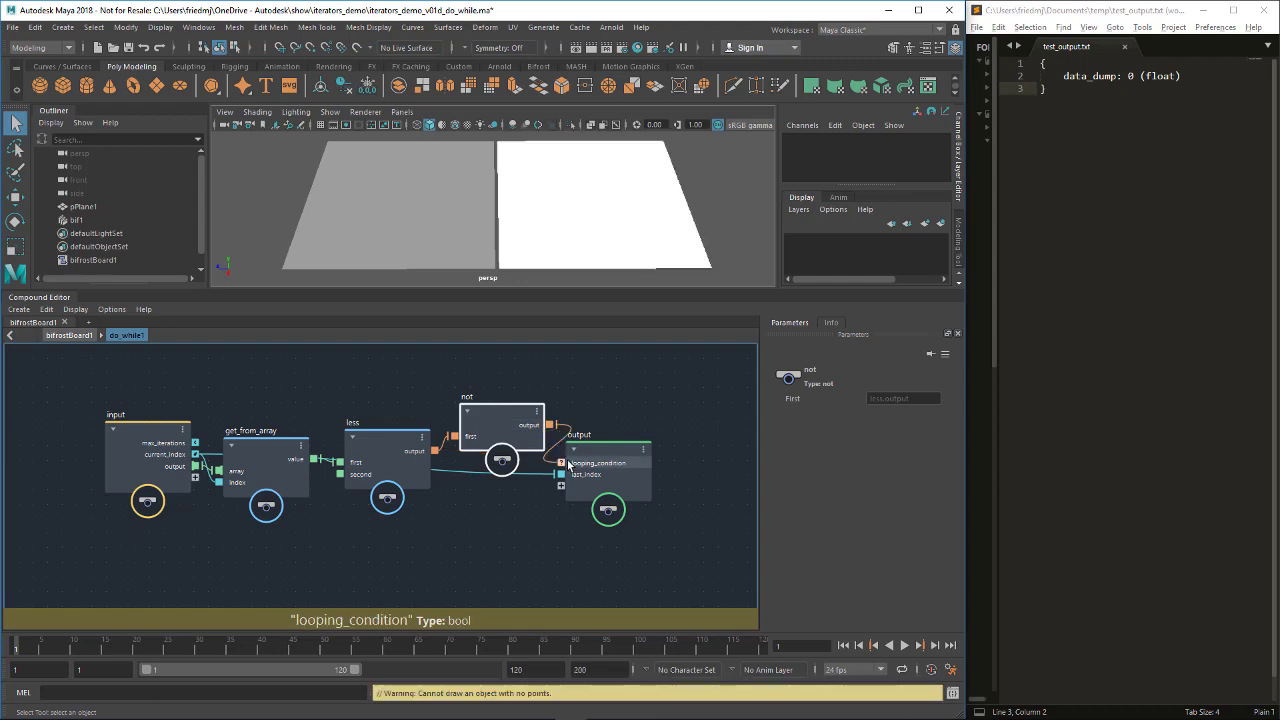
# Examine the reloaded data_dump value in test_output.txt
pyautogui.click(1066, 243)
pyautogui.click(1066, 243)
pyautogui.doubleClick(1134, 76)
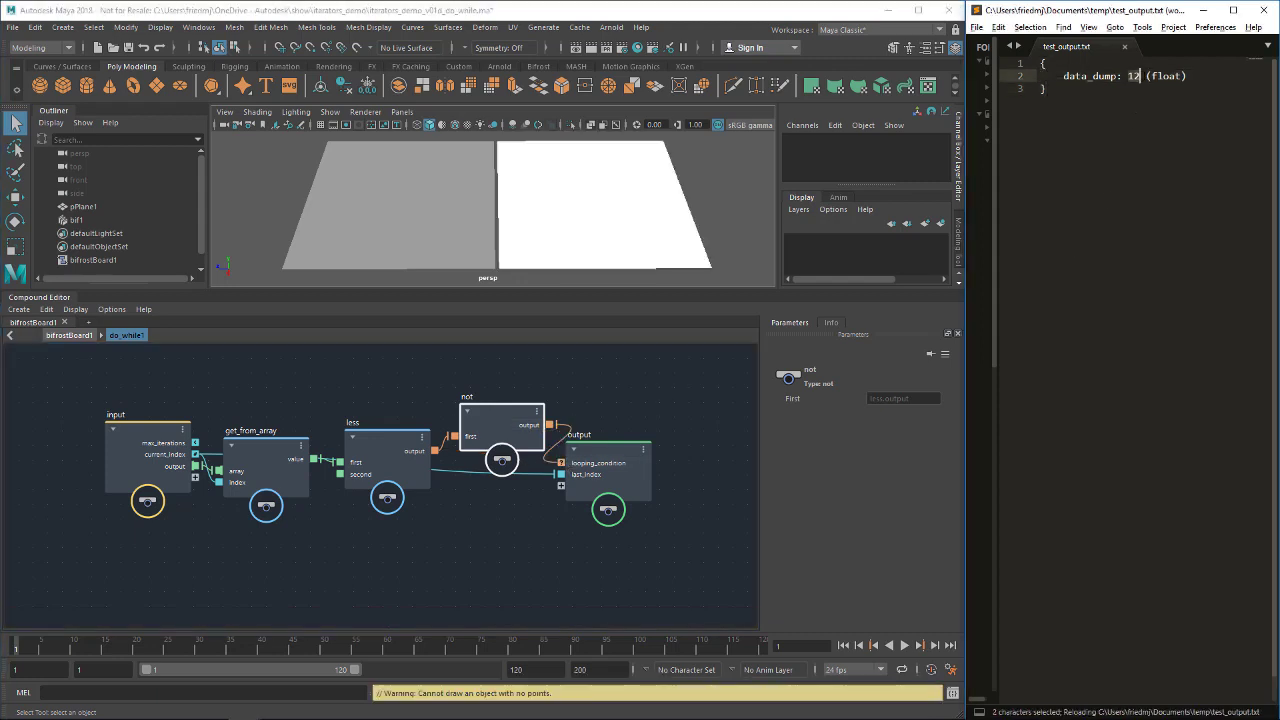
pyautogui.click(1124, 107)
# Return to bifrostBoard1, connect iterate1's length output to pass1's input, and reload the dump in test_output.txt
pyautogui.click(74, 337)
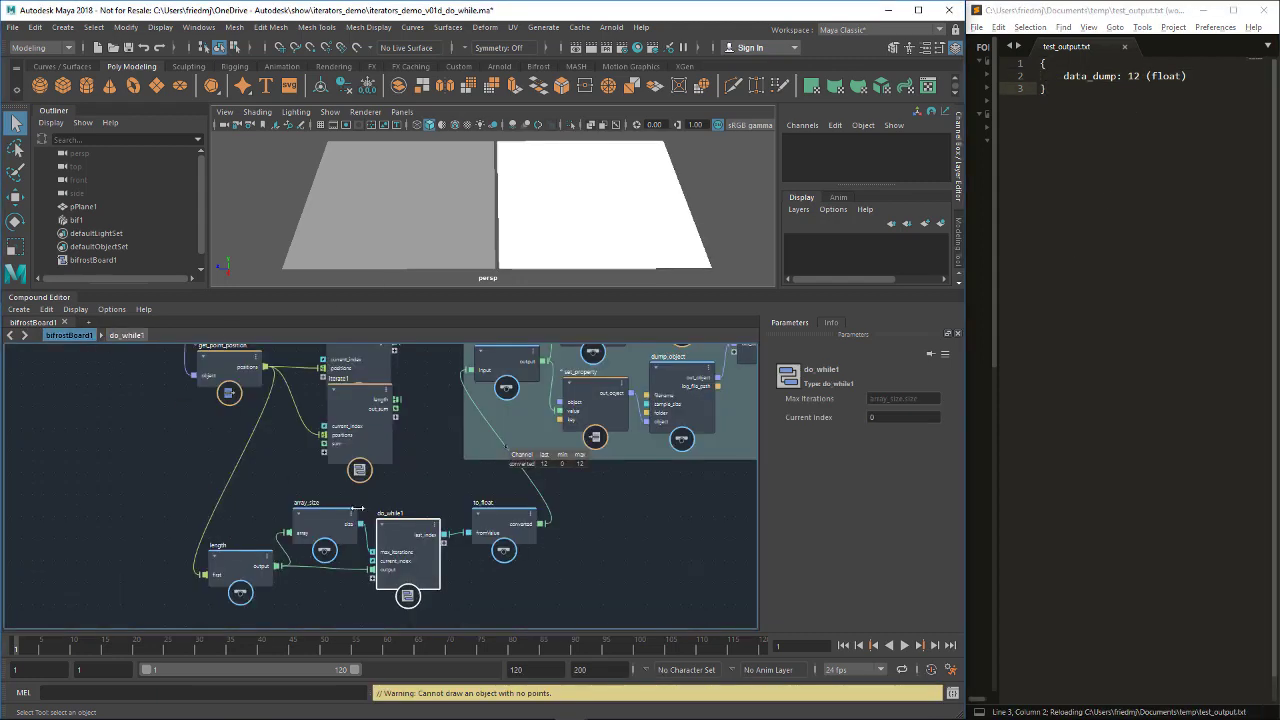
pyautogui.moveTo(397, 399); pyautogui.dragTo(469, 370)
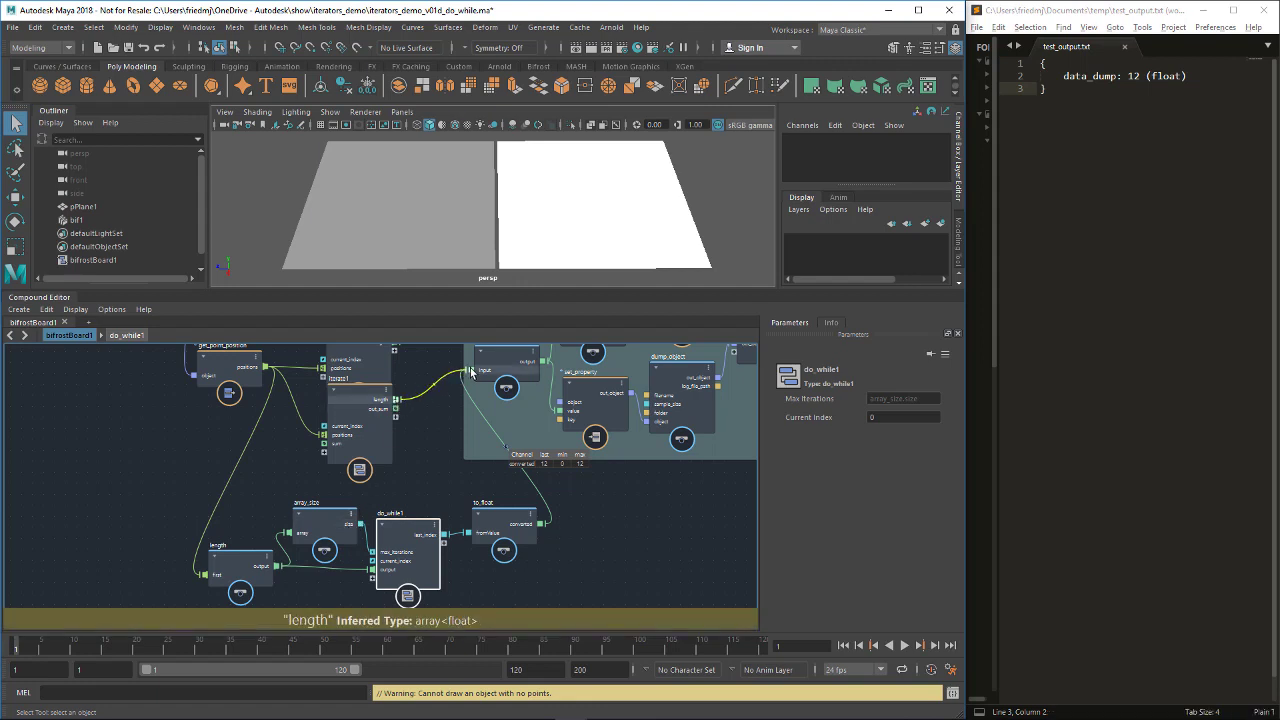
pyautogui.click(1255, 195)
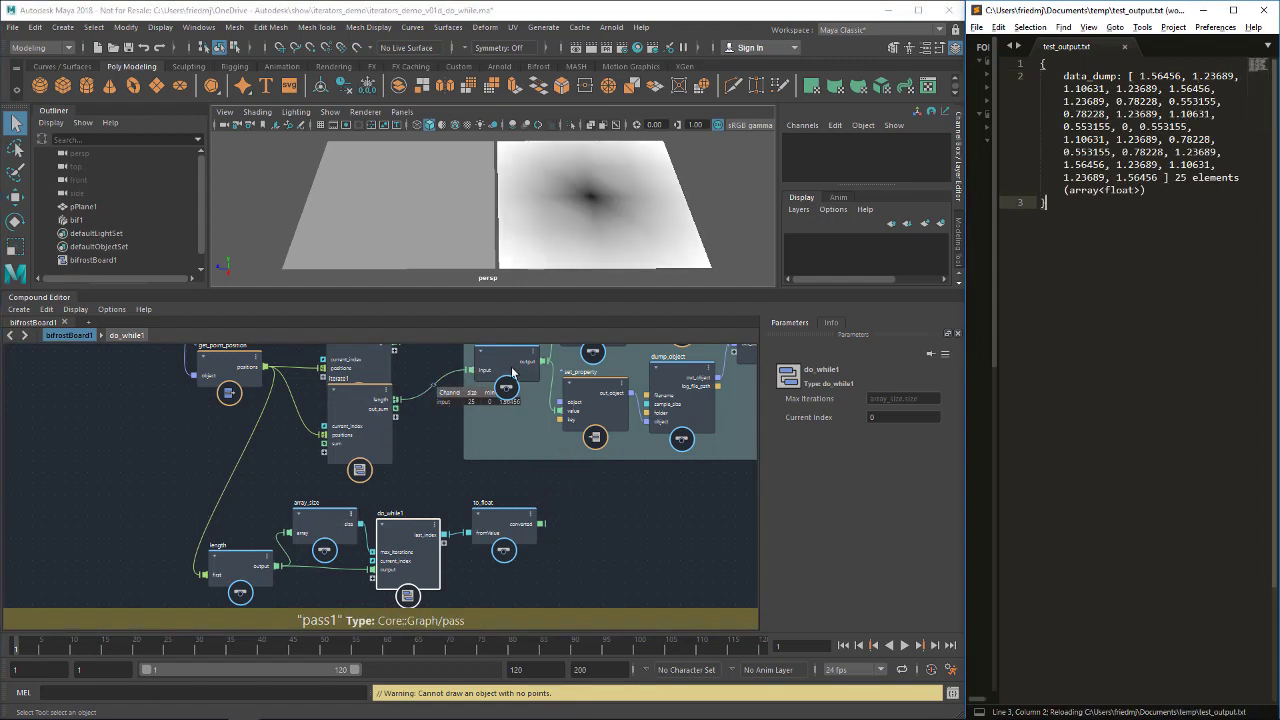
# Connect the length node's output to pass1's input, move iterate1 aside and reload the dump in test_output.txt
pyautogui.moveTo(278, 566); pyautogui.dragTo(471, 370)
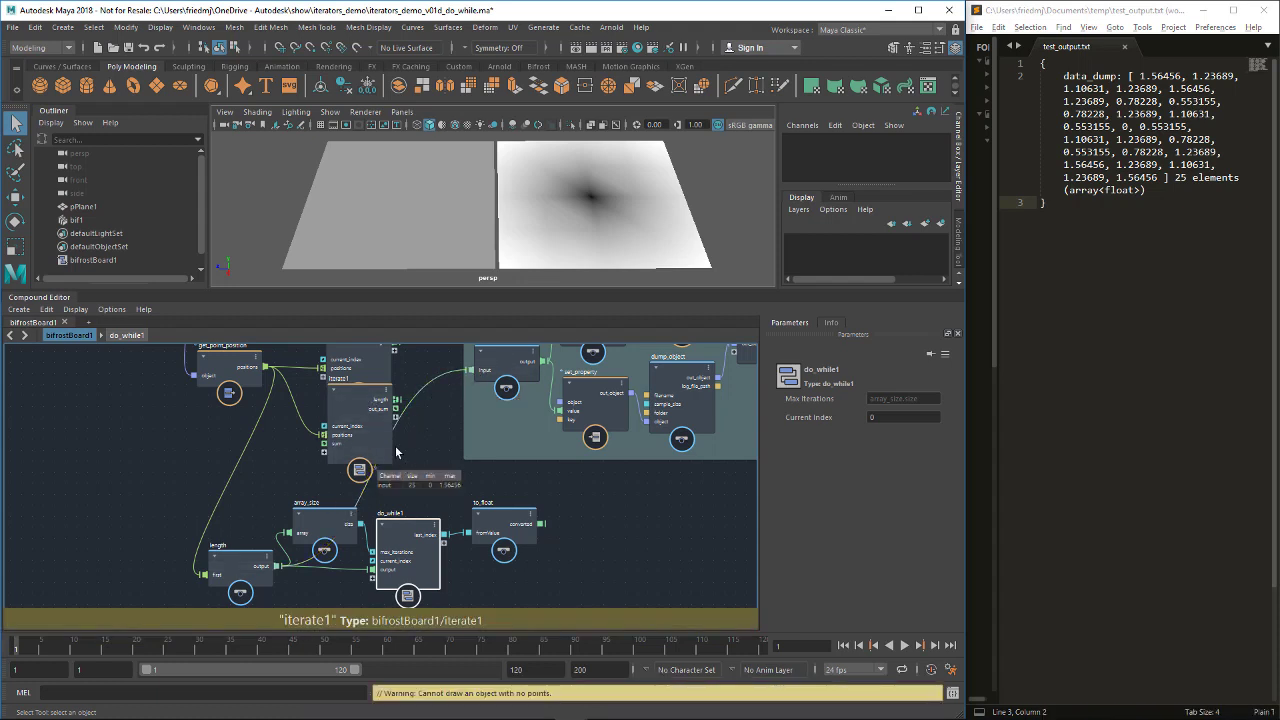
pyautogui.moveTo(396, 452); pyautogui.dragTo(359, 448)
pyautogui.click(1043, 203)
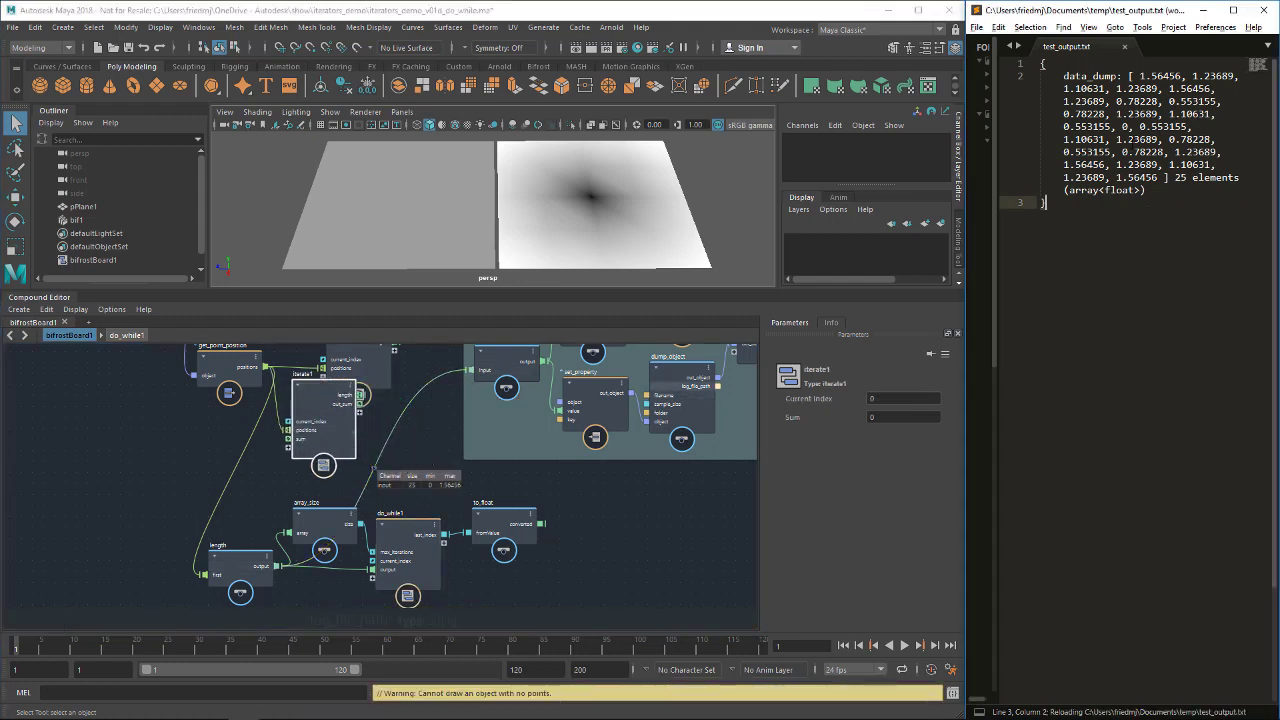
# Locate the 0 value in the data_dump array of test_output.txt and count the elements ahead of it
pyautogui.doubleClick(1126, 127)
pyautogui.click(1164, 177)
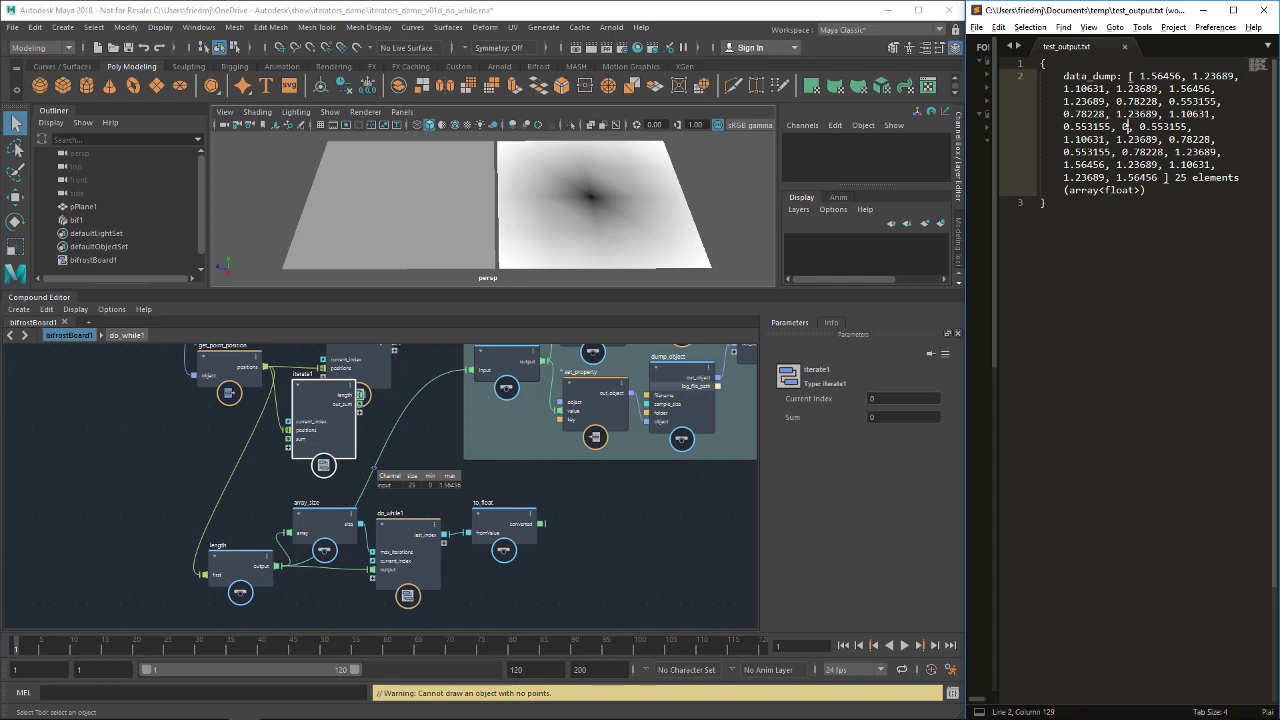
pyautogui.moveTo(1122, 127); pyautogui.dragTo(1136, 129)
pyautogui.click(1185, 76)
pyautogui.hotkey('ctrl', 'd')
pyautogui.hotkey('ctrl', 'd')
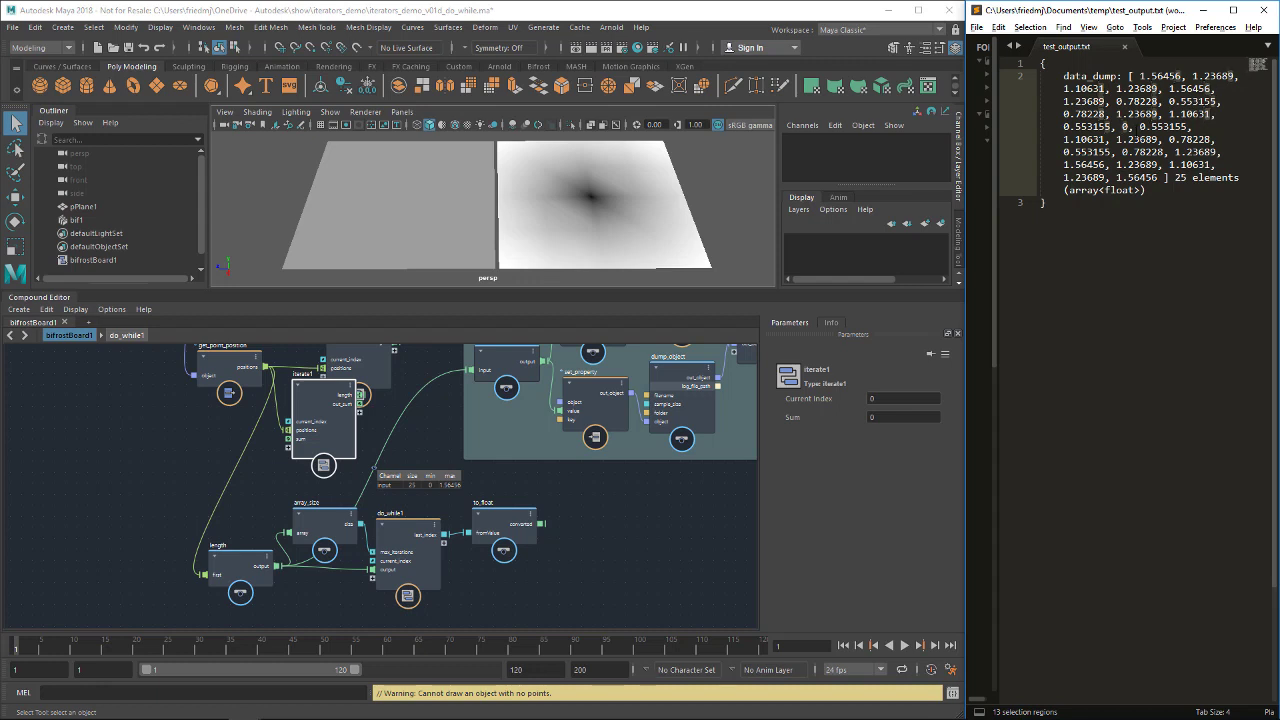
pyautogui.click(1131, 127)
pyautogui.moveTo(1122, 127); pyautogui.dragTo(1129, 128)
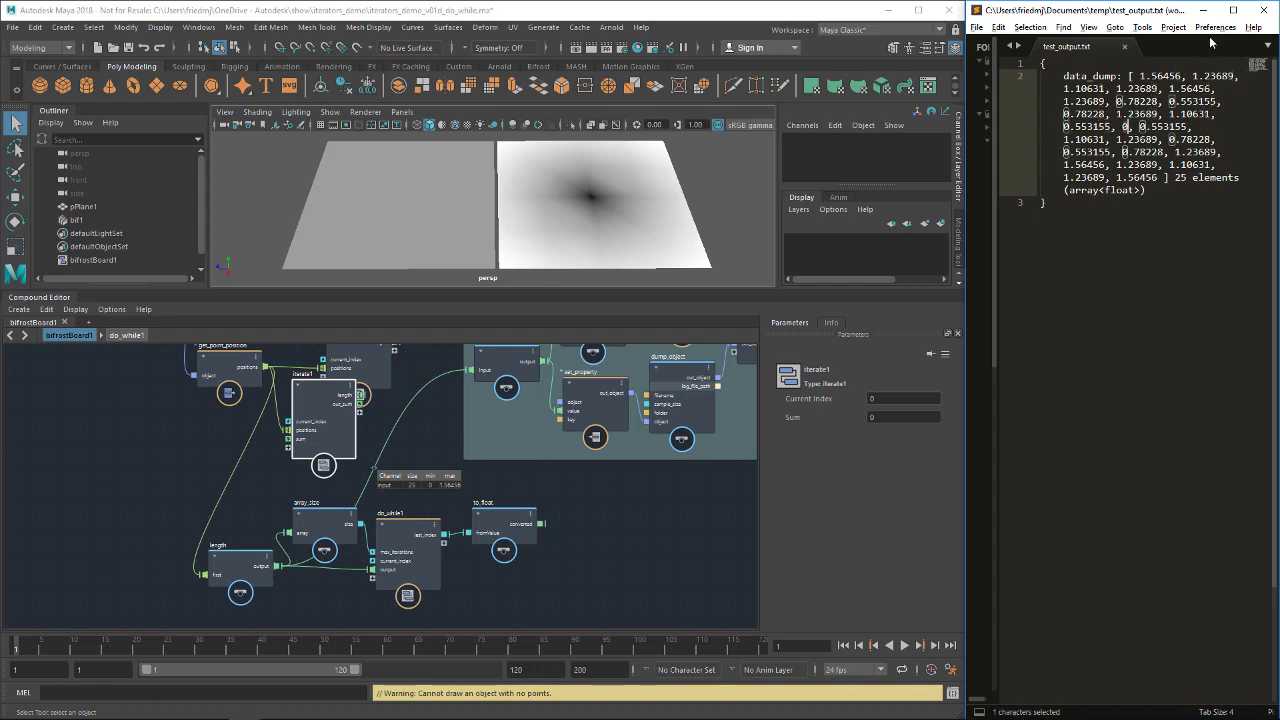
pyautogui.click(1148, 76)
pyautogui.click(1082, 89)
pyautogui.moveTo(1146, 90); pyautogui.dragTo(1152, 92)
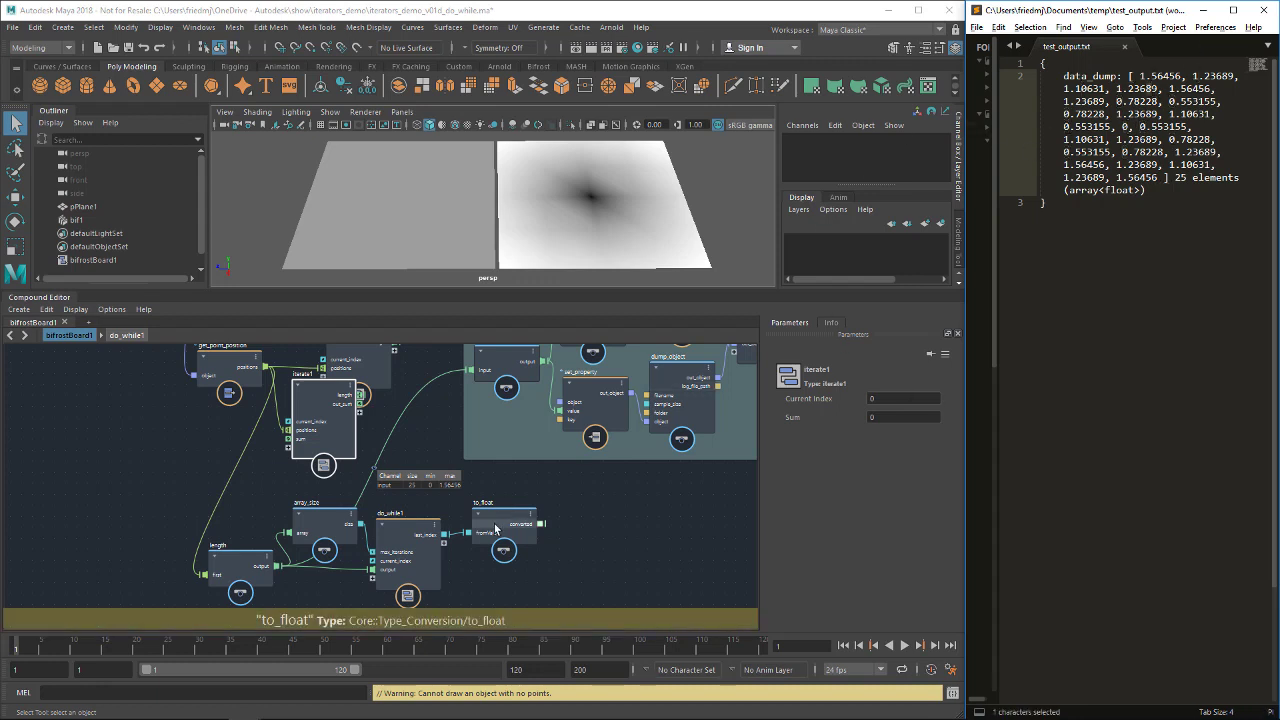
# Connect to_float's converted output to pass1's input and open the do_while1 compound
pyautogui.moveTo(525, 529)
pyautogui.moveTo(540, 524); pyautogui.dragTo(470, 370)
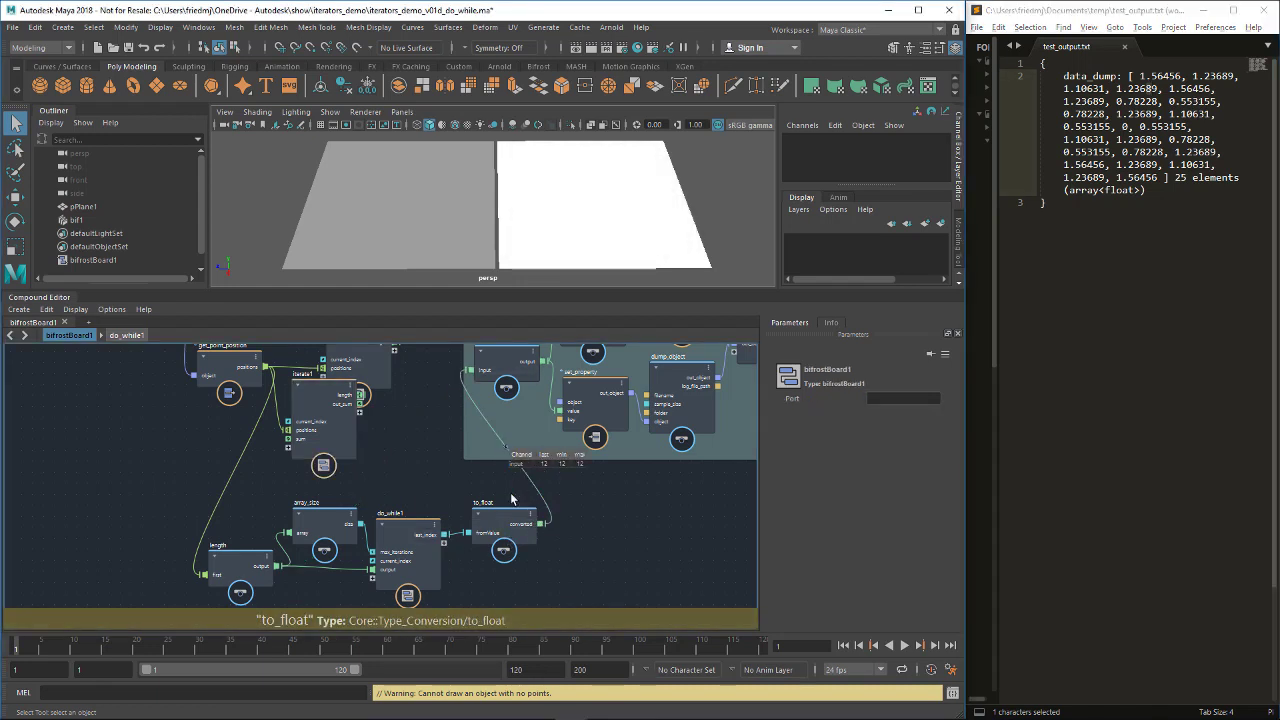
pyautogui.doubleClick(415, 534)
# Rearrange the get_from_array, less and input nodes inside do_while1 so the connections are easier to read
pyautogui.moveTo(372, 433); pyautogui.dragTo(376, 441)
pyautogui.moveTo(277, 450)
pyautogui.mouseDown()
pyautogui.moveTo(282, 412)
pyautogui.moveTo(266, 468)
pyautogui.mouseUp()
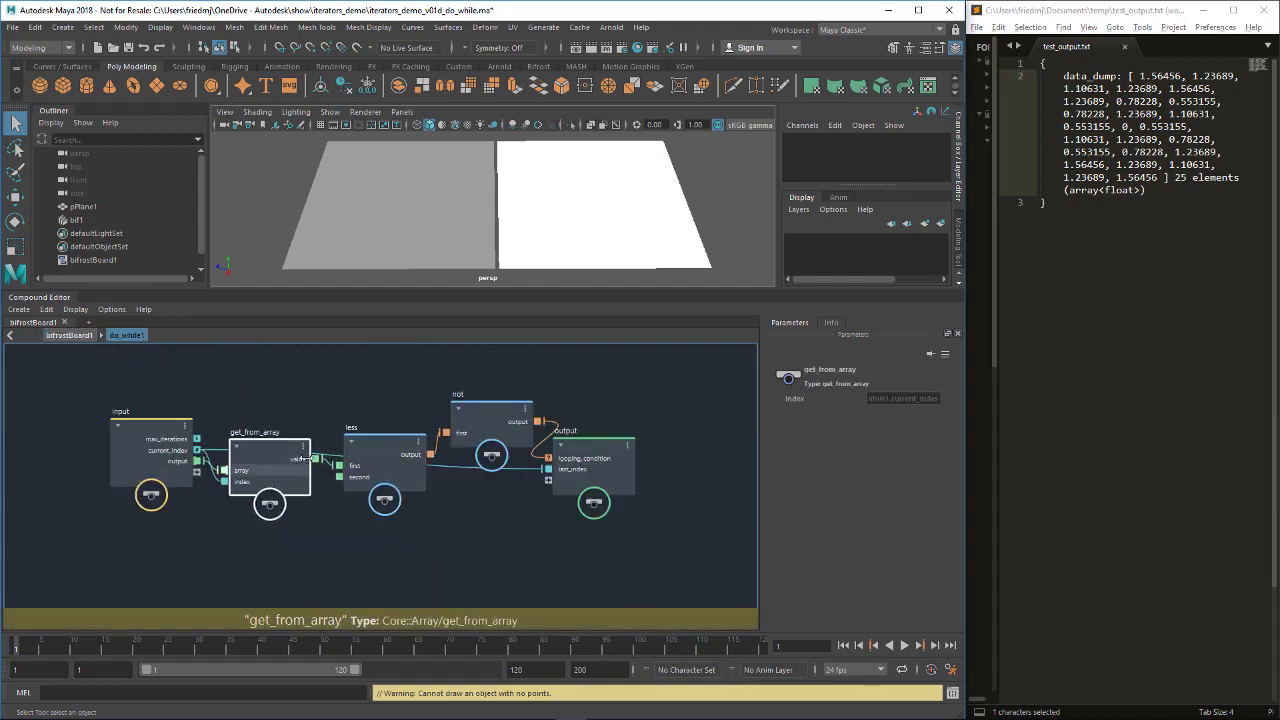
pyautogui.moveTo(382, 458); pyautogui.dragTo(384, 476)
pyautogui.moveTo(270, 486); pyautogui.dragTo(267, 506)
pyautogui.moveTo(389, 489); pyautogui.dragTo(389, 496)
pyautogui.moveTo(256, 474); pyautogui.dragTo(257, 483)
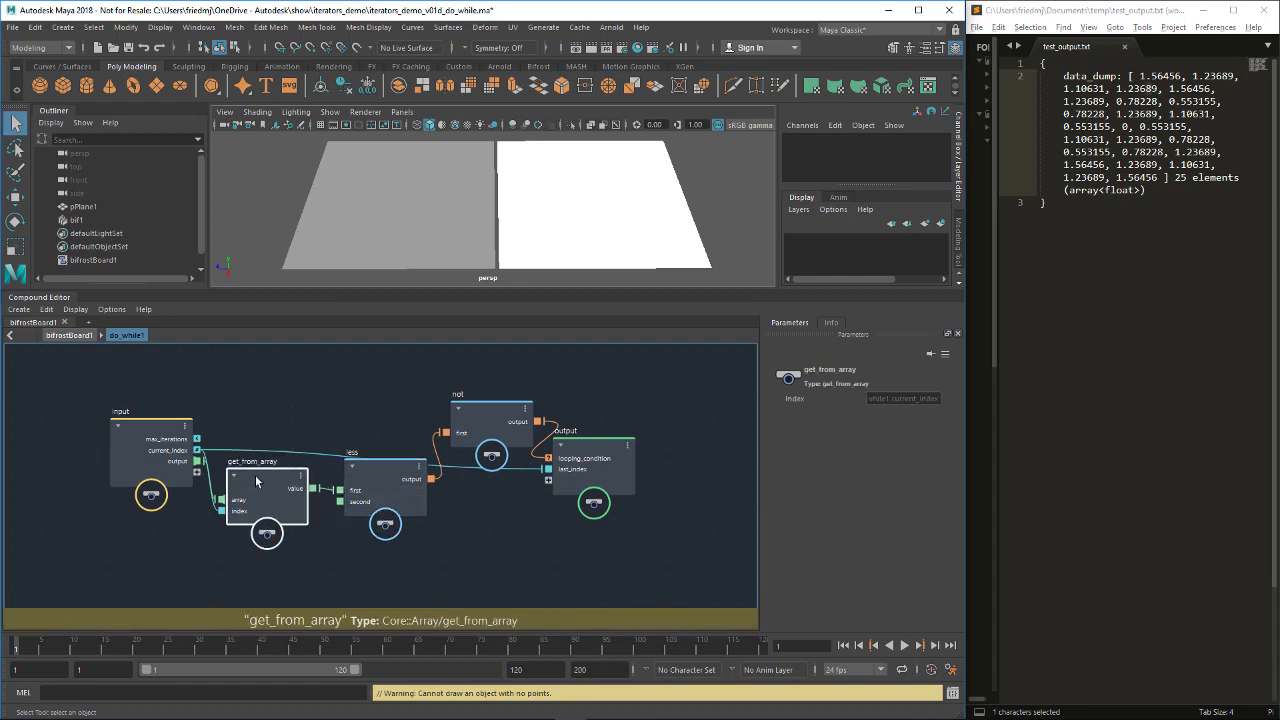
pyautogui.moveTo(150, 457); pyautogui.dragTo(139, 458)
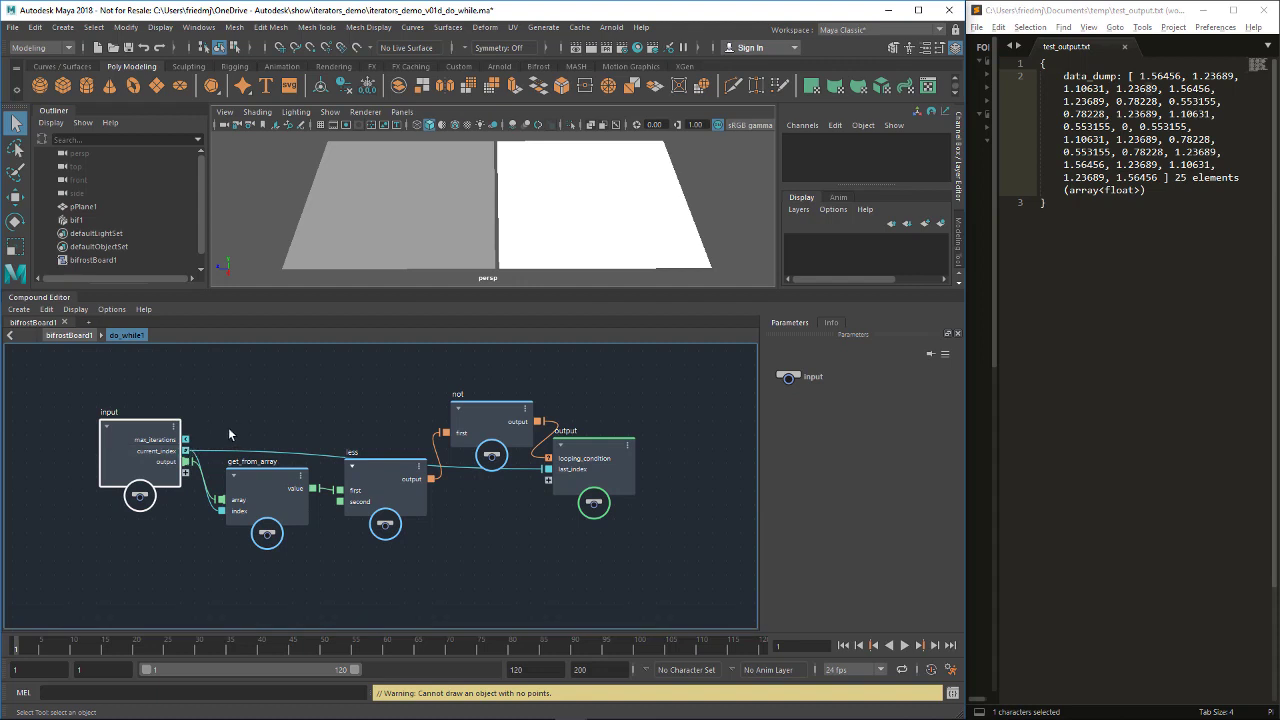
# Rename the output node's last_index port to found_index
pyautogui.rightClick(574, 472)
pyautogui.click(600, 477)
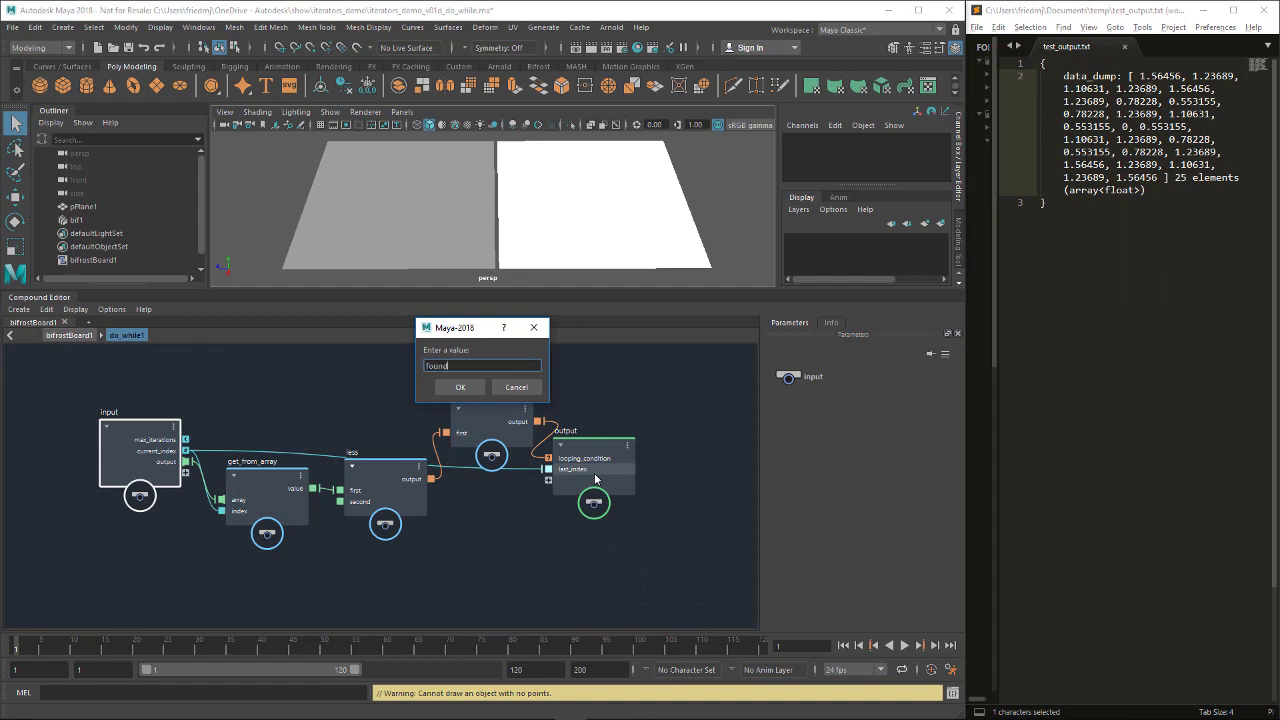
pyautogui.press('Return')
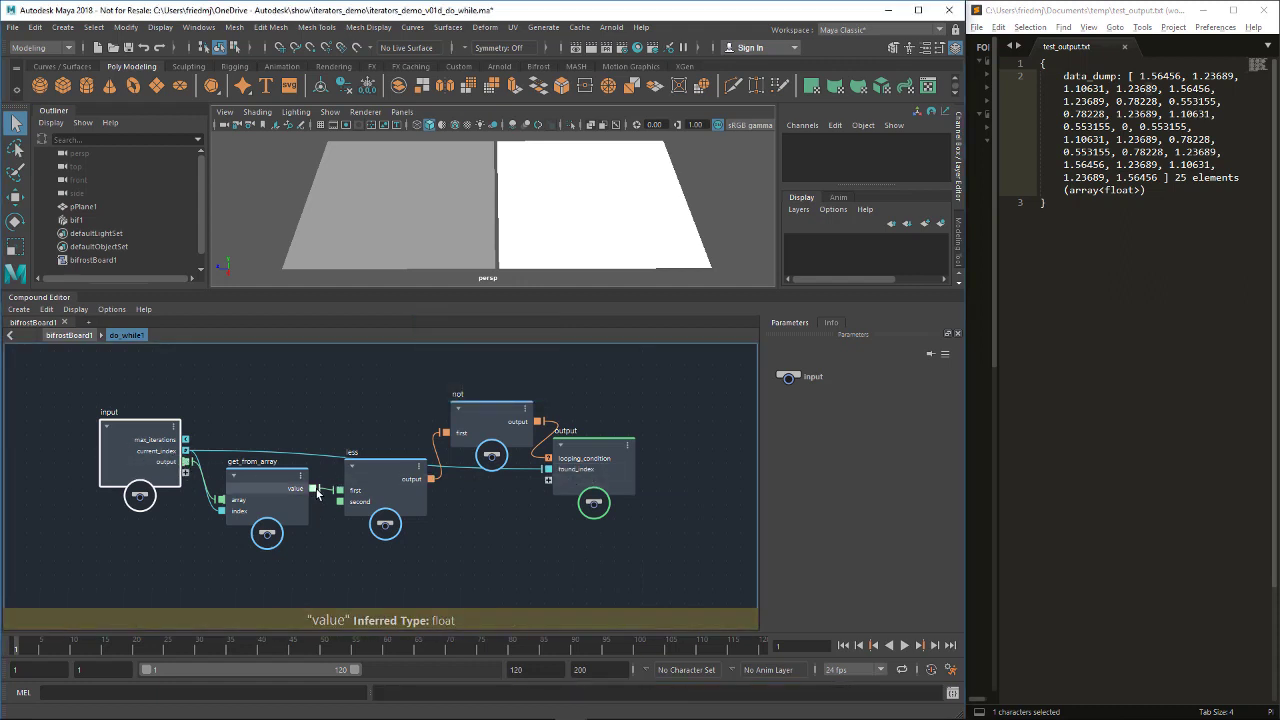
# Connect get_from_array's value to a new port on the output node and rename that port found_value
pyautogui.moveTo(313, 488); pyautogui.dragTo(562, 489)
pyautogui.rightClick(572, 482)
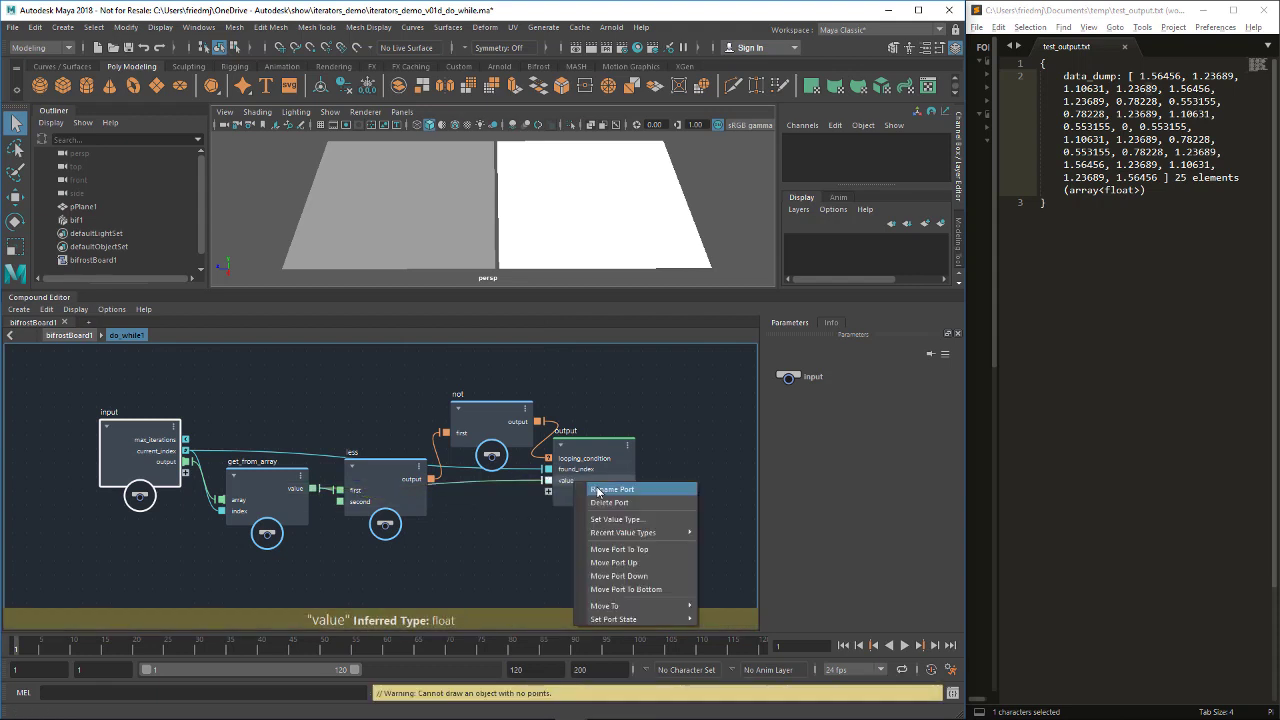
pyautogui.click(598, 491)
pyautogui.write('found_value')
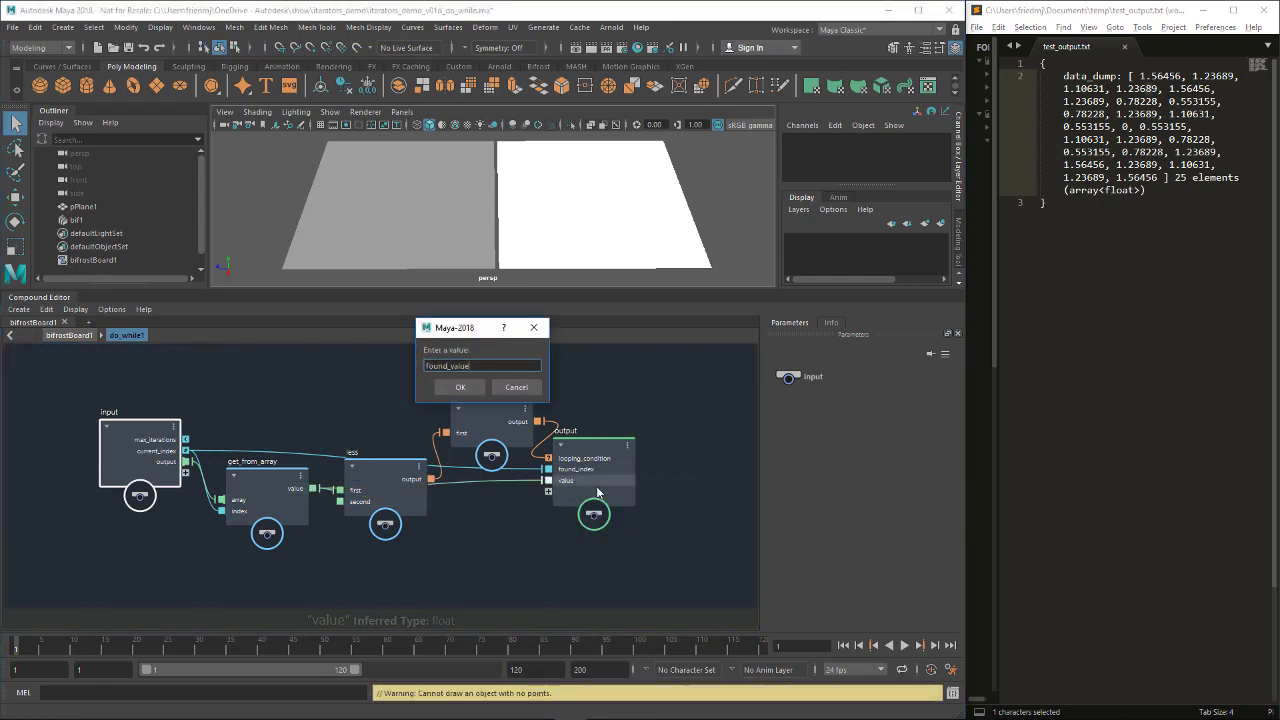
pyautogui.press('Return')
# Connect the less node's output to a new port on the output node and rename that port found
pyautogui.moveTo(504, 415); pyautogui.dragTo(494, 410)
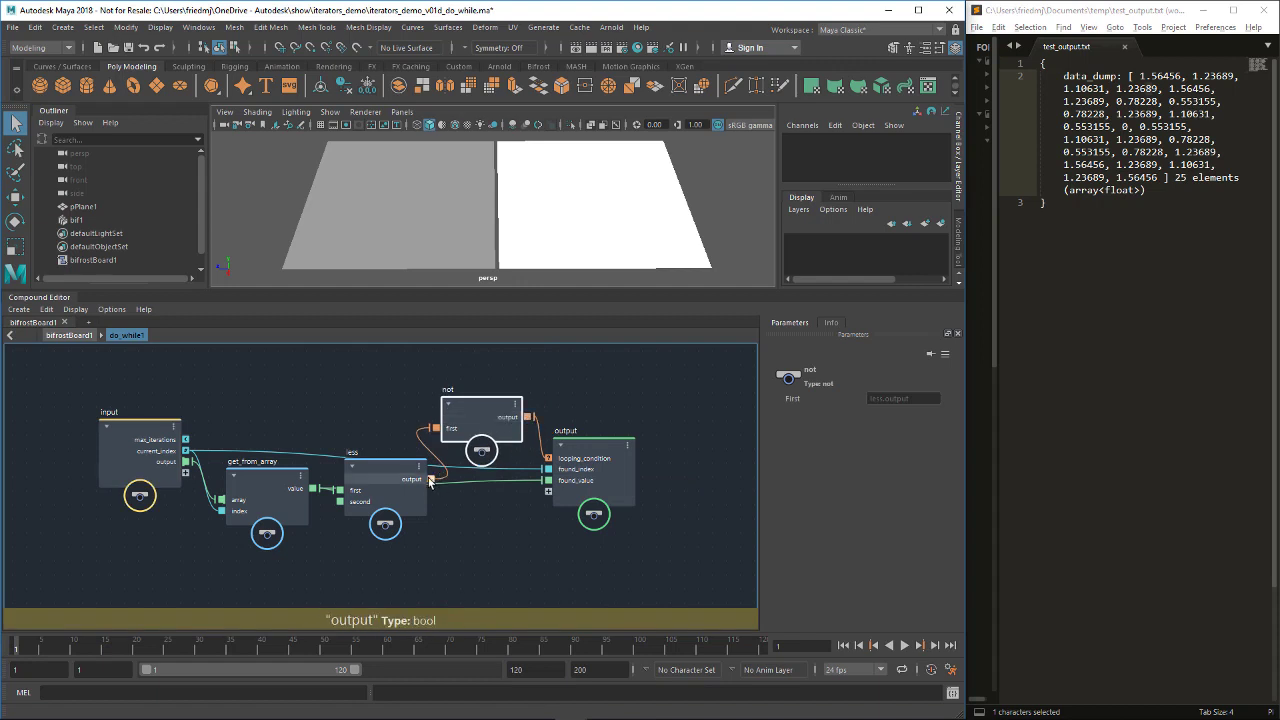
pyautogui.moveTo(537, 497); pyautogui.dragTo(549, 491)
pyautogui.rightClick(562, 492)
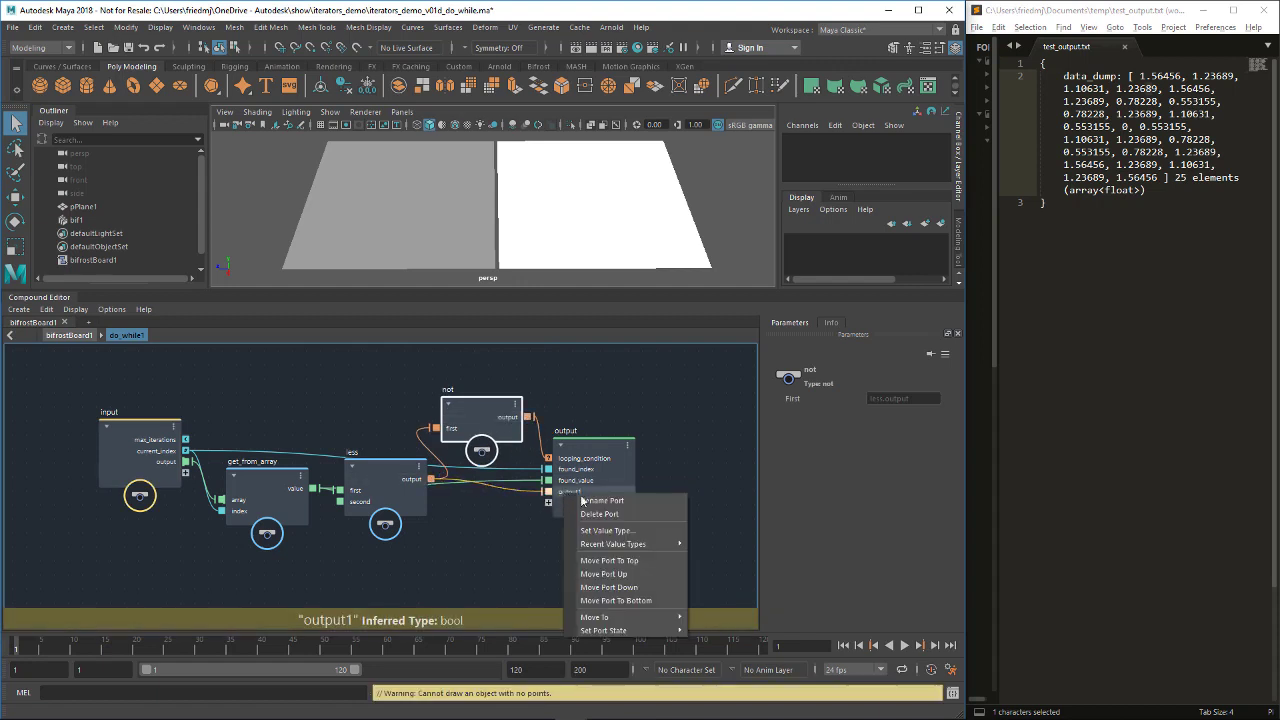
pyautogui.click(582, 500)
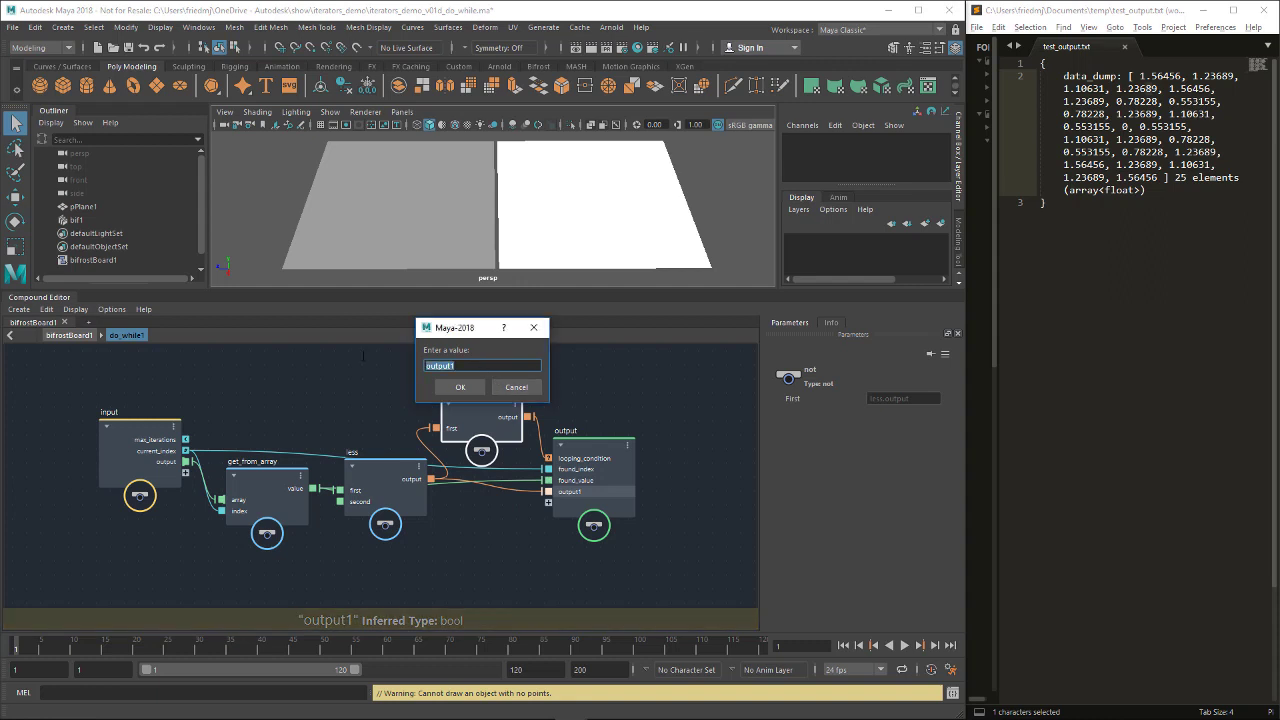
pyautogui.press('Return')
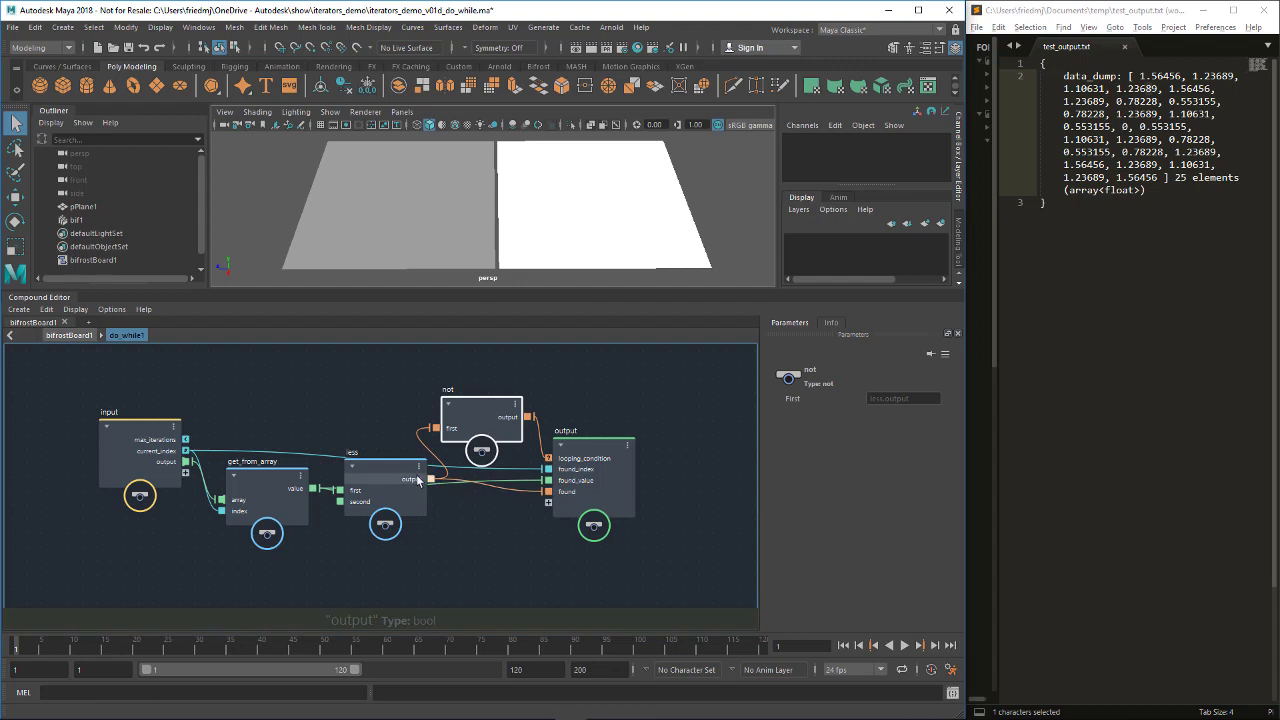
# Check the less node's Second value, return to bifrostBoard1 and connect do_while1's found output to to_float's fromValue
pyautogui.click(384, 477)
pyautogui.click(872, 417)
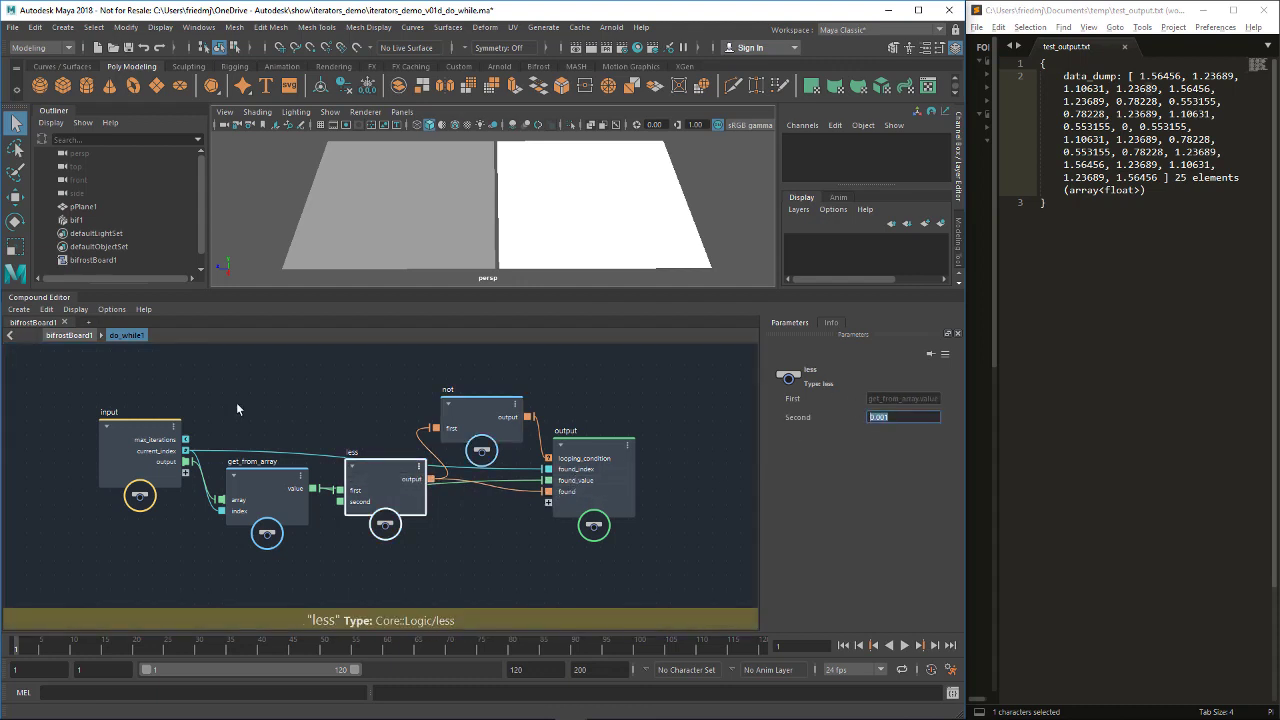
pyautogui.click(81, 339)
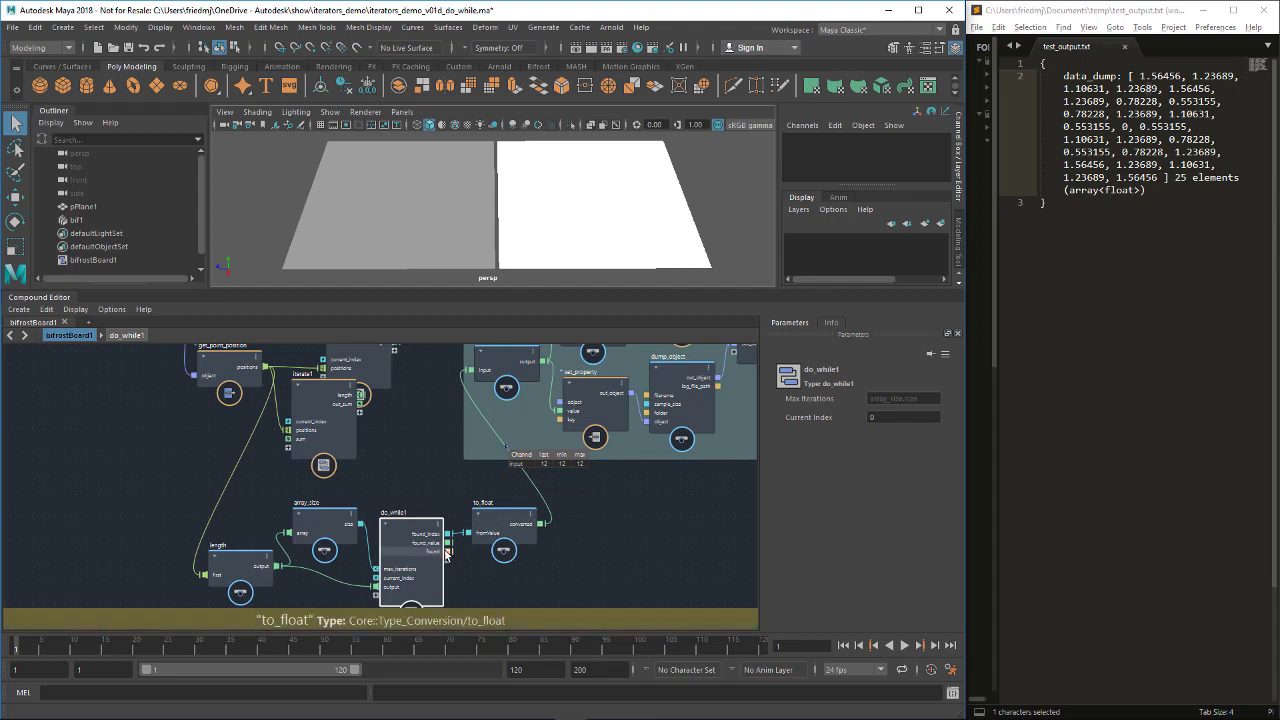
pyautogui.moveTo(469, 543); pyautogui.dragTo(469, 533)
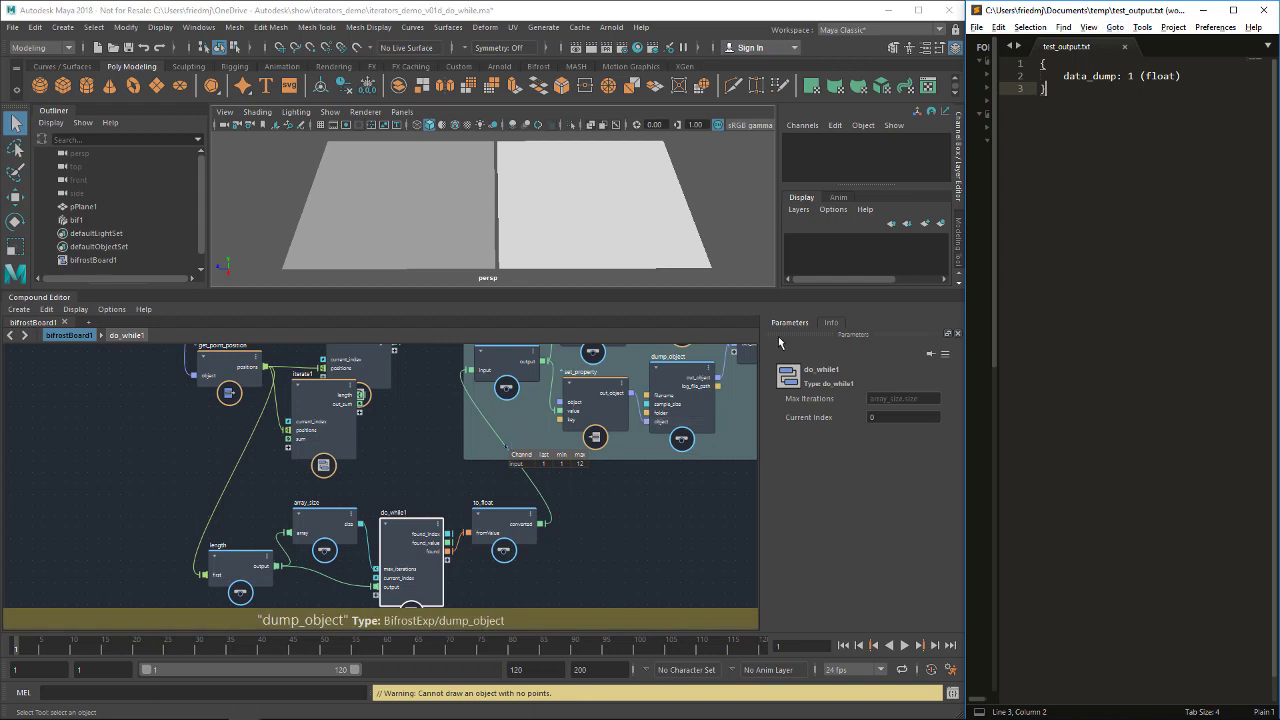
# Reopen do_while1, set the less node's Second value to -0.001 and reload the dump in test_output.txt
pyautogui.click(404, 527)
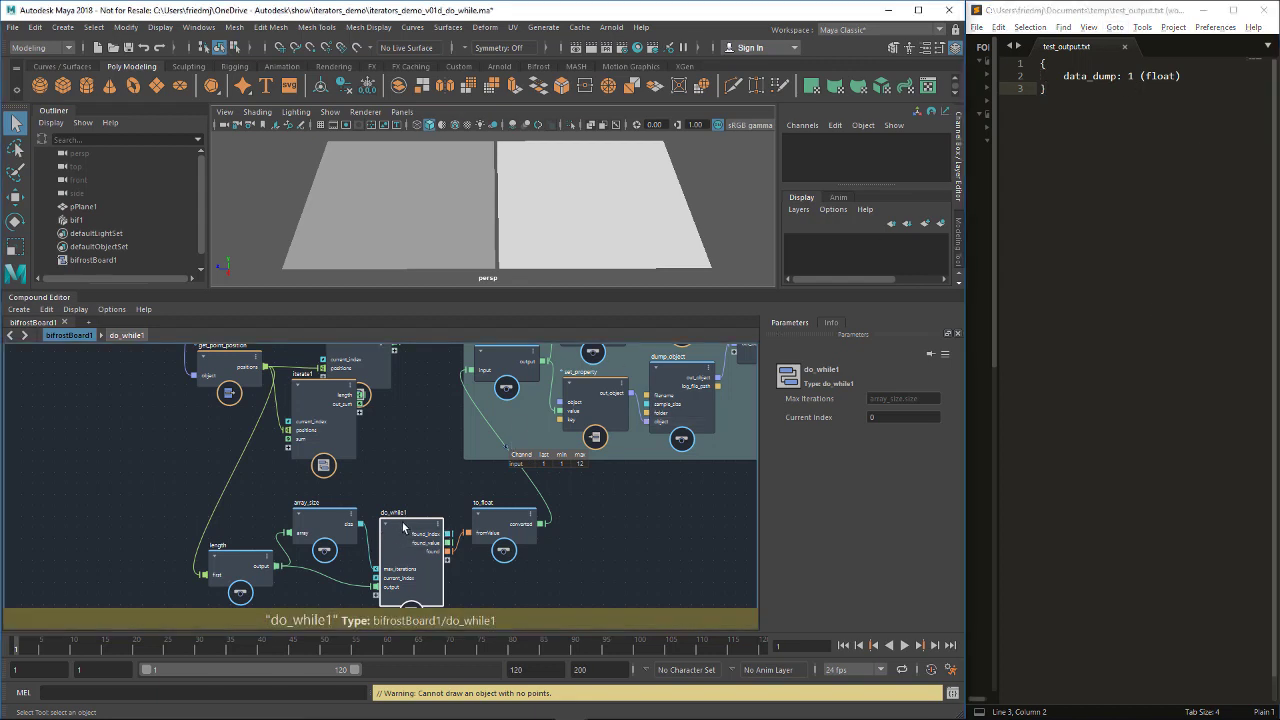
pyautogui.doubleClick(400, 533)
pyautogui.click(380, 475)
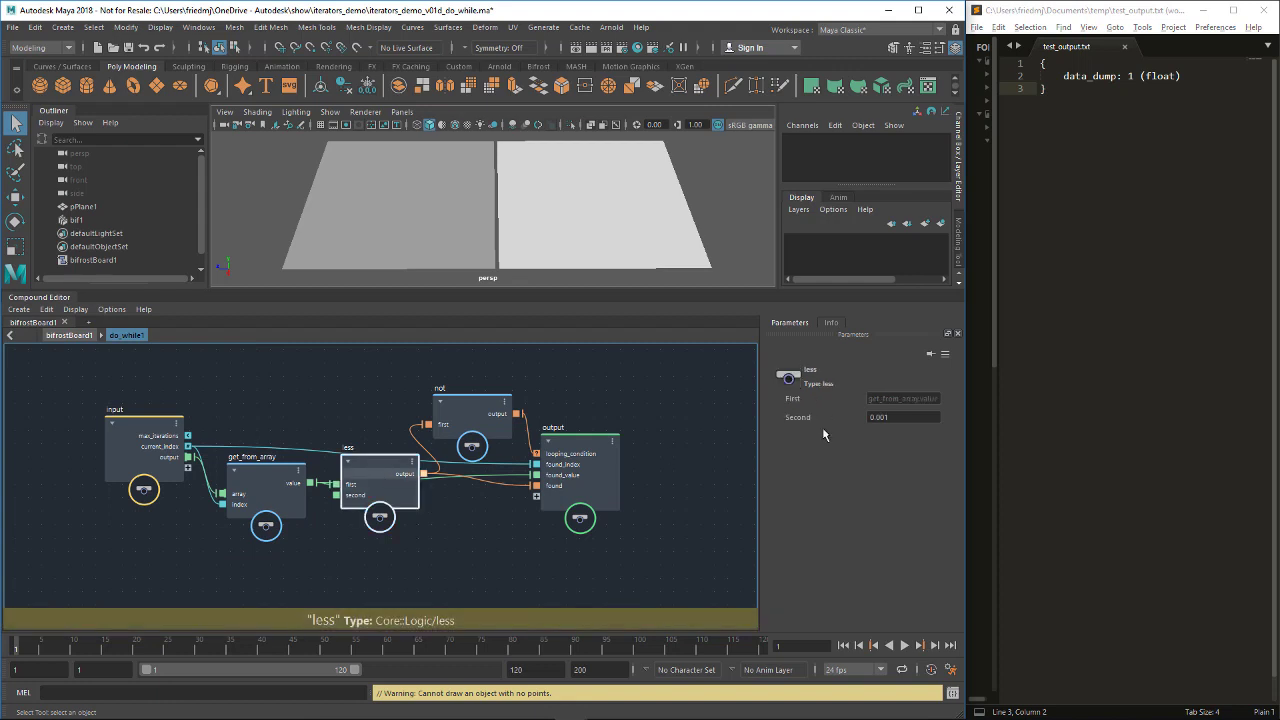
pyautogui.click(903, 417)
pyautogui.write('0.001')
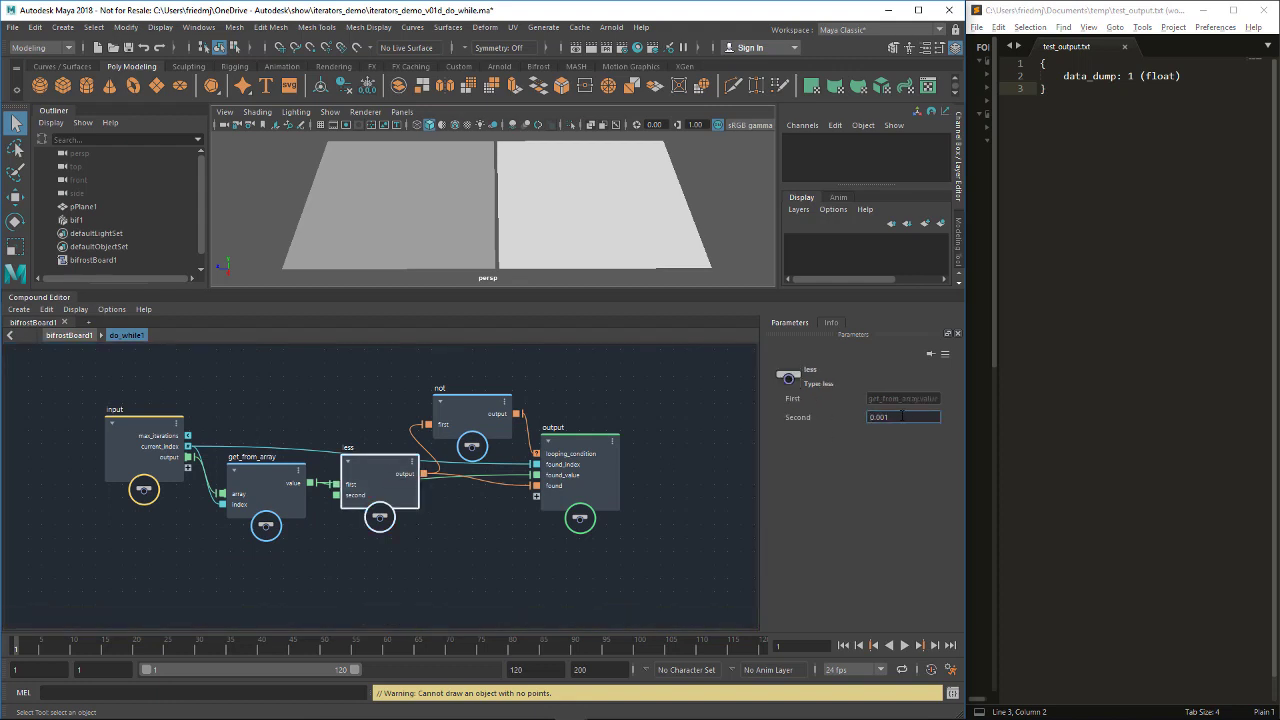
pyautogui.press('Return')
pyautogui.click(1123, 248)
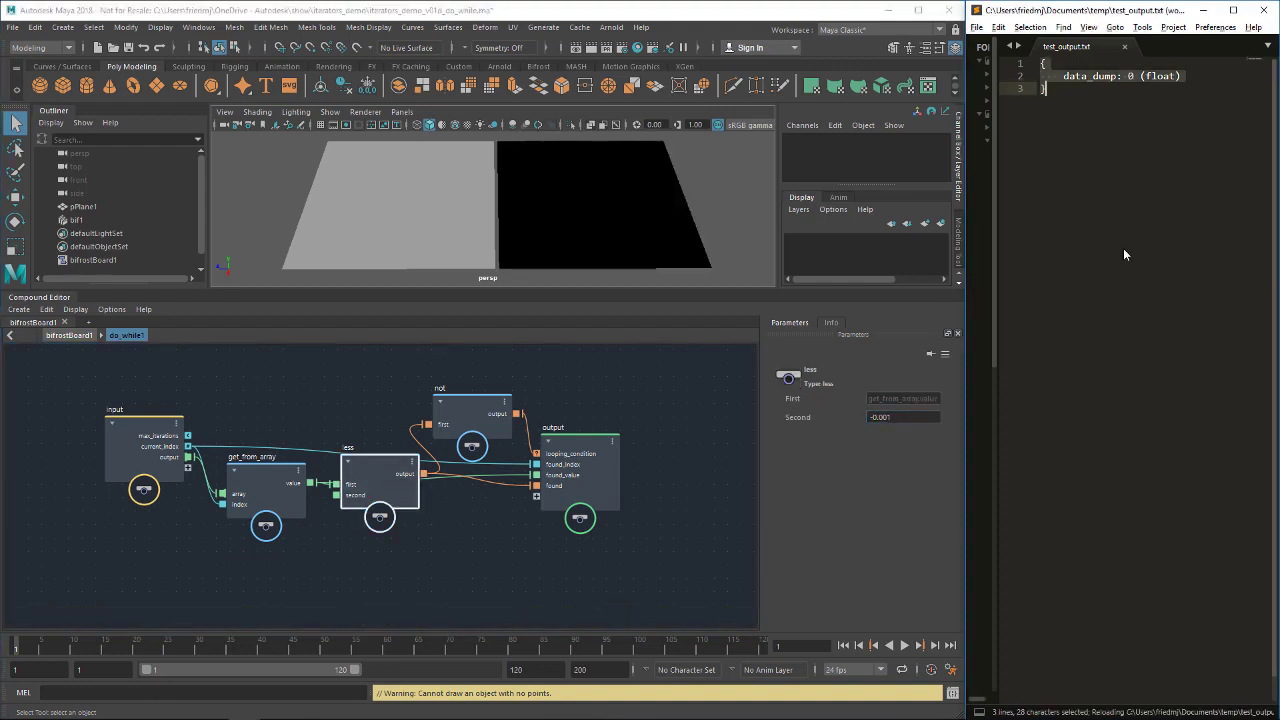
# On bifrostBoard1, temporarily feed do_while1's found_index into to_float to check the watchpoint, and restore the found connection
pyautogui.click(68, 335)
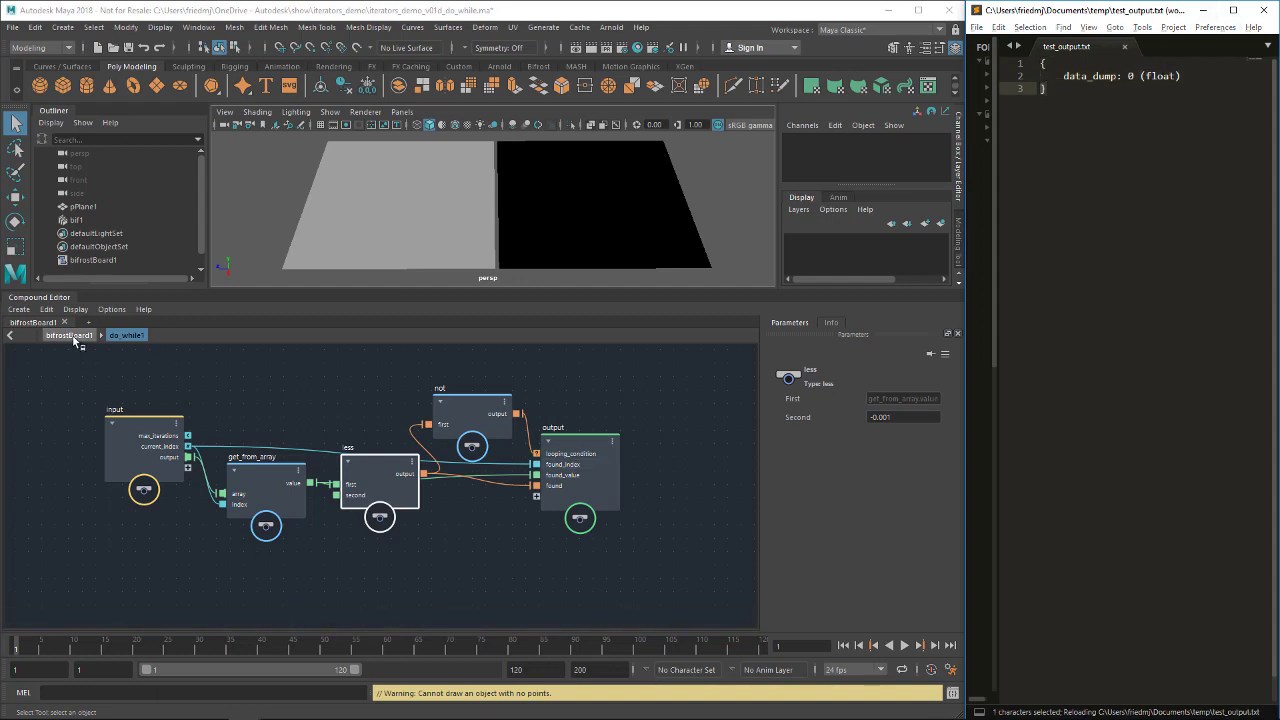
pyautogui.moveTo(447, 534); pyautogui.dragTo(467, 467)
pyautogui.moveTo(470, 371); pyautogui.dragTo(470, 370)
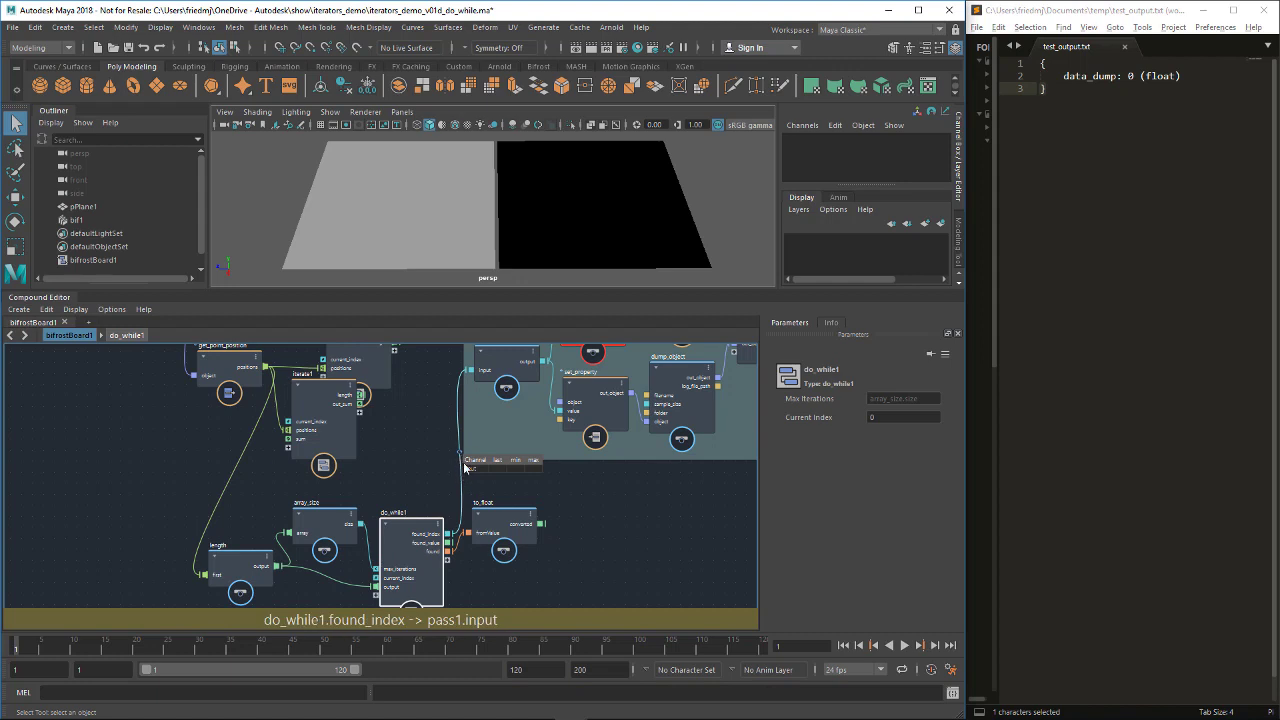
pyautogui.hotkey('ctrl', 'z')
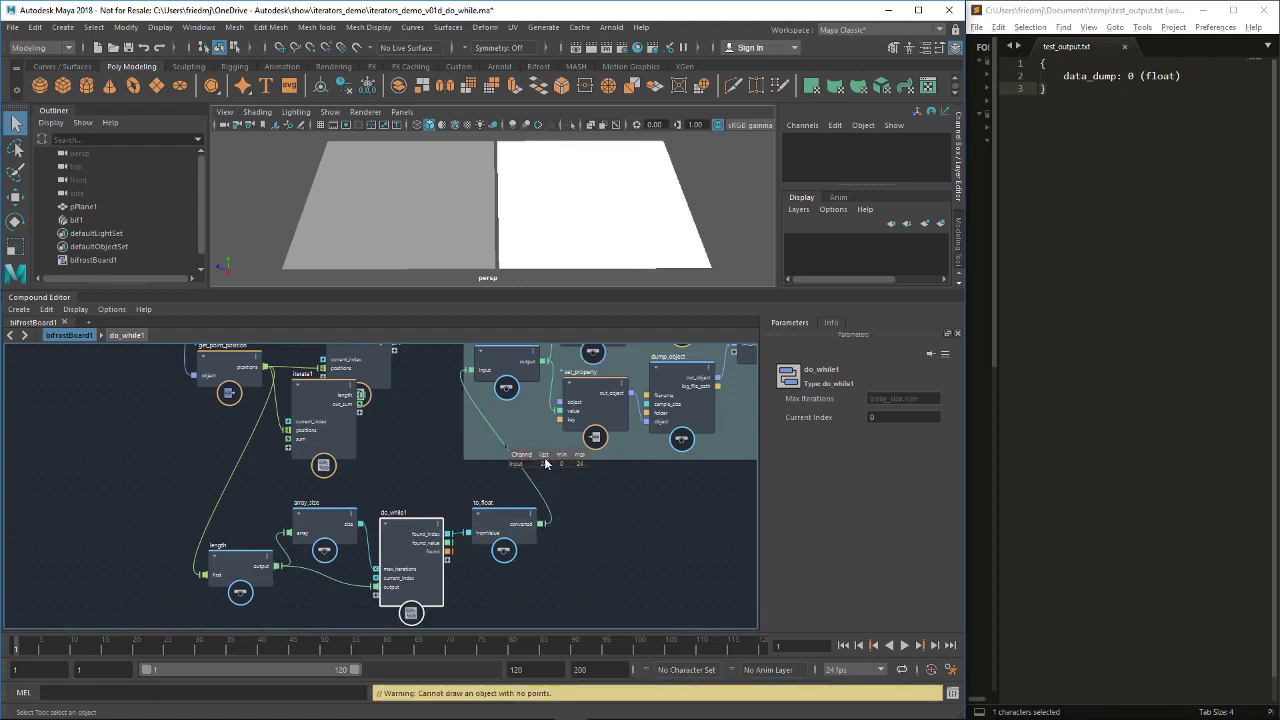
pyautogui.moveTo(465, 533); pyautogui.dragTo(402, 519)
# Review the search nodes inside do_while1 and return to bifrostBoard1
pyautogui.doubleClick(402, 519)
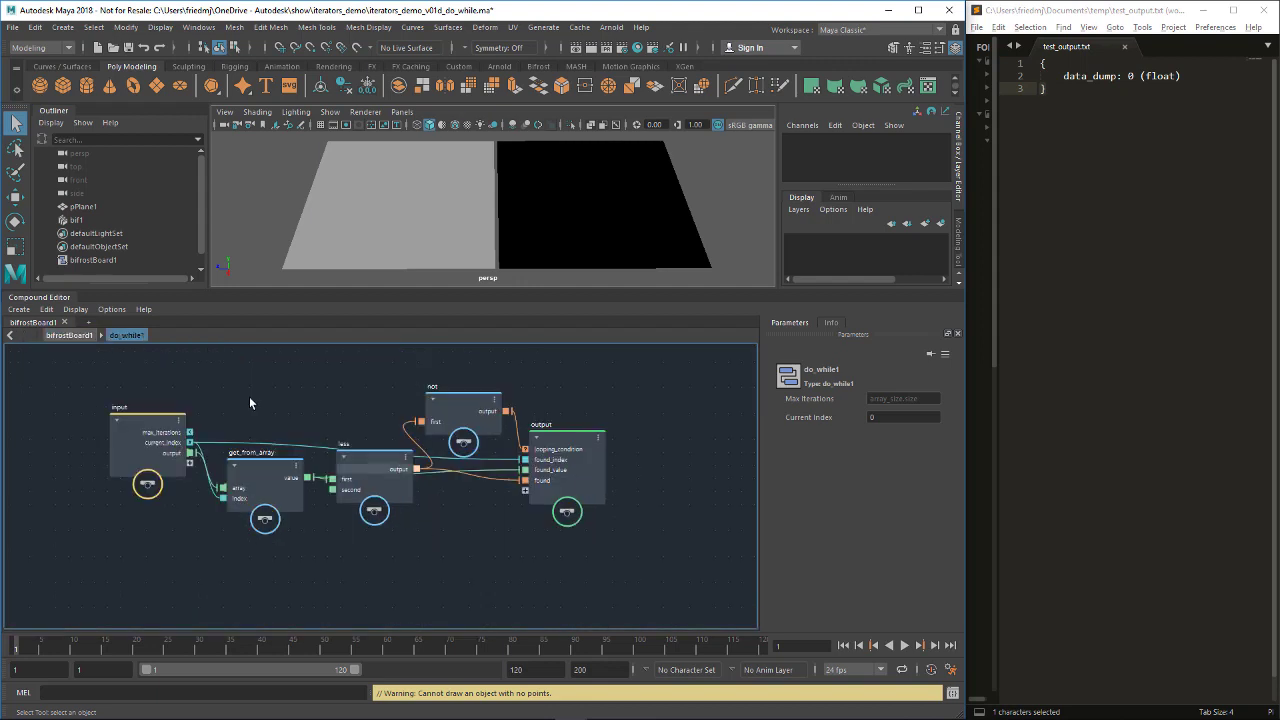
pyautogui.moveTo(235, 385); pyautogui.dragTo(478, 552)
pyautogui.click(72, 339)
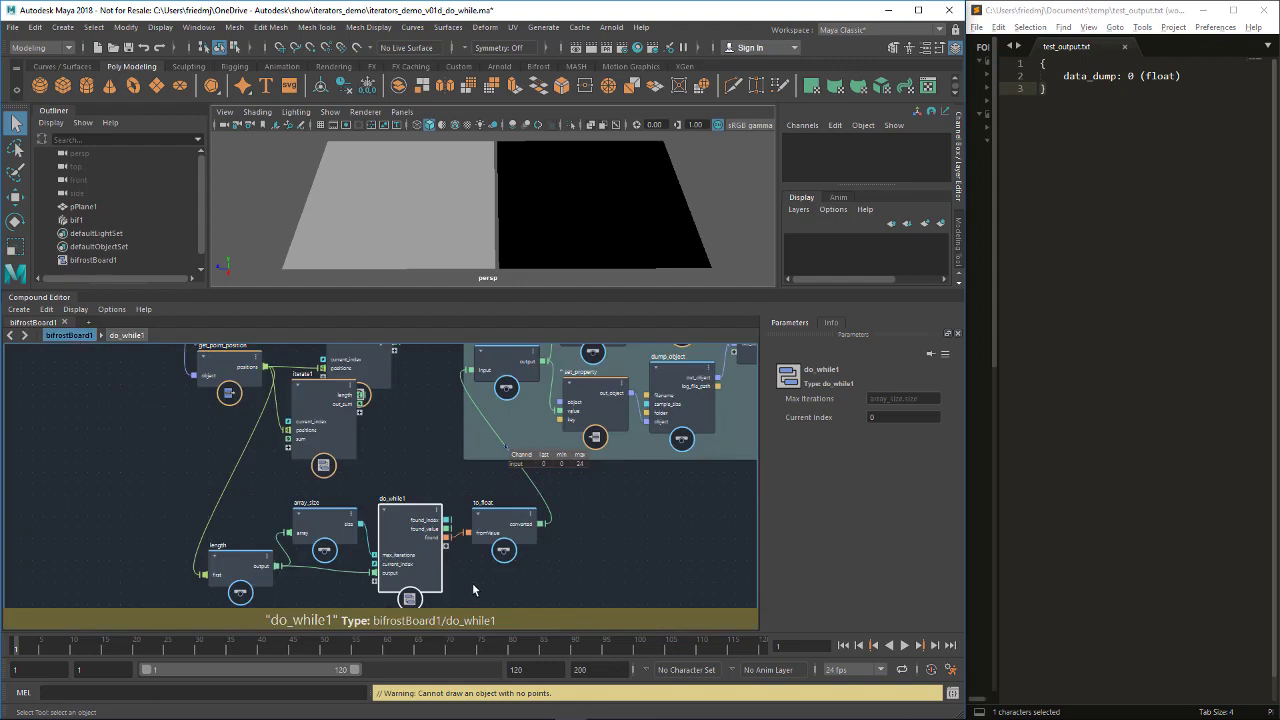
# Reposition the iterate1 and do_while1 nodes on bifrostBoard1 to tidy the graph layout
pyautogui.moveTo(446, 541)
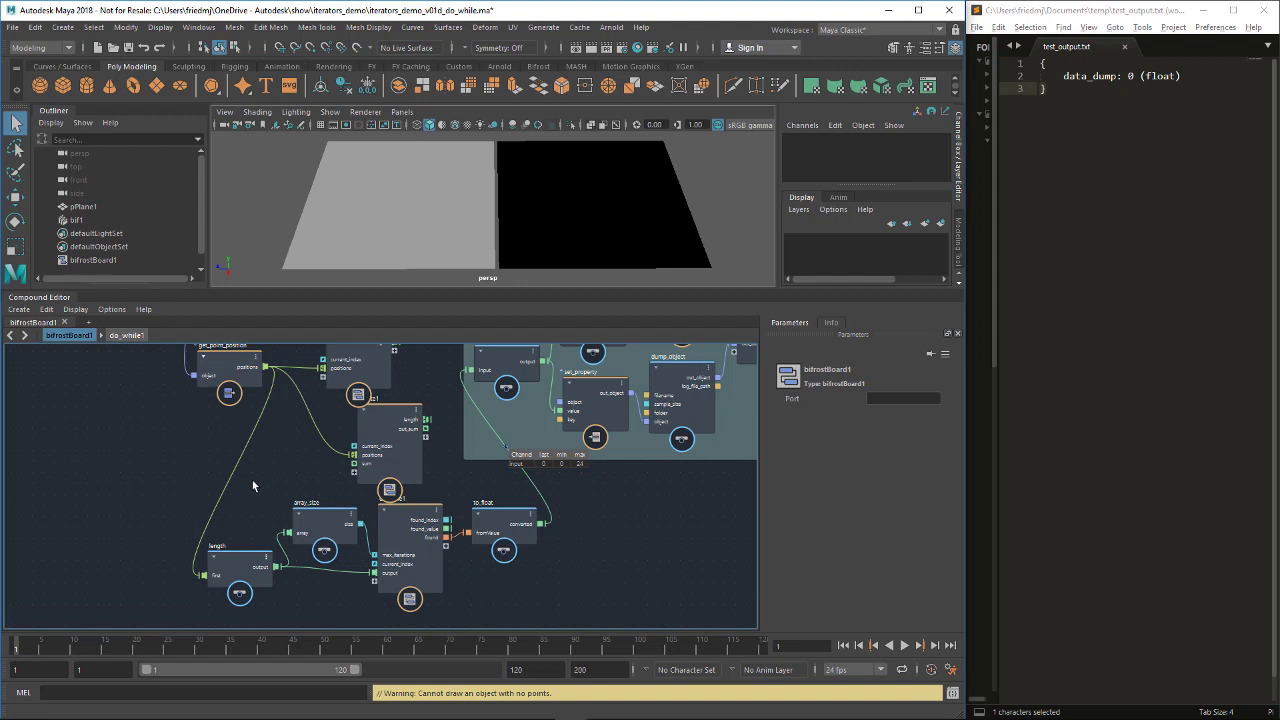
pyautogui.click(358, 376)
pyautogui.moveTo(407, 467); pyautogui.dragTo(411, 475)
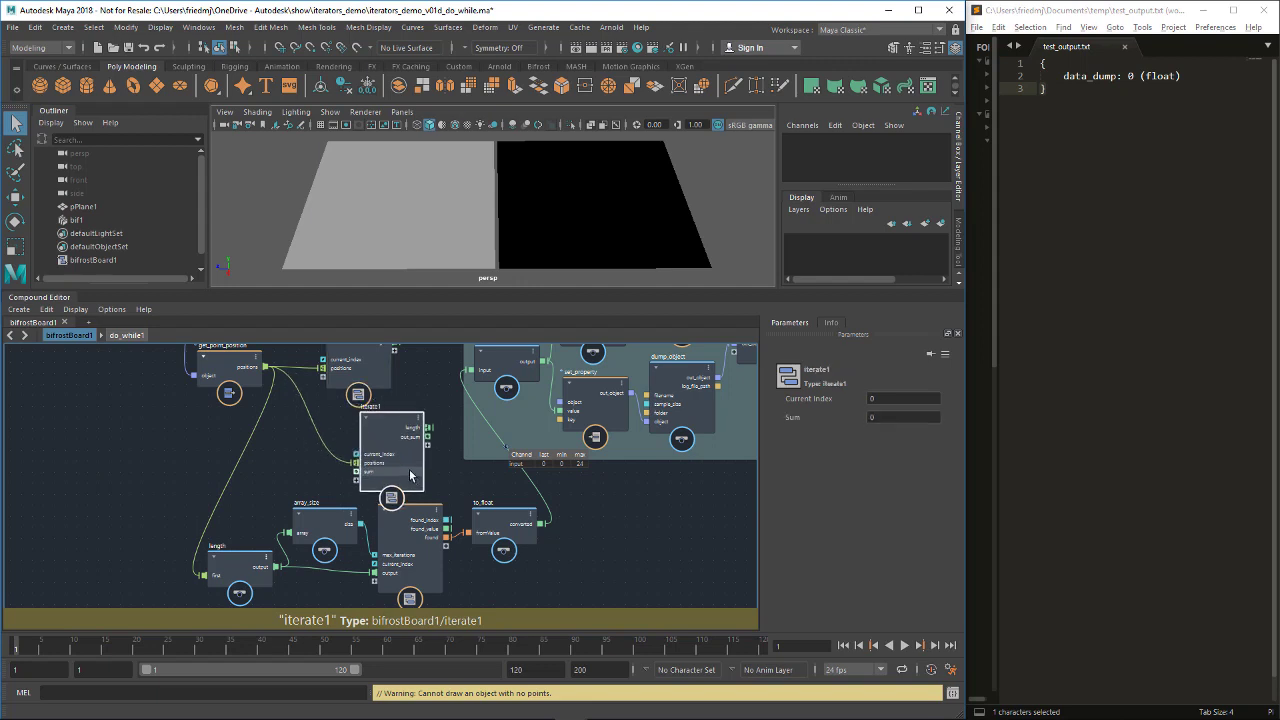
pyautogui.moveTo(416, 537); pyautogui.dragTo(417, 548)
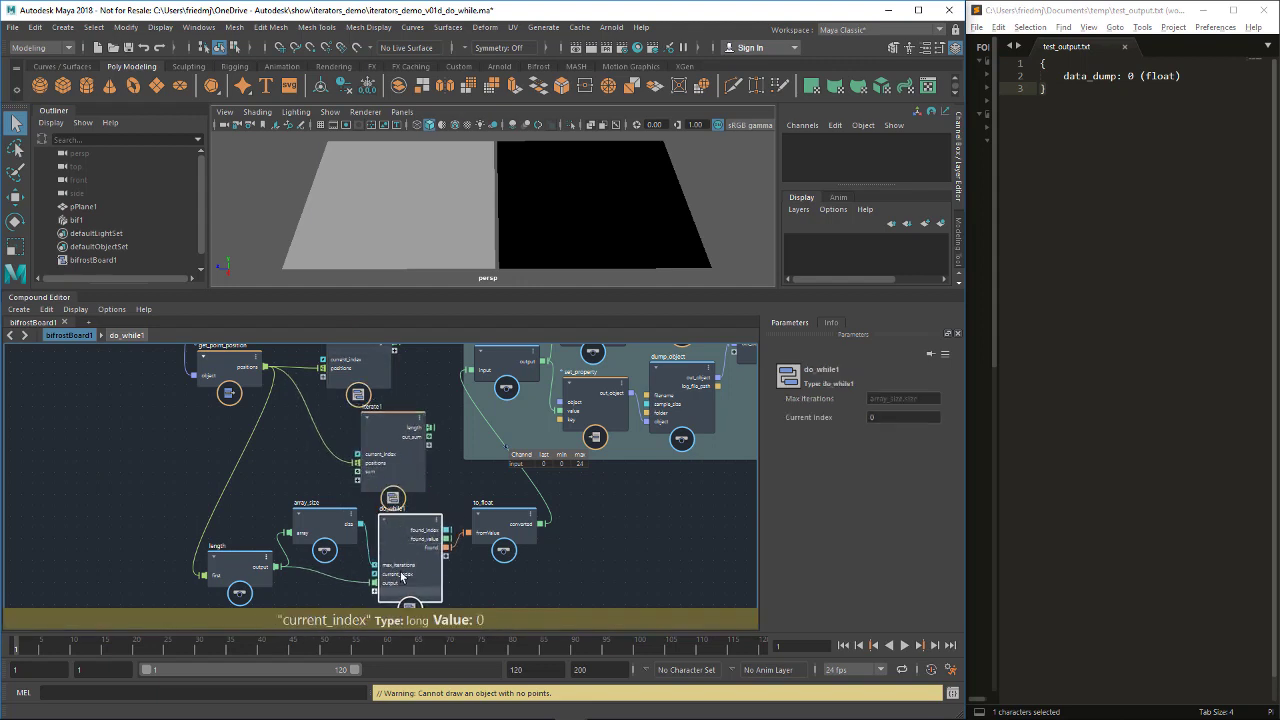